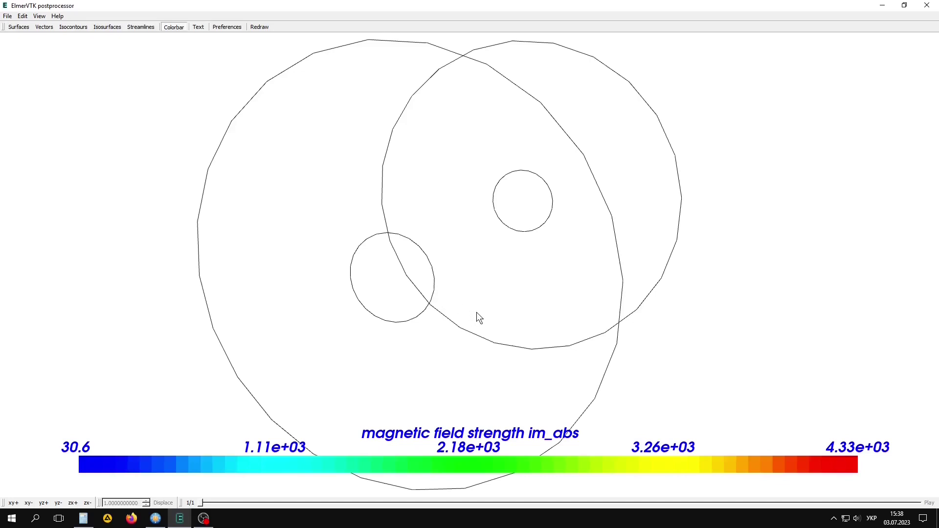
Step: Color the wire model's surface by magnetic field strength im_abs and tilt it to view
left_click_drag(477, 312, 519, 303)
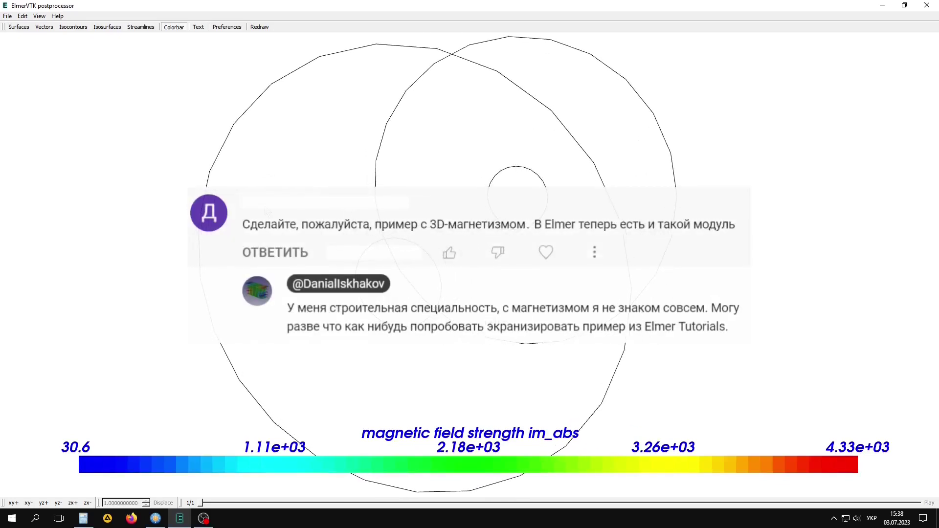
left_click(18, 27)
left_click(452, 335)
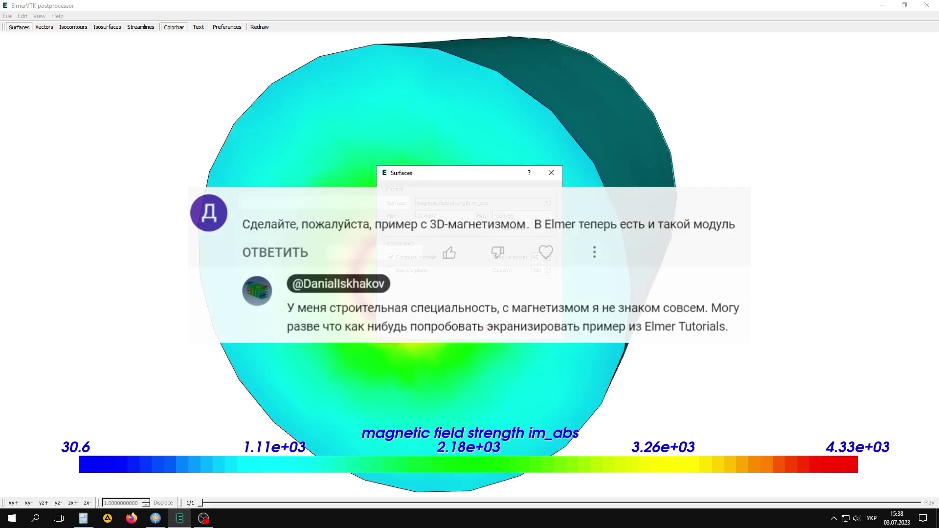
mouse_move(441, 277)
left_mouse_down()
mouse_move(470, 283)
mouse_move(494, 274)
left_mouse_up()
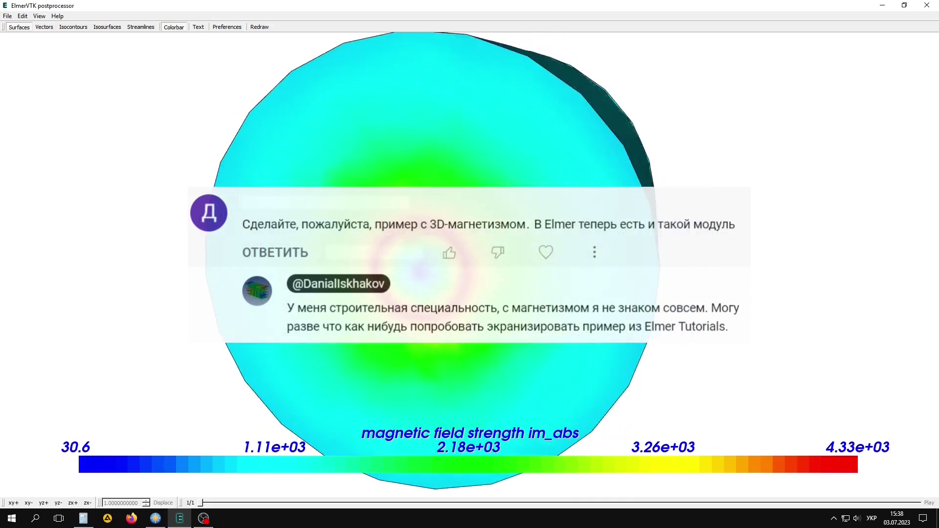
Step: Hide the surface plot and show magnetic field strength im vector arrows, then rotate and zoom
left_click(22, 28)
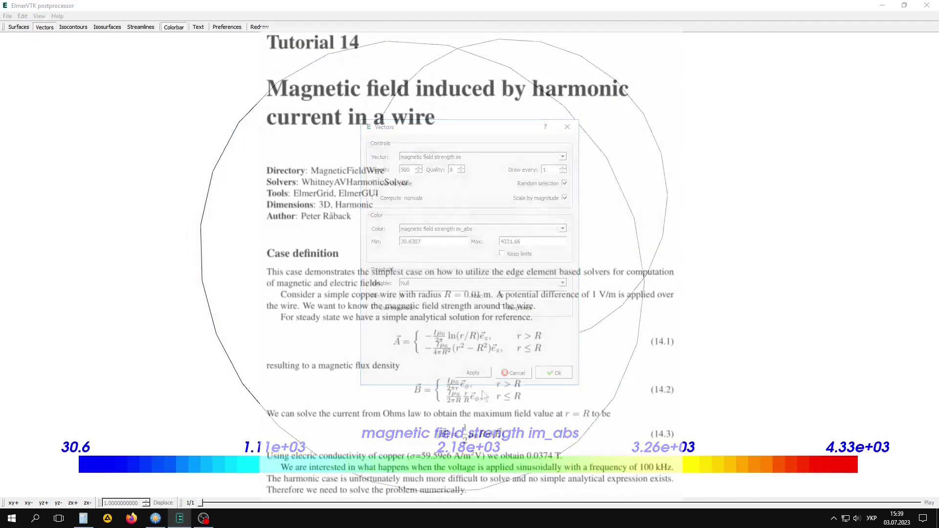
left_click(473, 376)
left_click(555, 375)
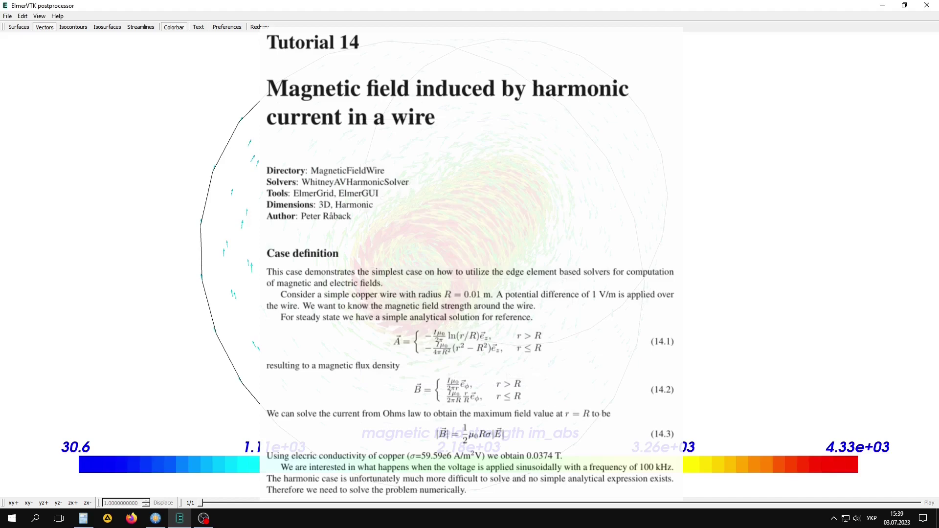
left_click_drag(555, 375, 584, 348)
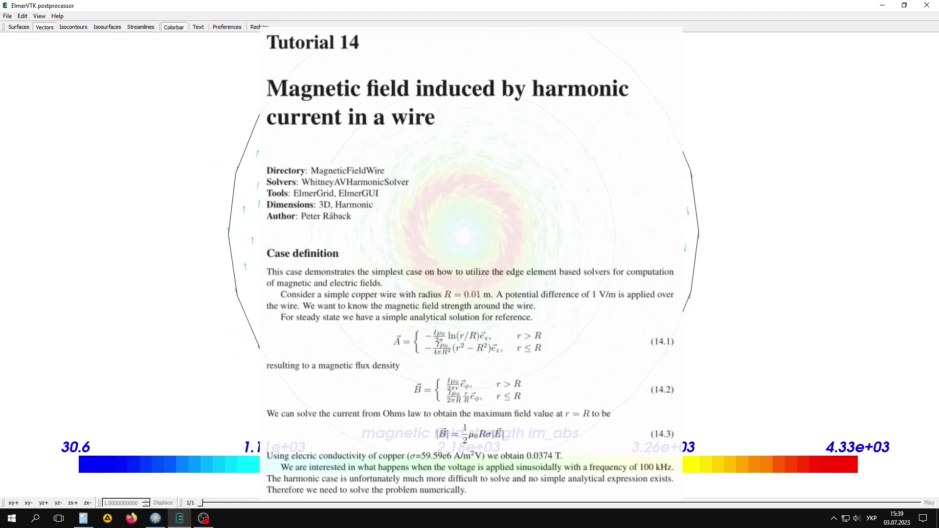
scroll(502, 229, "up", 3)
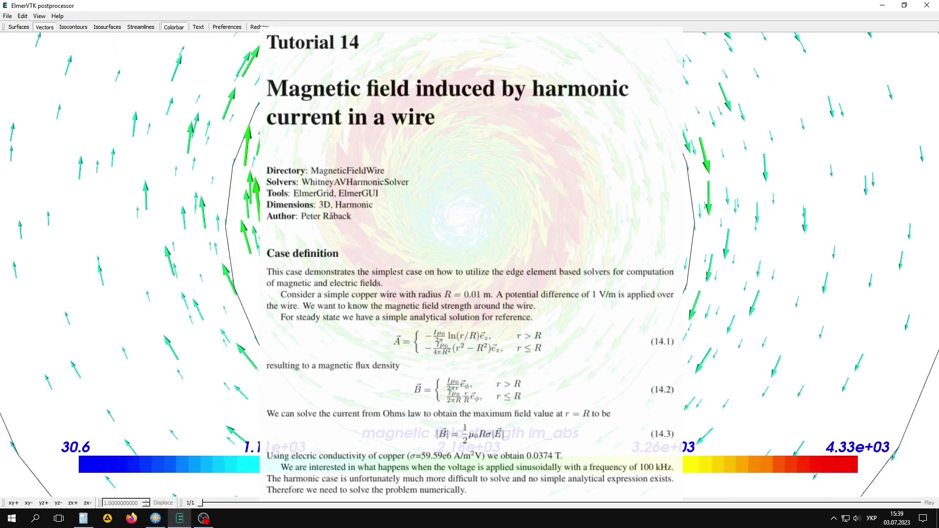
scroll(503, 229, "up", 3)
scroll(502, 229, "down", 2)
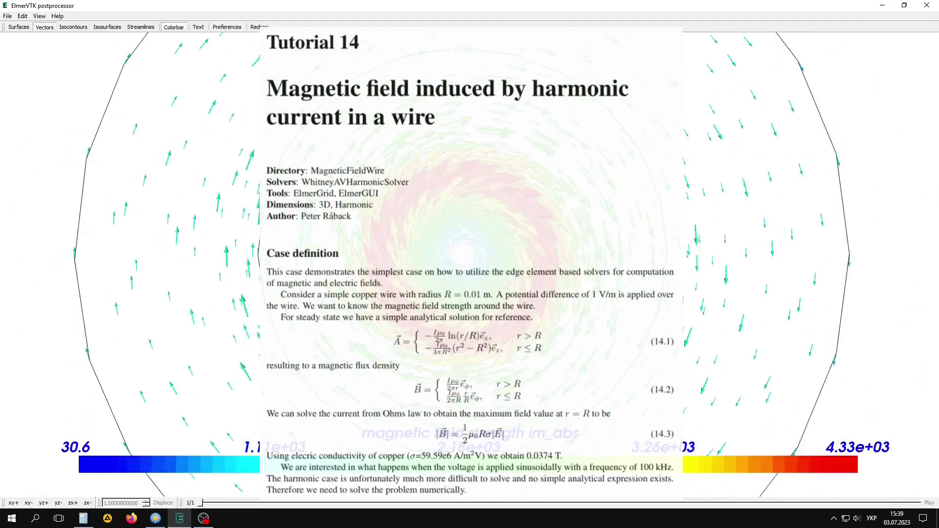
scroll(502, 229, "down", 2)
left_click_drag(502, 229, 427, 312)
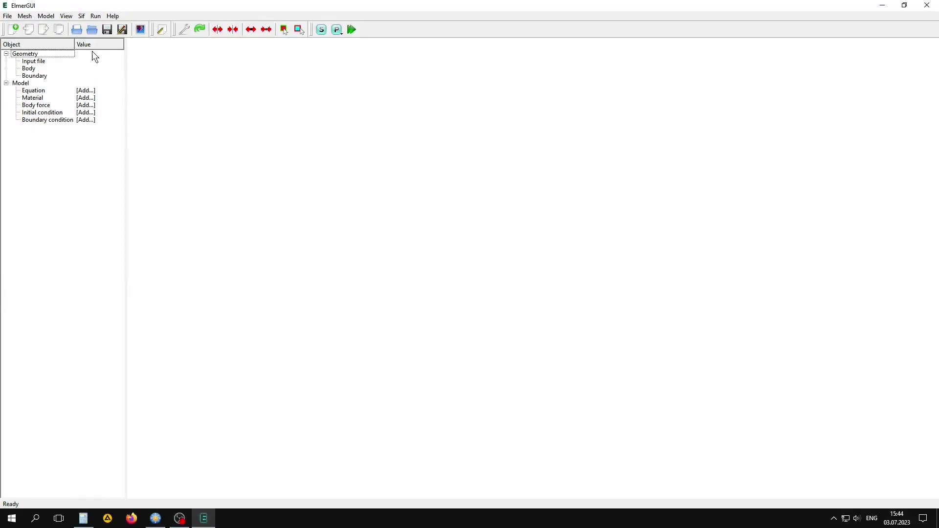
Step: Load the wire.grd sample mesh from share/ElmerGUI/samples/grd
left_click(79, 29)
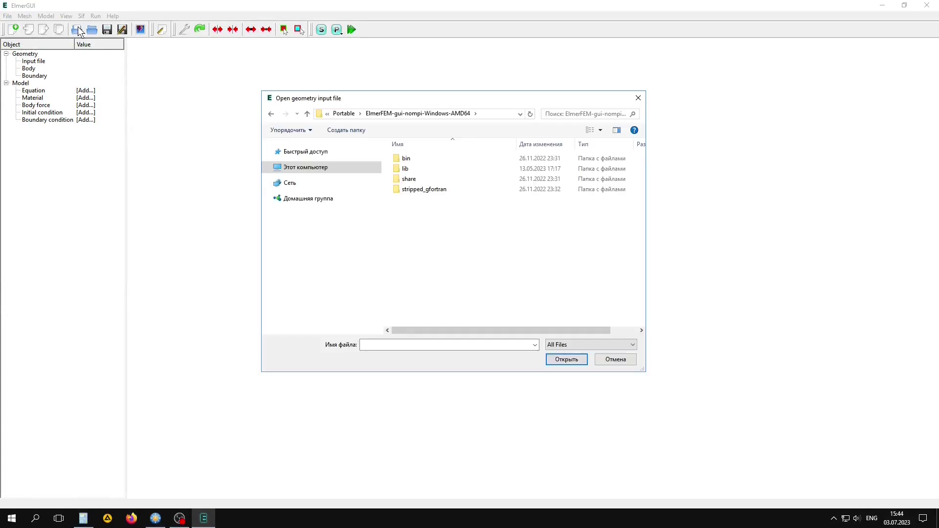
double_click(408, 180)
left_click(412, 161)
double_click(412, 161)
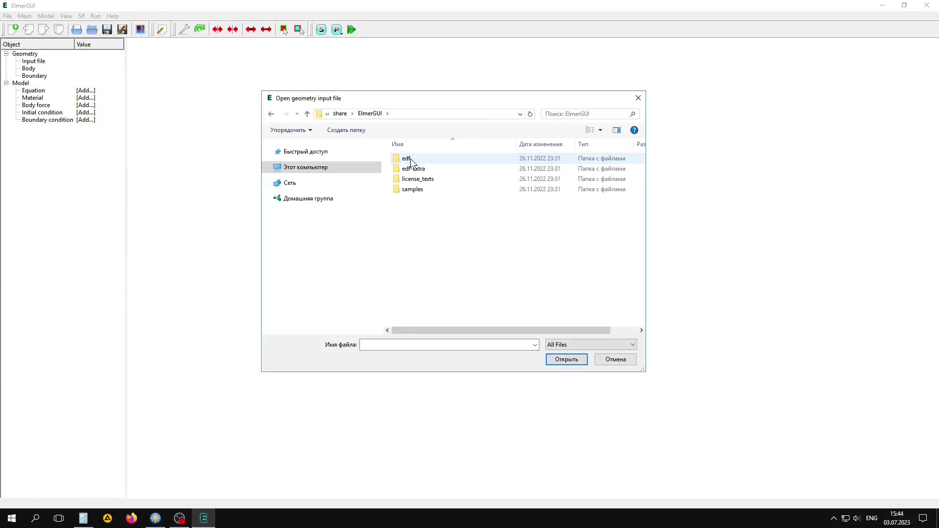
double_click(411, 189)
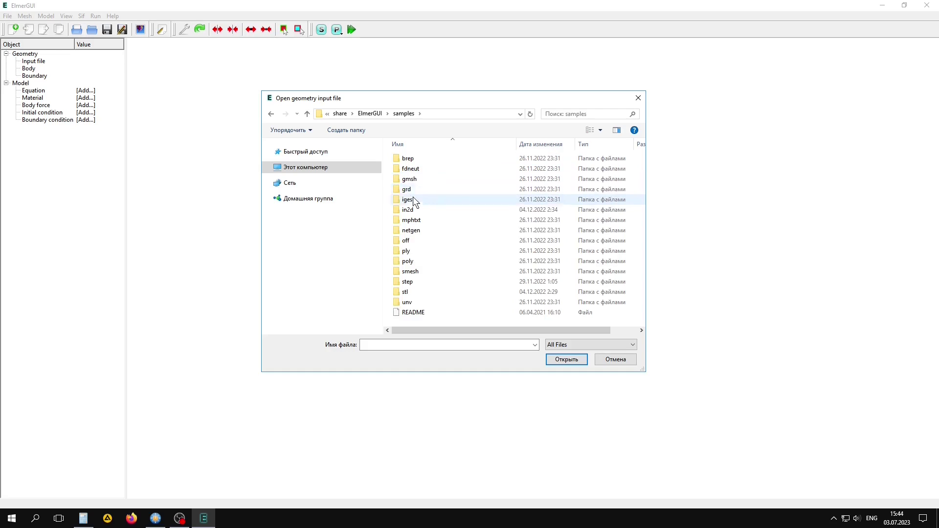
double_click(415, 192)
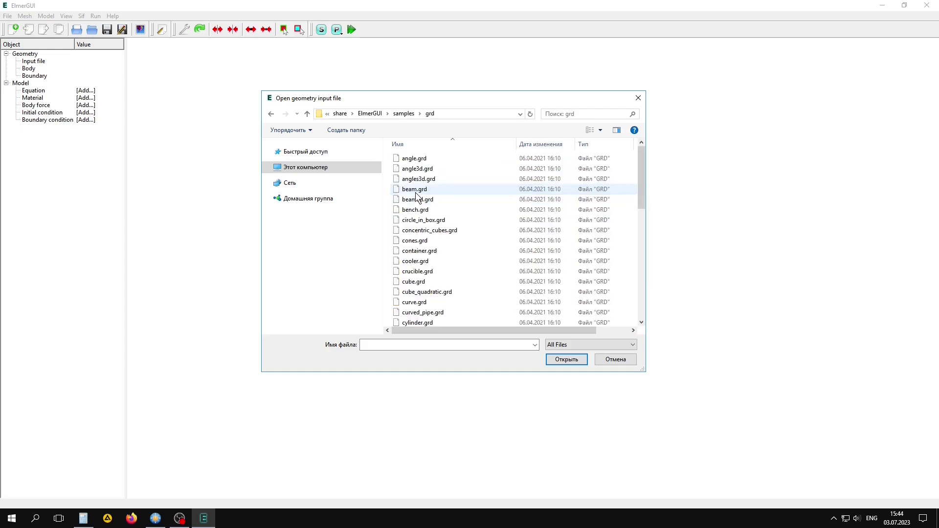
scroll(417, 196, "down", 3)
scroll(417, 195, "down", 3)
scroll(418, 196, "down", 3)
scroll(420, 215, "down", 2)
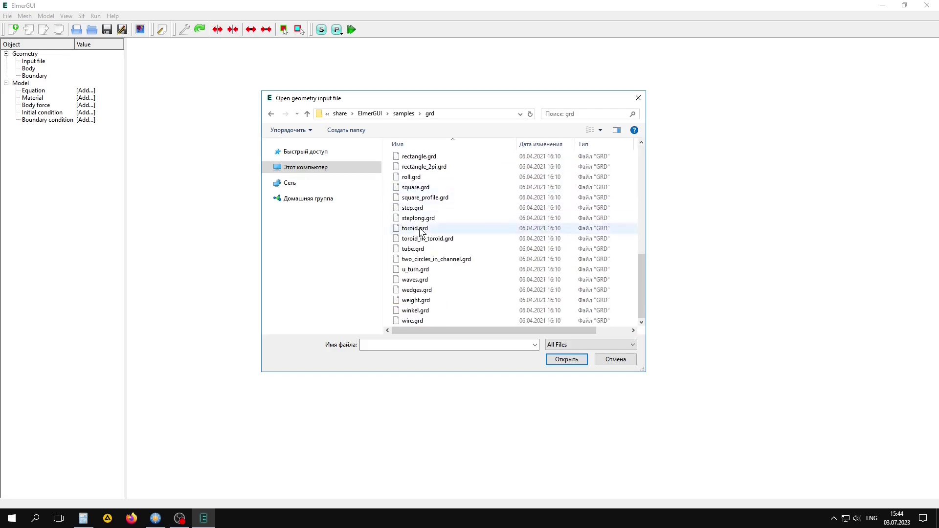
left_click(417, 321)
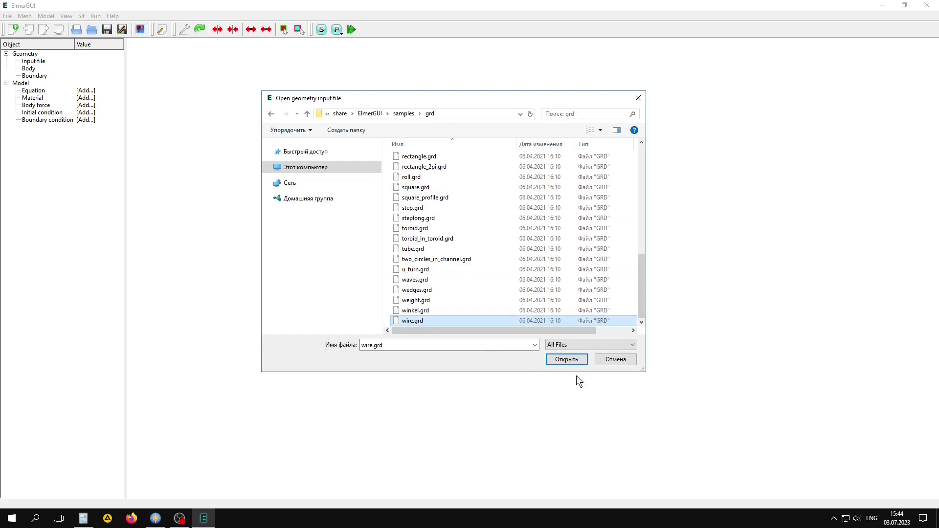
left_click(570, 362)
Step: Highlight Body Property 1 (inner wire) and Body Property 2 (surrounding body) in the mesh
left_click_drag(563, 275, 543, 291)
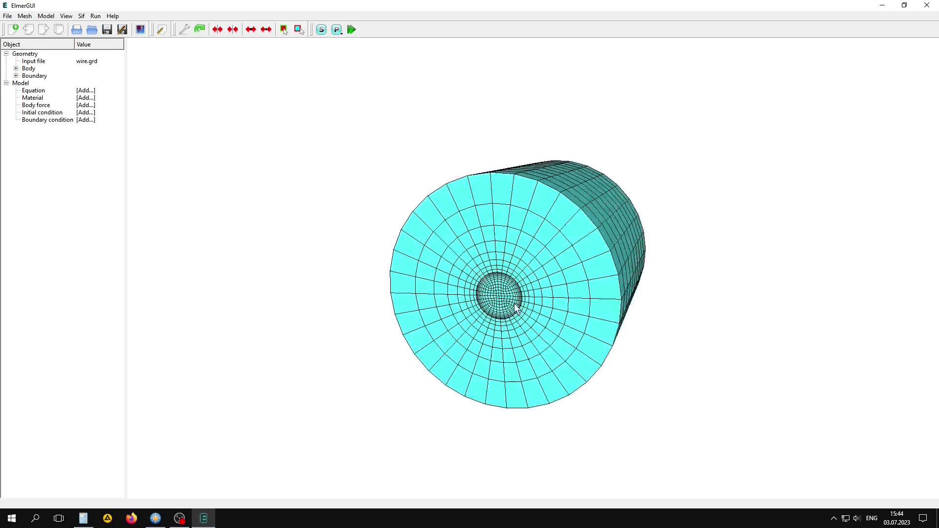
scroll(541, 289, "up", 2)
scroll(509, 272, "up", 1)
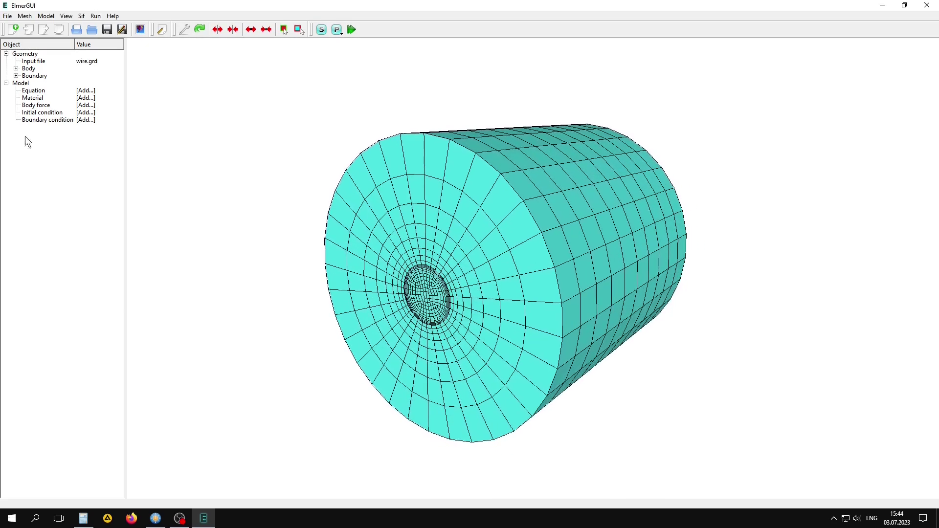
left_click(16, 68)
left_click(59, 77)
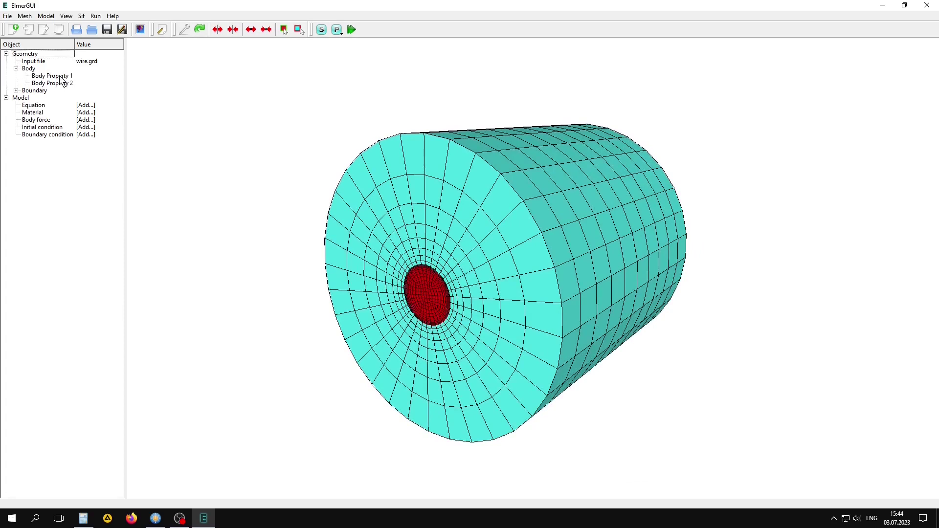
left_click(64, 84)
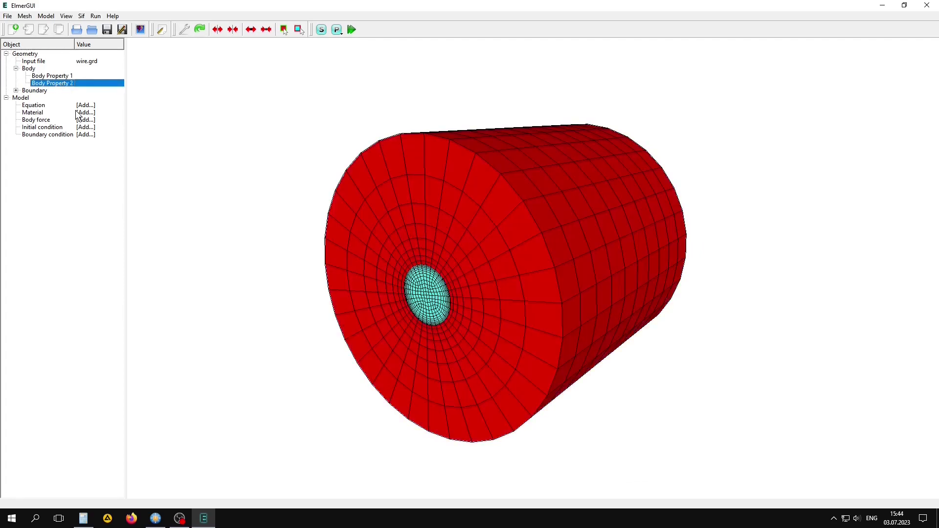
left_click(29, 69)
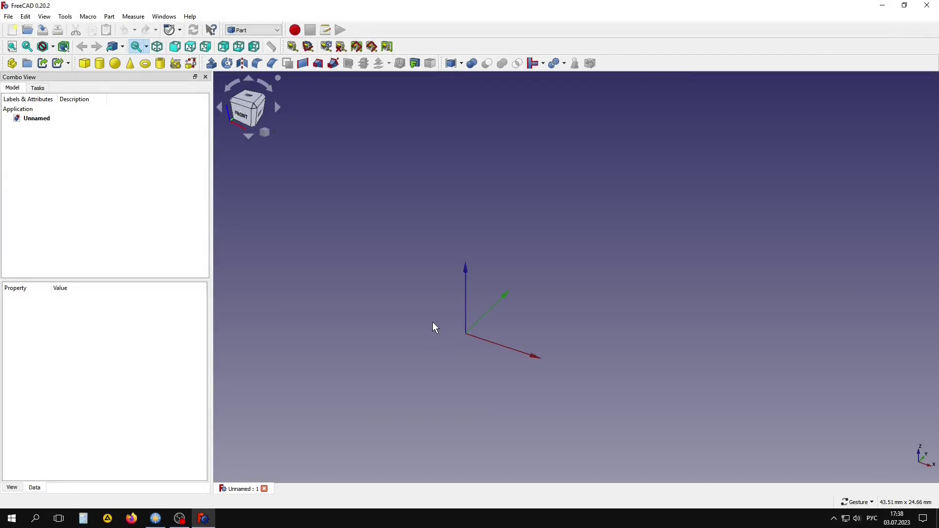
Step: Add a cylinder with a 1 mm radius
left_click(100, 64)
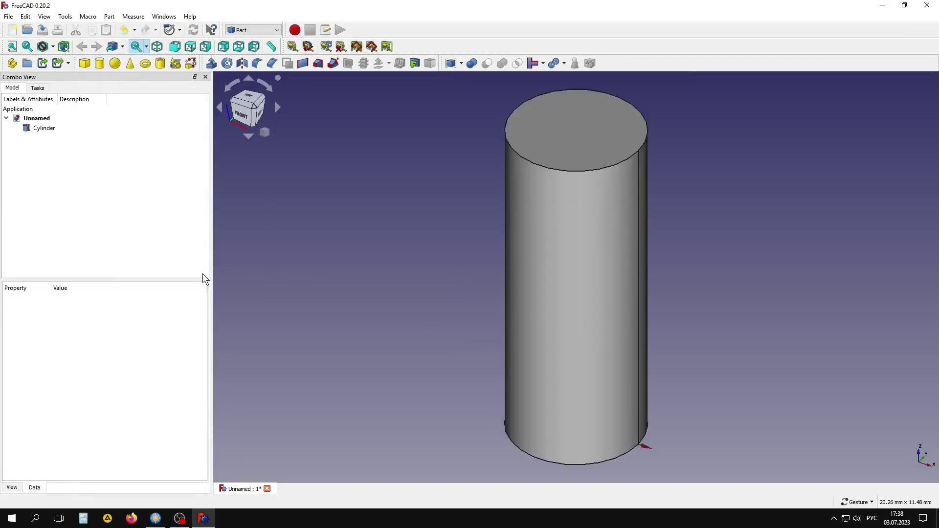
left_click(39, 129)
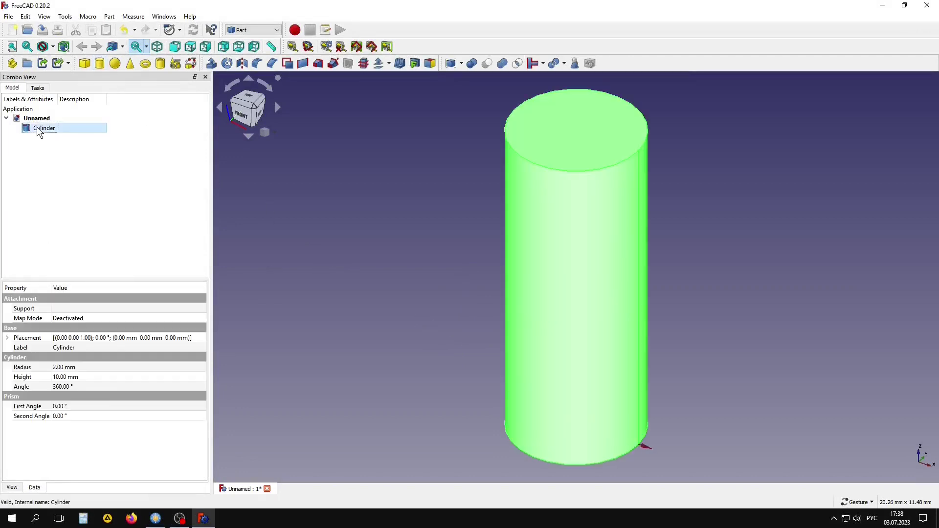
left_click(95, 368)
scroll(94, 369, "down", 1)
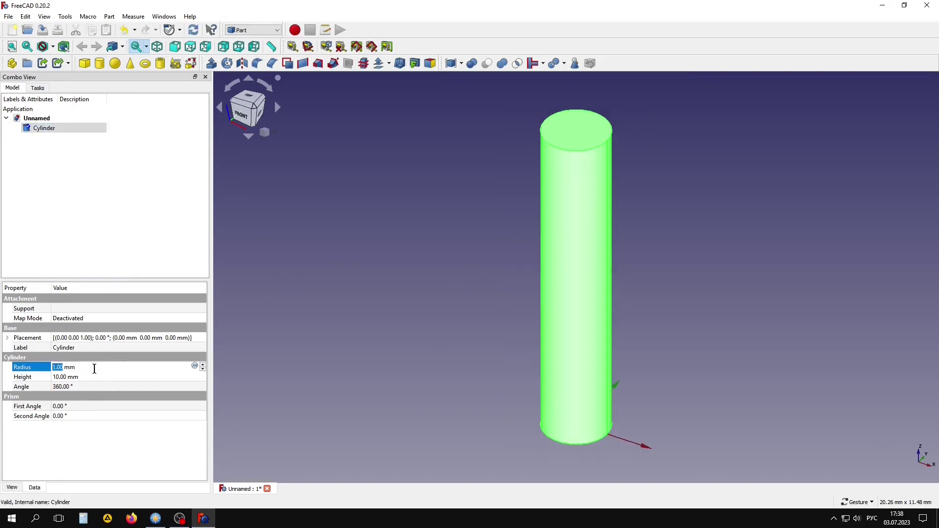
left_click(387, 360)
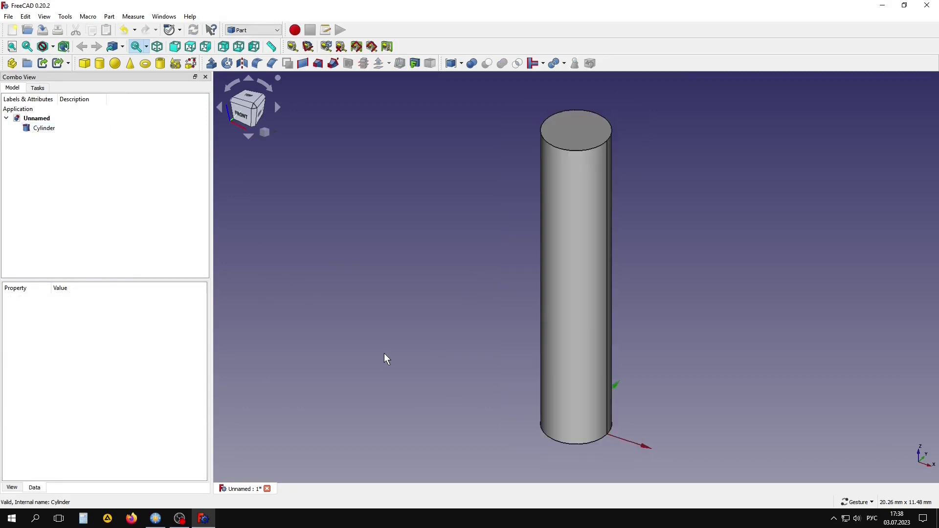
Step: Add a 10 mm tall tube with 5 mm outer and 1 mm inner radius, then select both
left_click(160, 66)
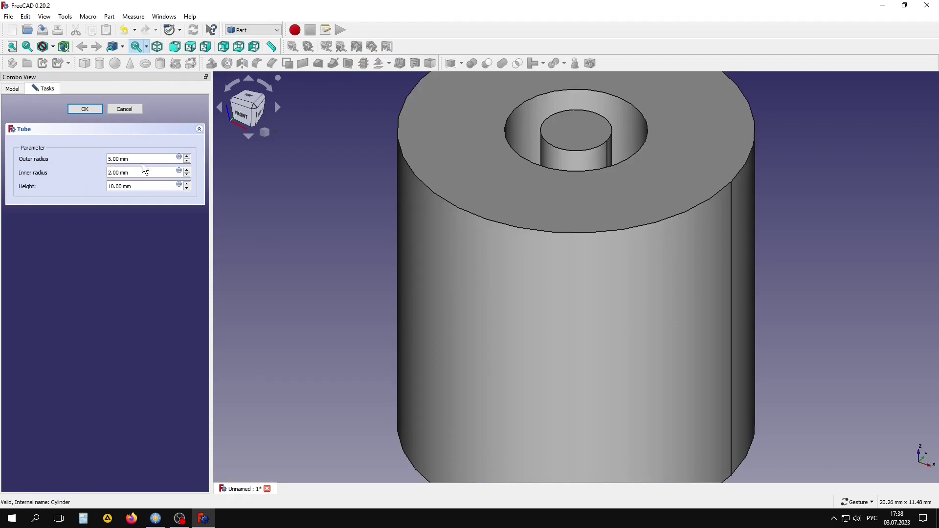
left_click(143, 174)
scroll(143, 175, "down", 1)
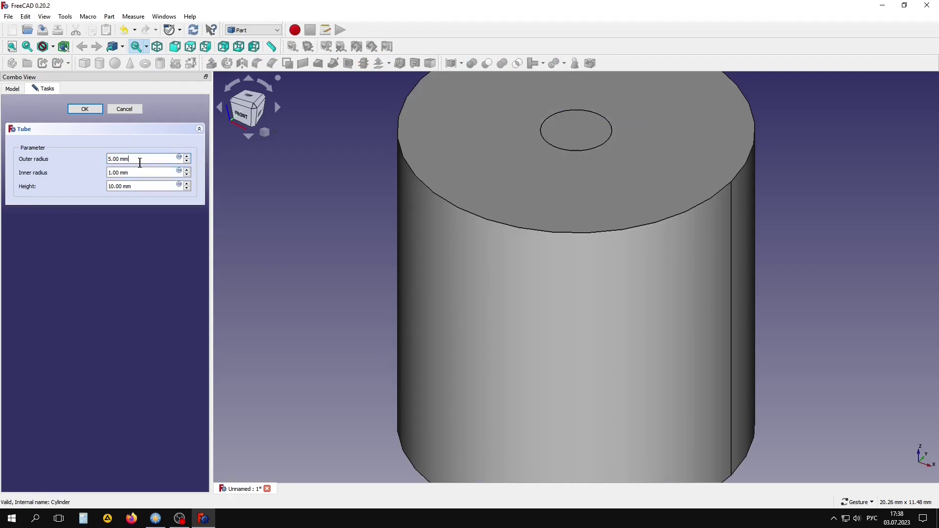
left_click(84, 109)
scroll(361, 218, "down", 2)
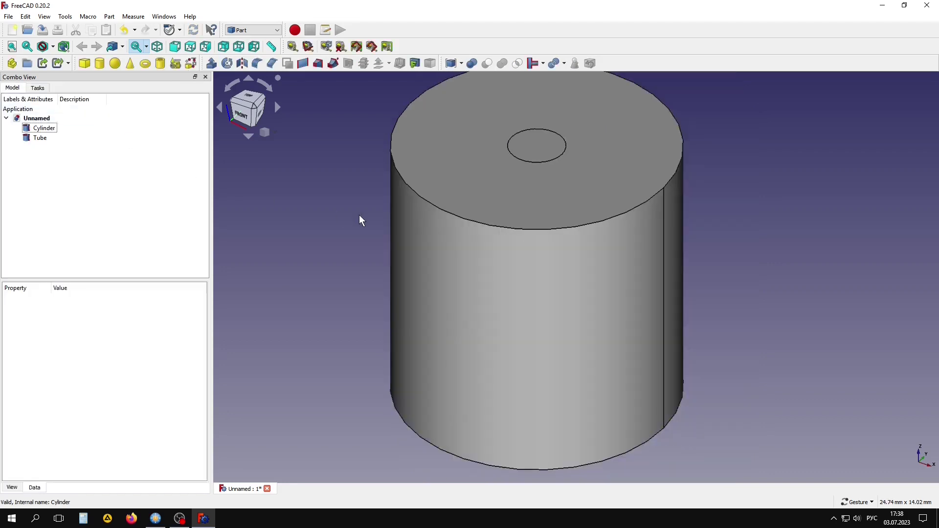
scroll(360, 218, "down", 2)
right_click_drag(327, 248, 374, 278)
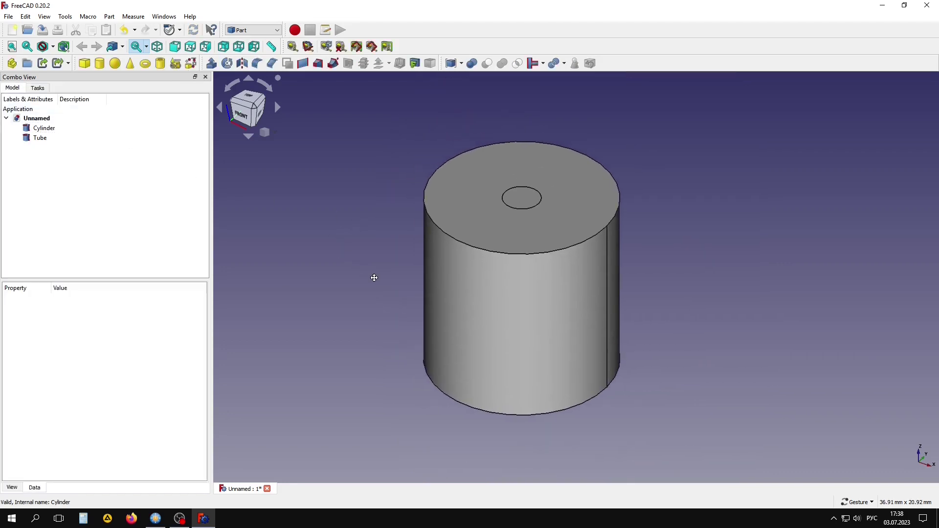
left_click_drag(74, 128, 54, 140)
Step: Combine cylinder and tube into BooleanFragments and create a first-order Gmsh mesh of it in FEM
left_click(555, 63)
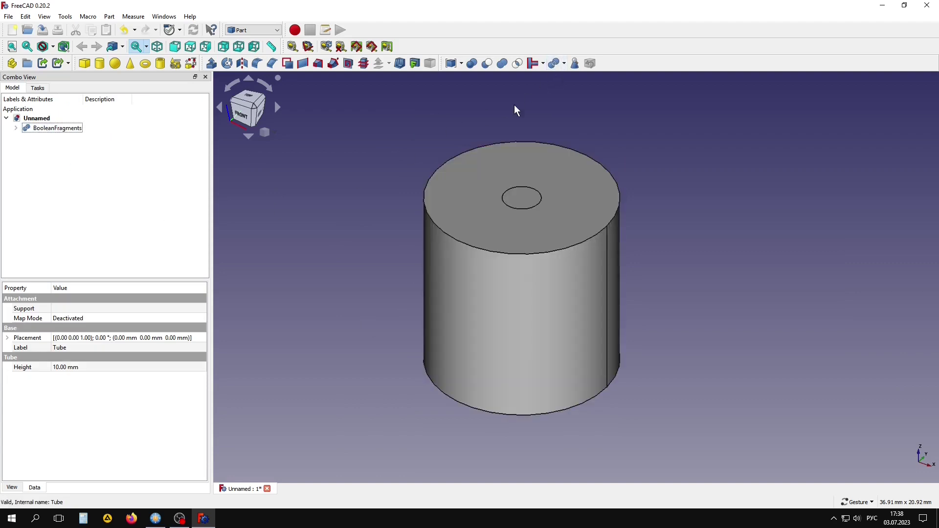
left_click(253, 30)
left_click(248, 72)
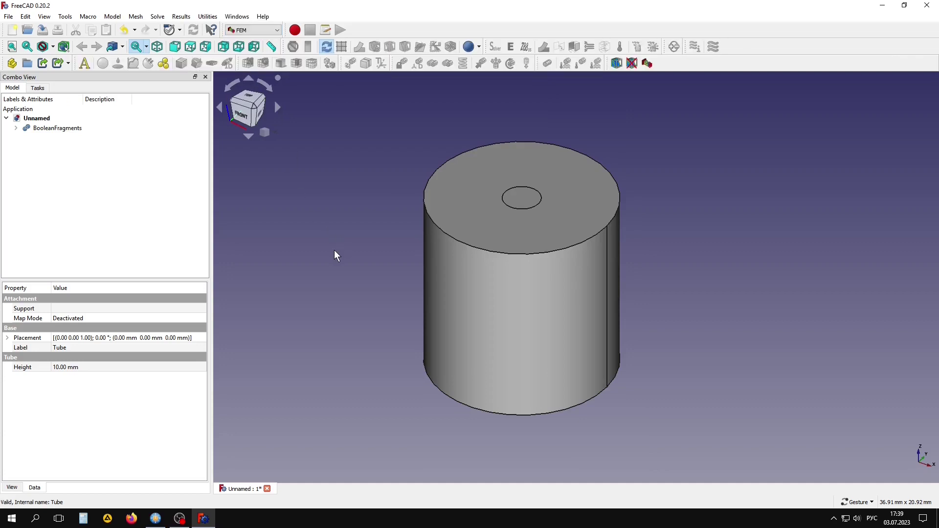
left_click(56, 128)
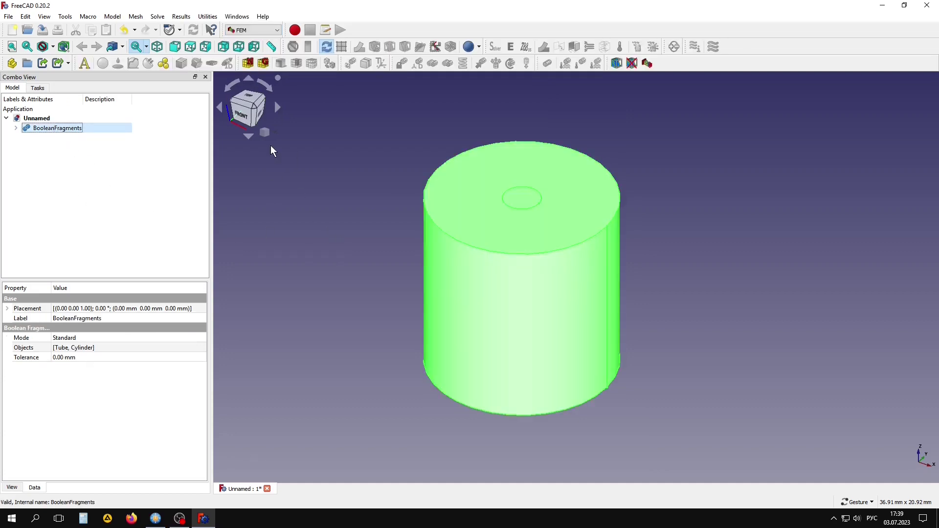
left_click(264, 64)
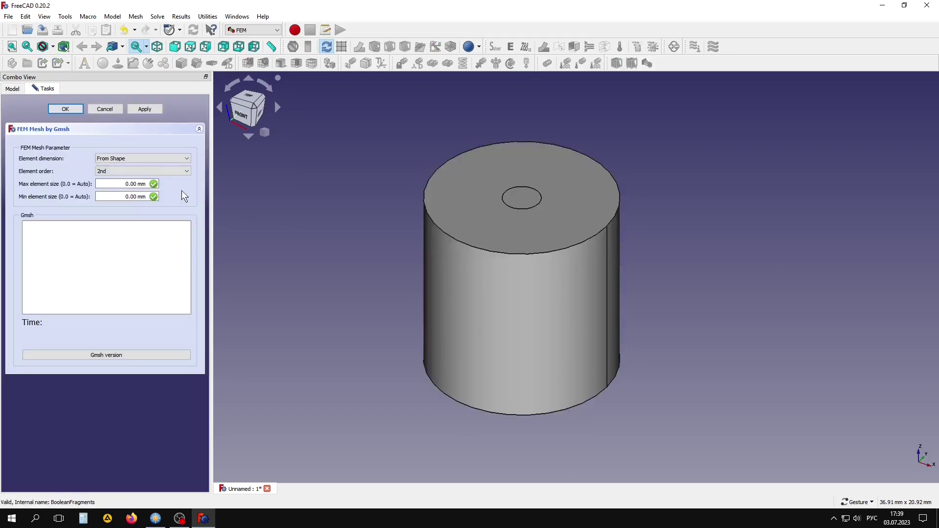
left_click(146, 171)
left_click(117, 179)
left_click(65, 109)
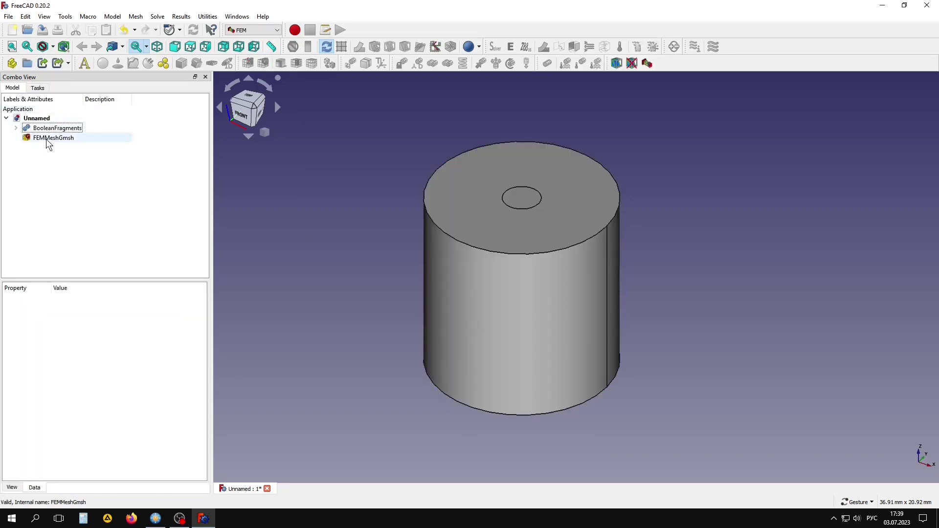
Step: Change FEMMeshGmsh's Mesh Size From Curvature from 12 to 24
left_click(48, 137)
scroll(208, 324, "down", 1)
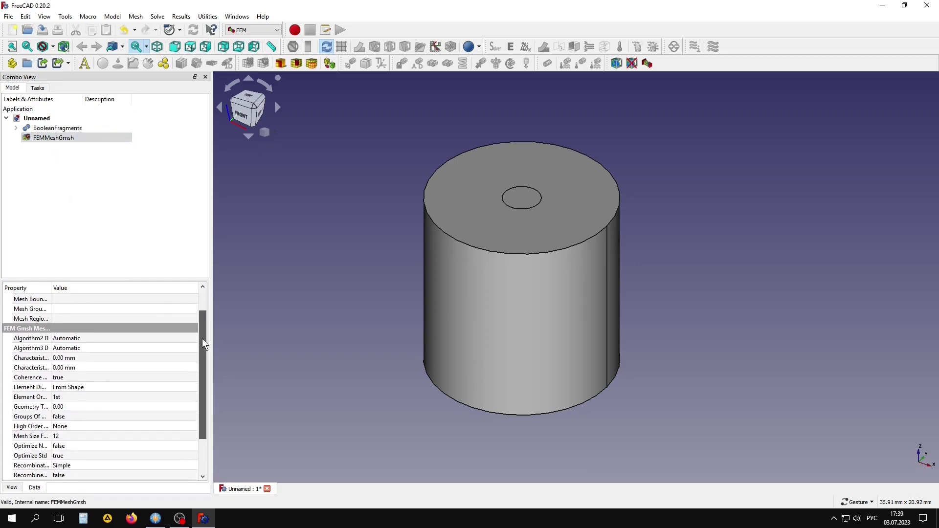
left_click_drag(50, 289, 106, 289)
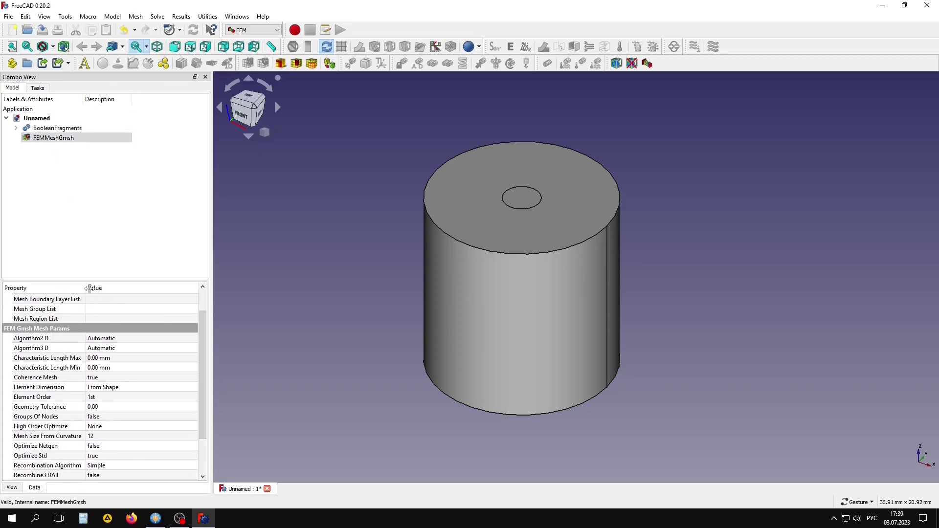
left_click(126, 436)
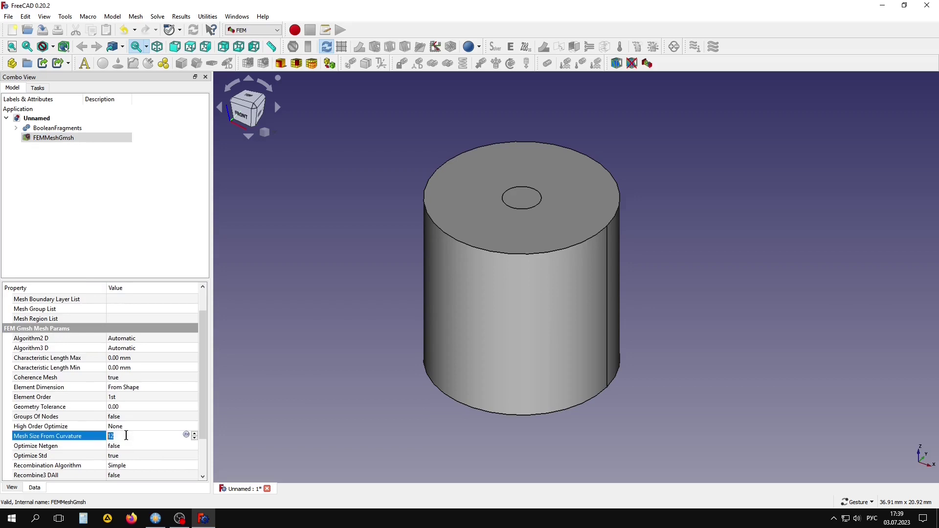
type("2")
left_click(260, 410)
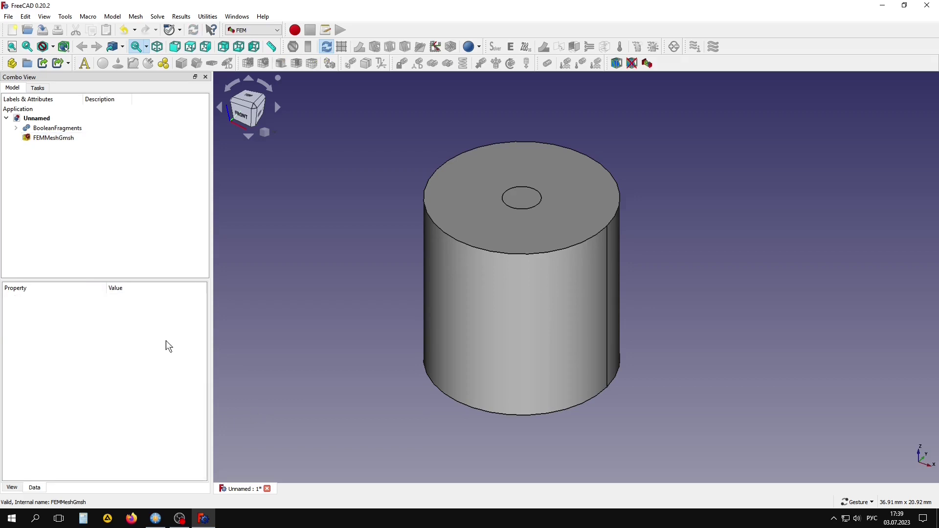
left_click(55, 139)
Step: Run Gmsh on FEMMeshGmsh, hide the resulting mesh, and start a new mesh group
double_click(54, 138)
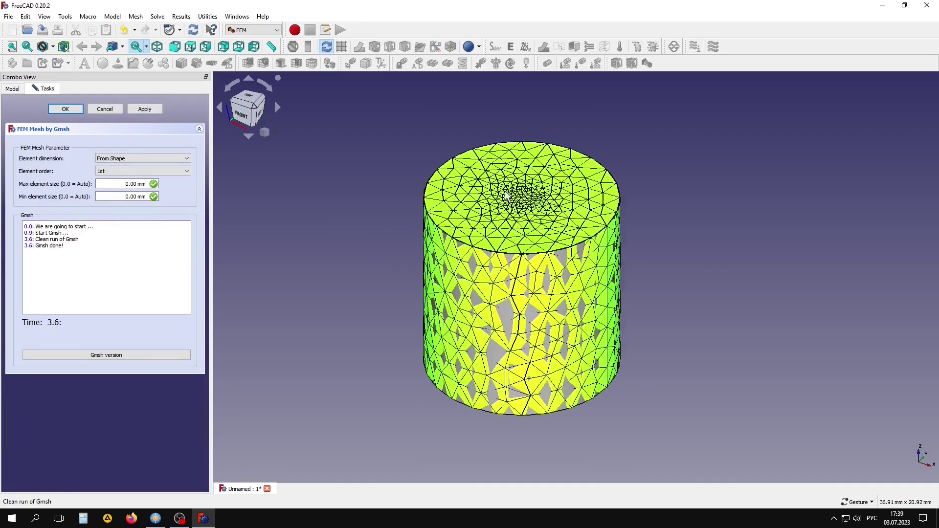
left_click_drag(509, 195, 546, 247)
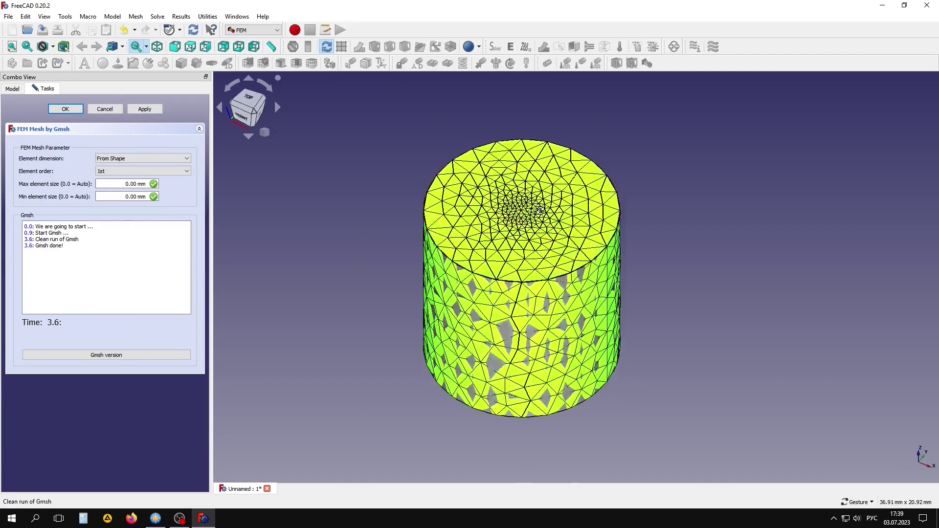
left_click(65, 109)
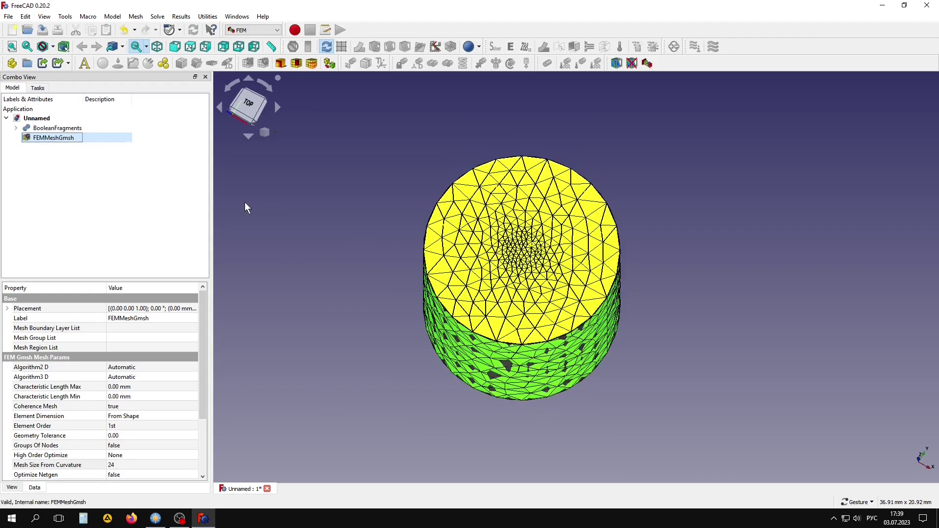
key("space")
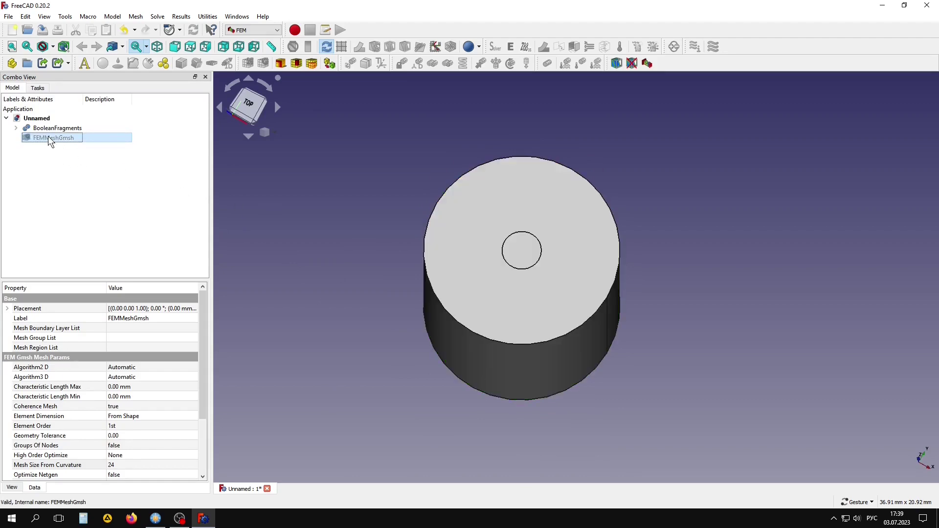
left_click(312, 63)
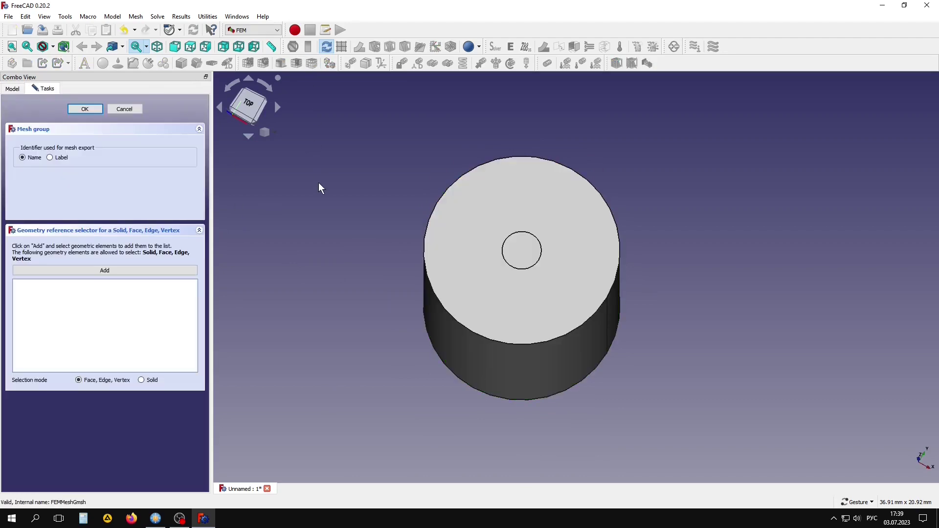
Step: Add a mesh group containing the inner wire solid
left_click(142, 381)
left_click(105, 273)
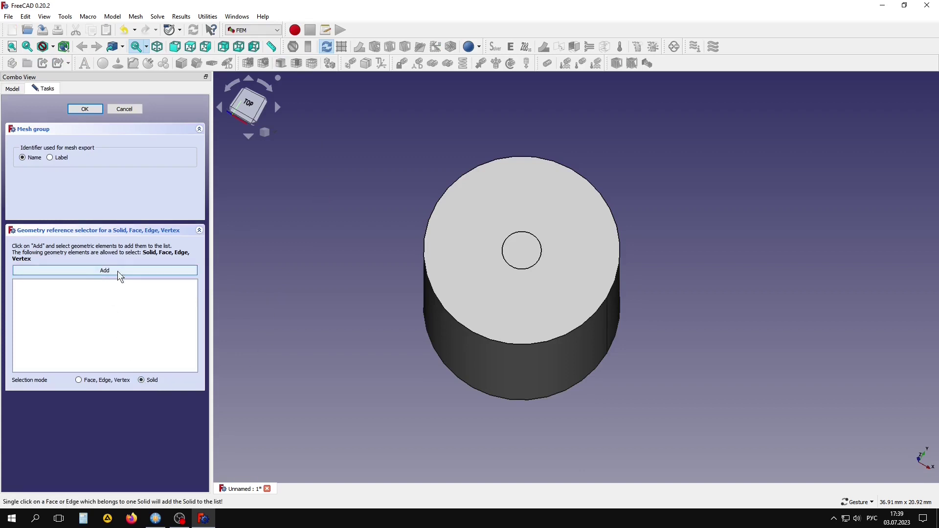
left_click(524, 255)
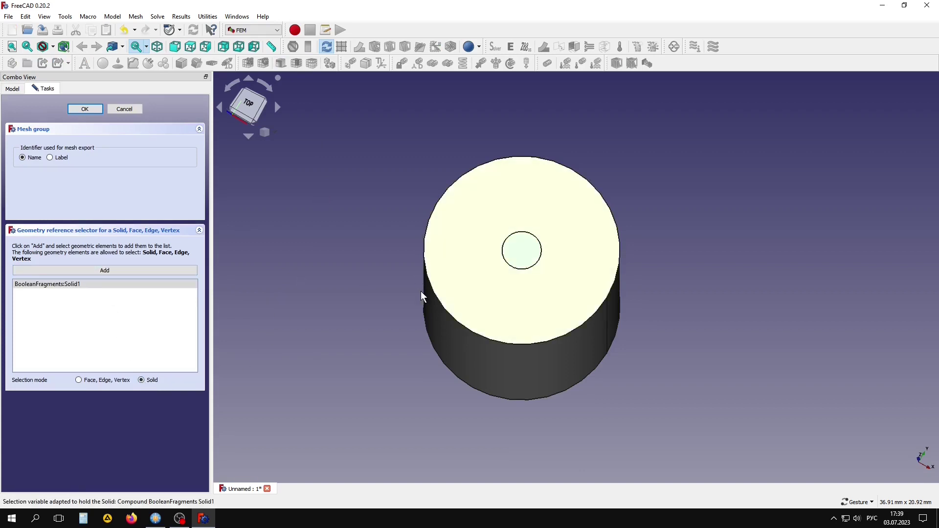
left_click(94, 108)
Step: Add a second mesh group containing the outer solid surrounding the wire
left_click(59, 139)
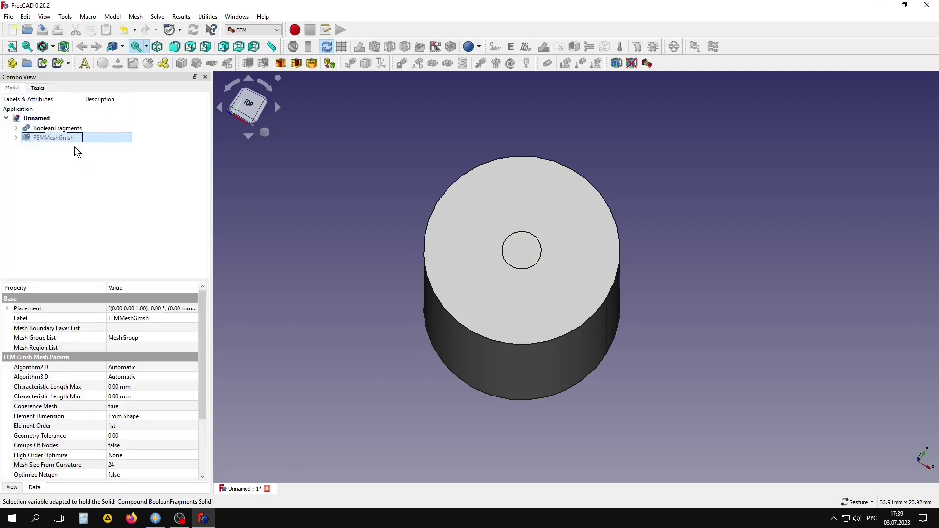
left_click(312, 64)
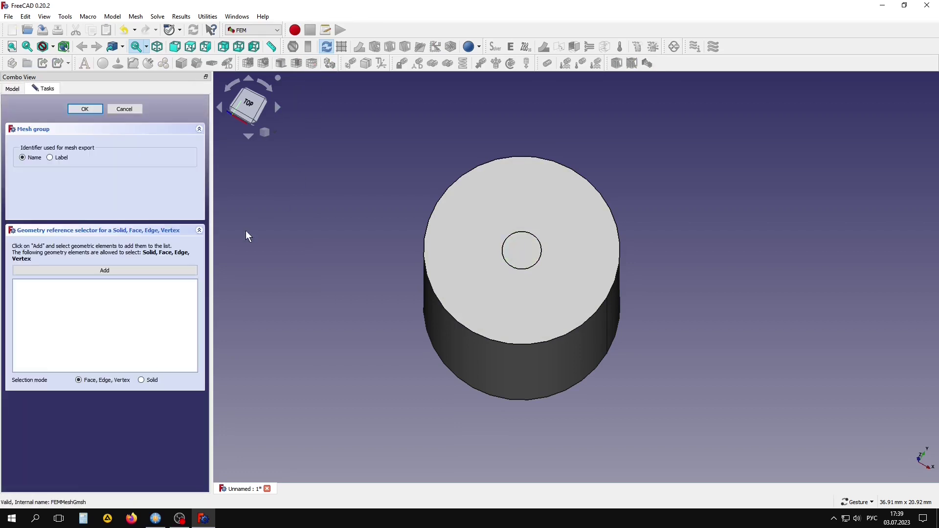
left_click(145, 382)
left_click(90, 272)
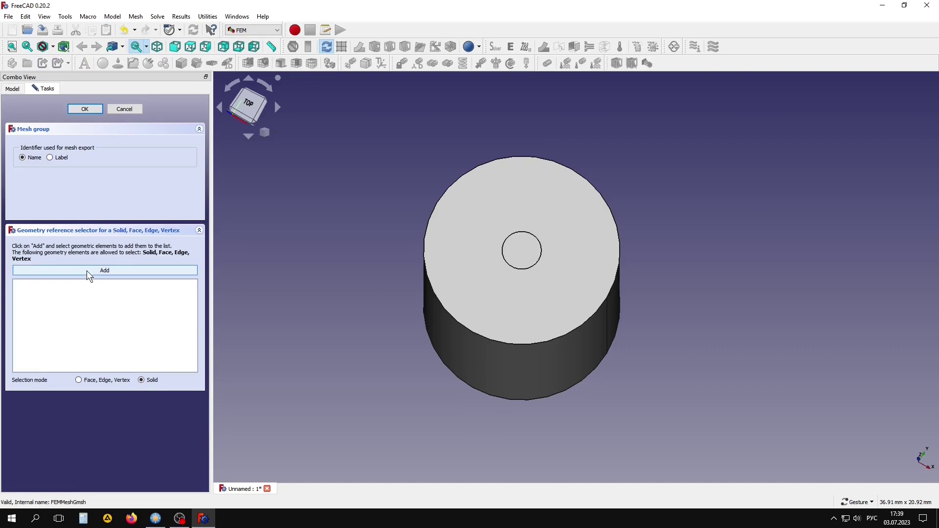
left_click(493, 209)
left_click(85, 110)
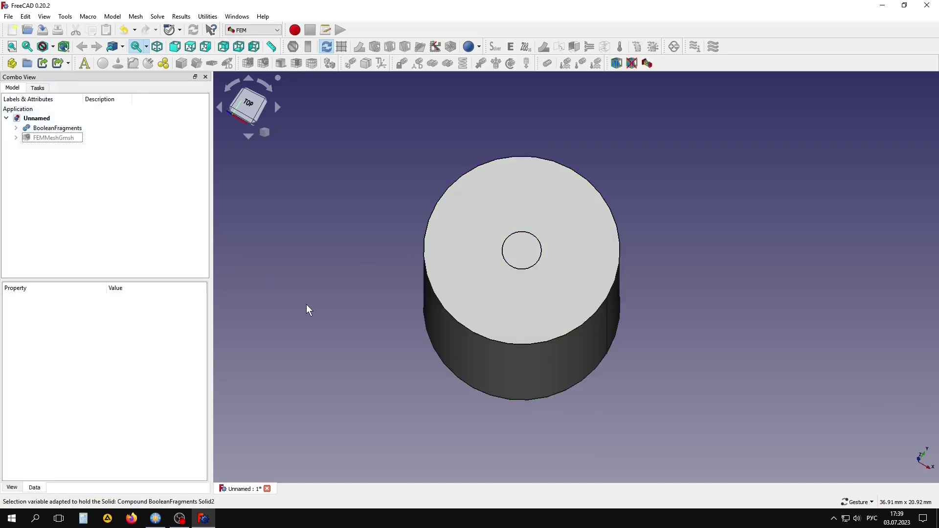
key("0")
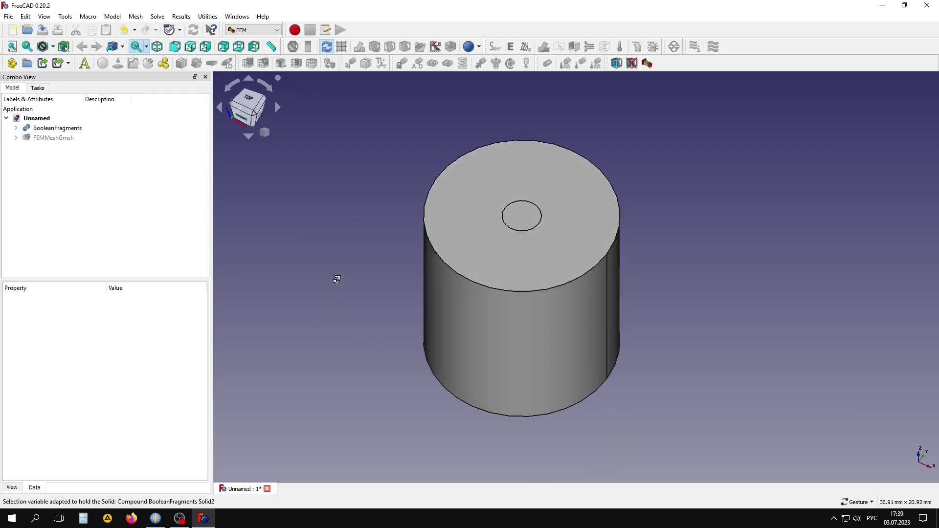
Step: Add a third mesh group with the wire's small circular top face
left_click(53, 139)
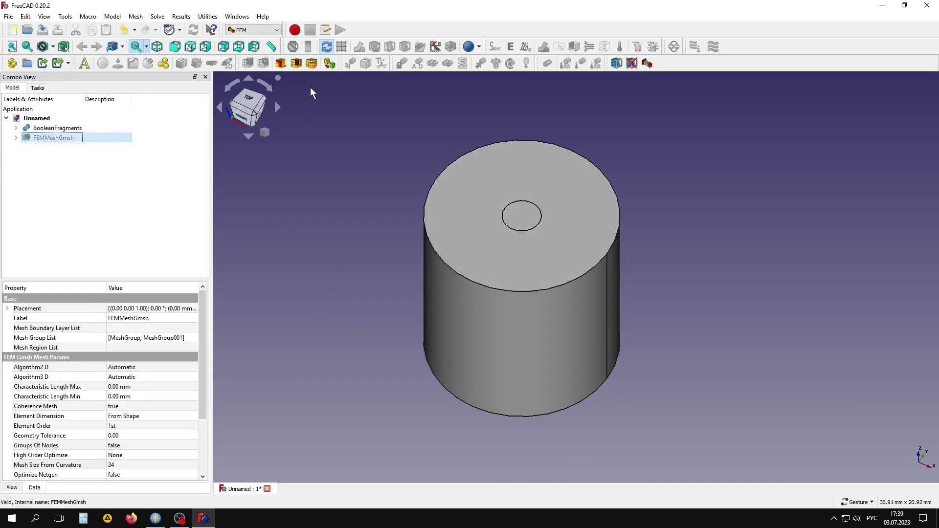
left_click(312, 64)
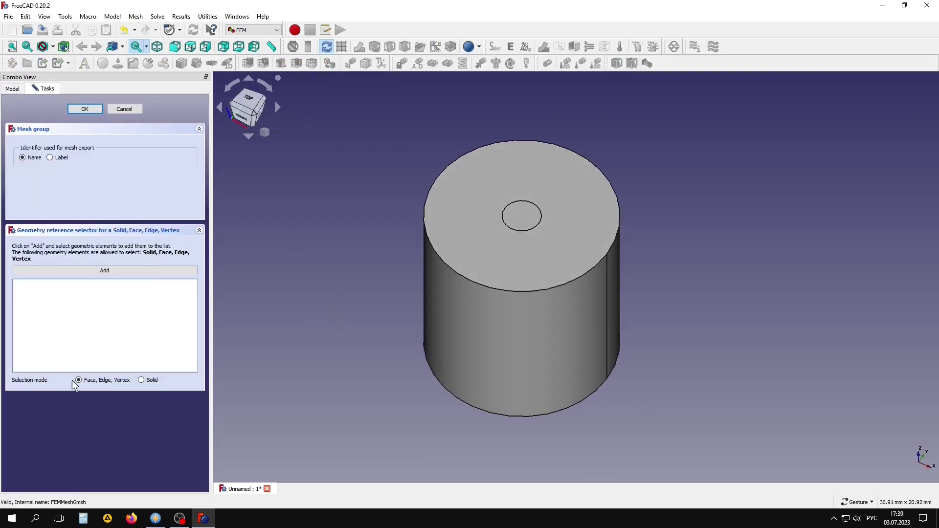
left_click(117, 272)
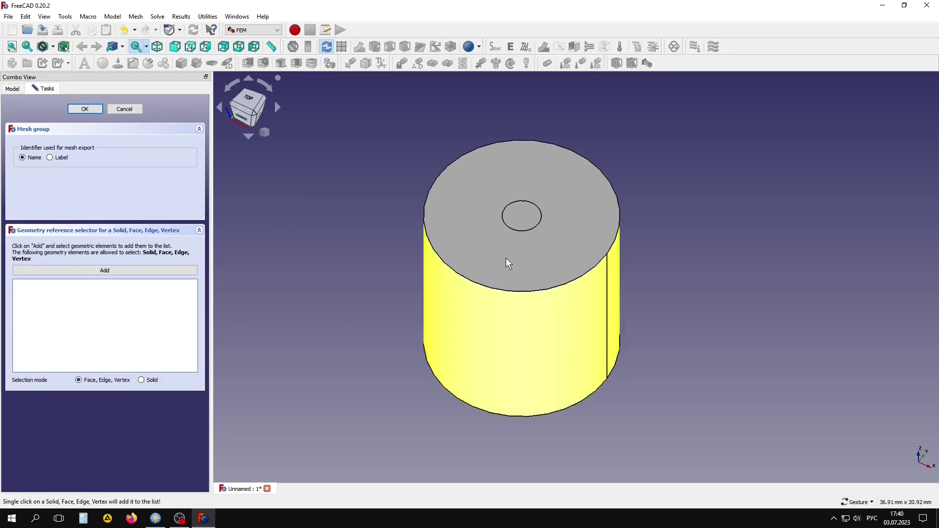
left_click(526, 218)
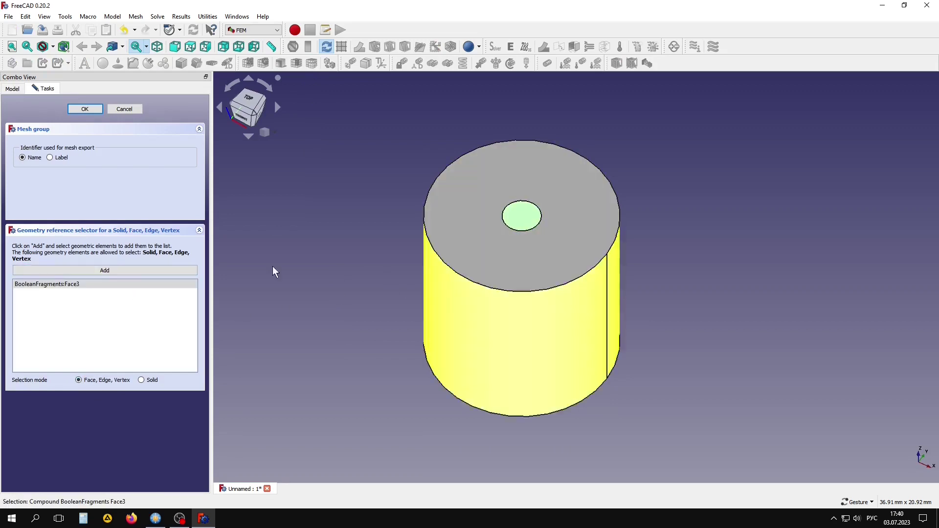
left_click(85, 109)
left_click(67, 139)
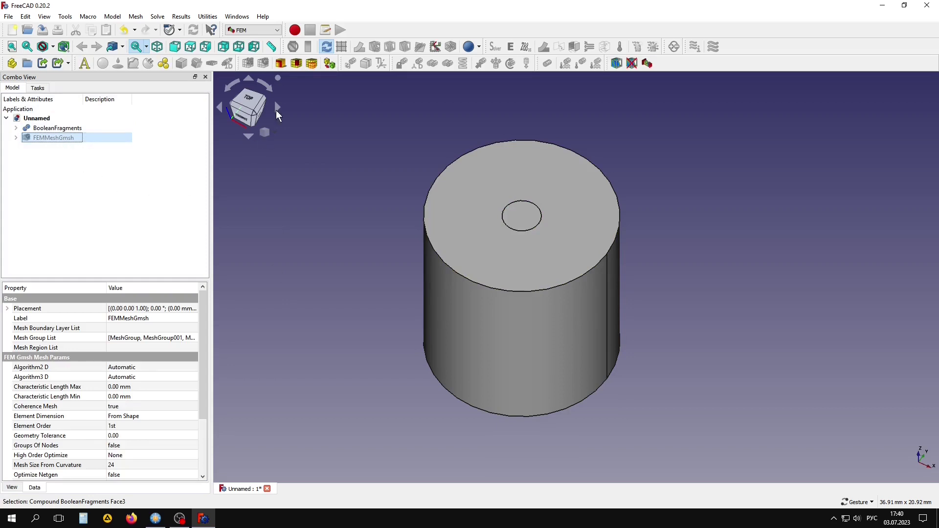
Step: Add a fourth mesh group with the wire's circular bottom face
left_click(311, 66)
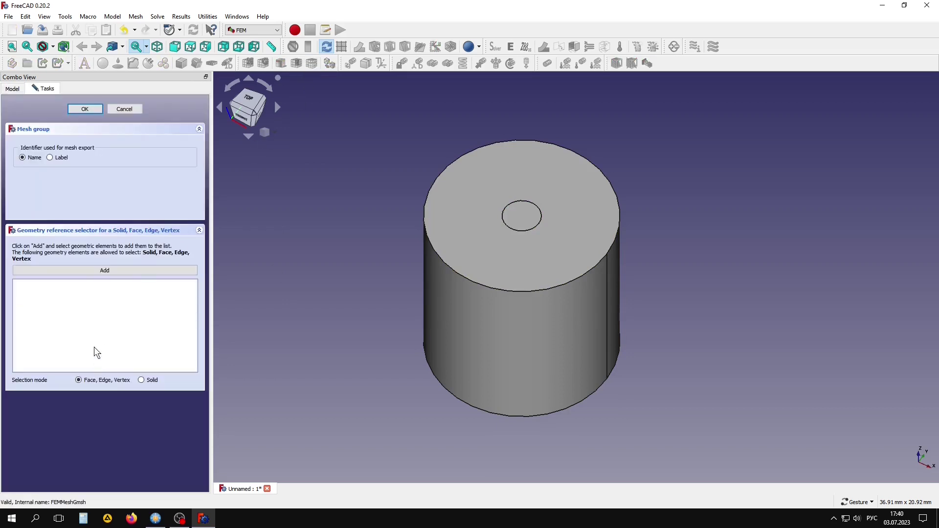
left_click(86, 272)
left_click_drag(422, 417, 414, 273)
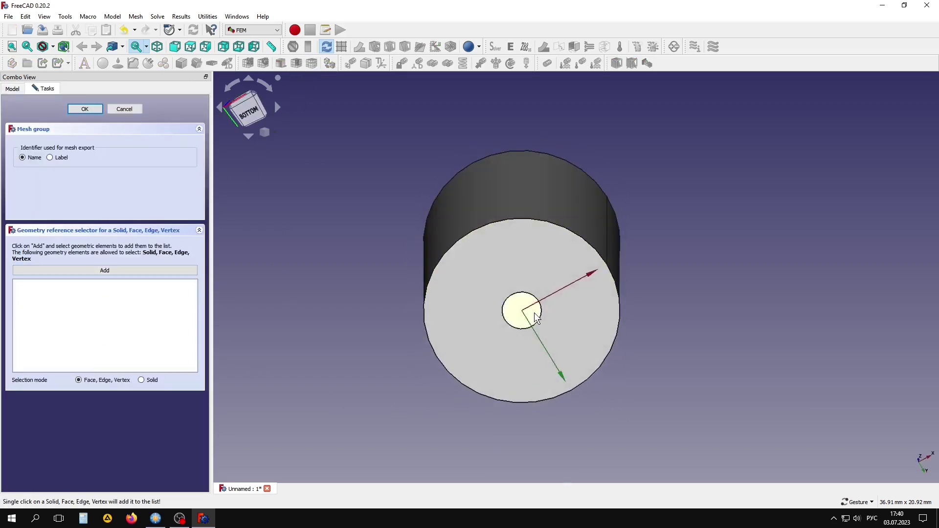
left_click(519, 315)
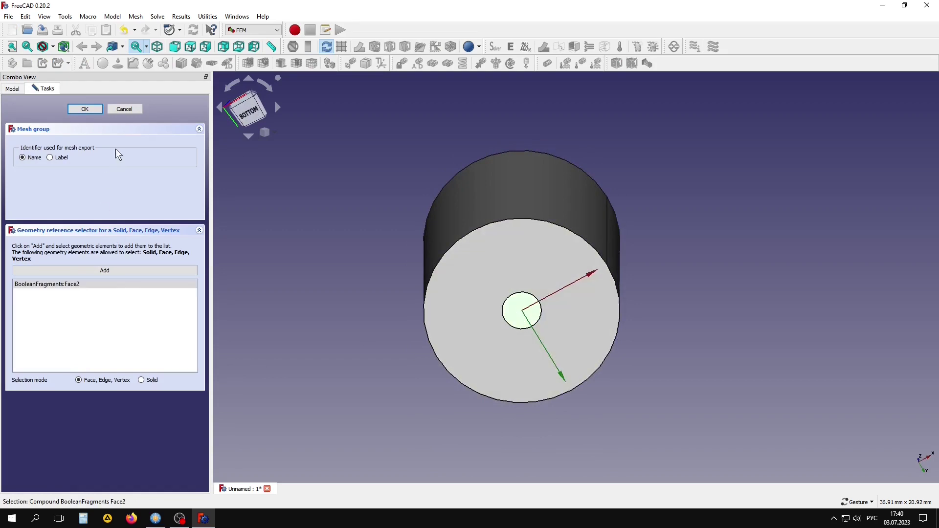
left_click(84, 108)
mouse_move(340, 144)
left_mouse_down()
mouse_move(355, 208)
mouse_move(357, 324)
left_mouse_up()
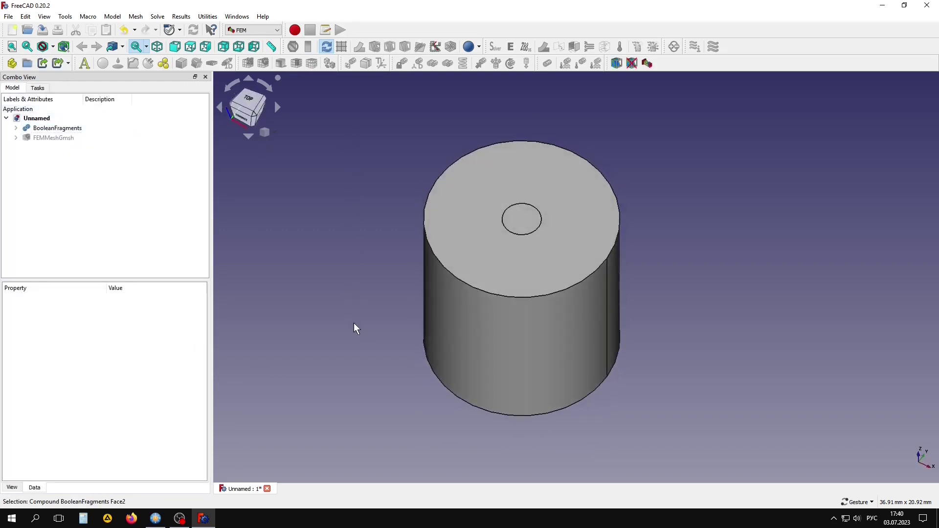
Step: Add a mesh group with the cylinder's top, side and bottom faces
left_click(48, 139)
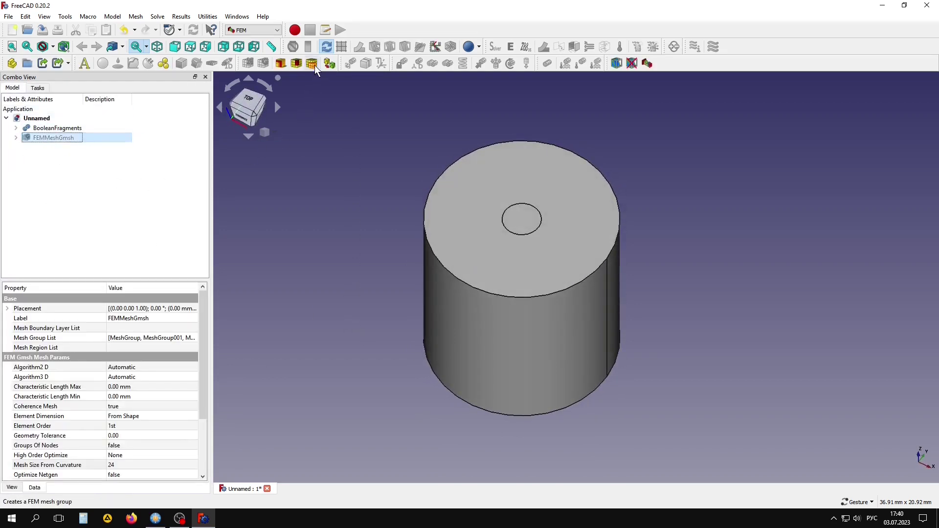
left_click(314, 65)
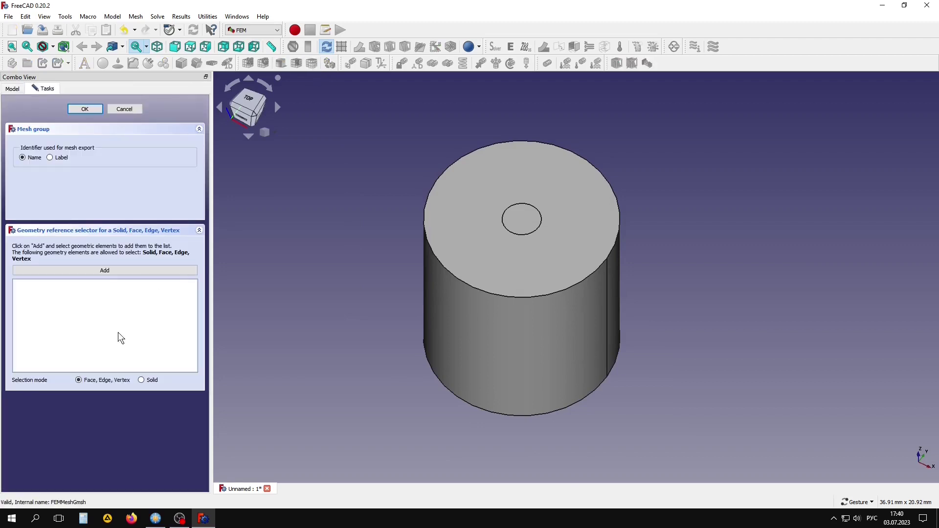
left_click(98, 272)
left_click(431, 224)
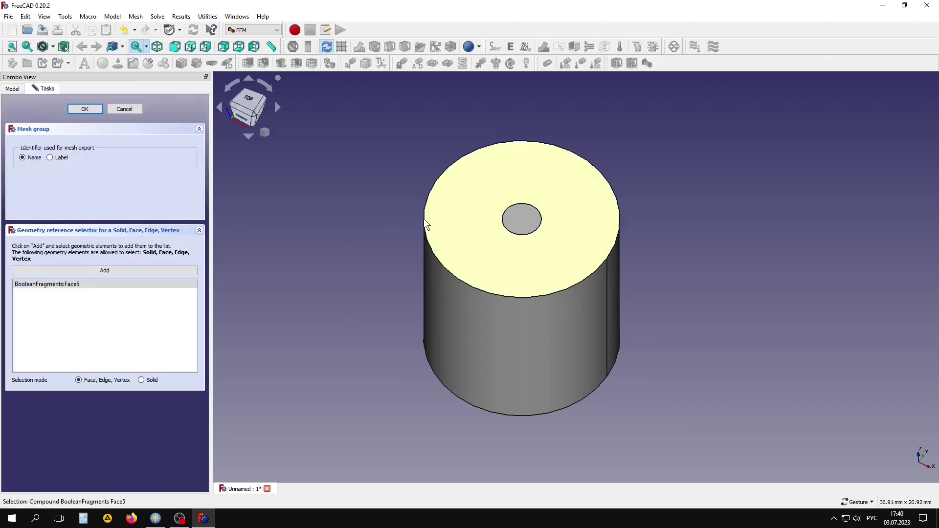
left_click(125, 280)
left_click(468, 327)
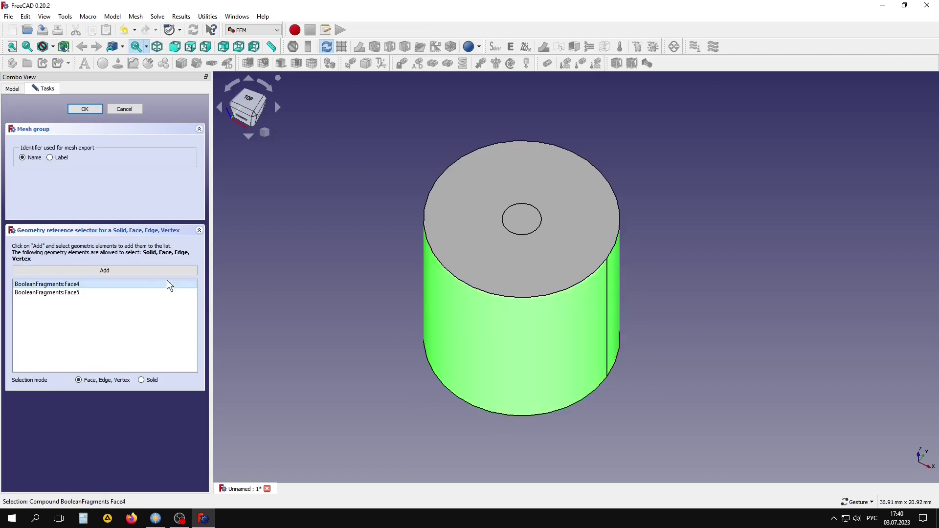
left_click(151, 275)
left_click_drag(343, 122, 336, 194)
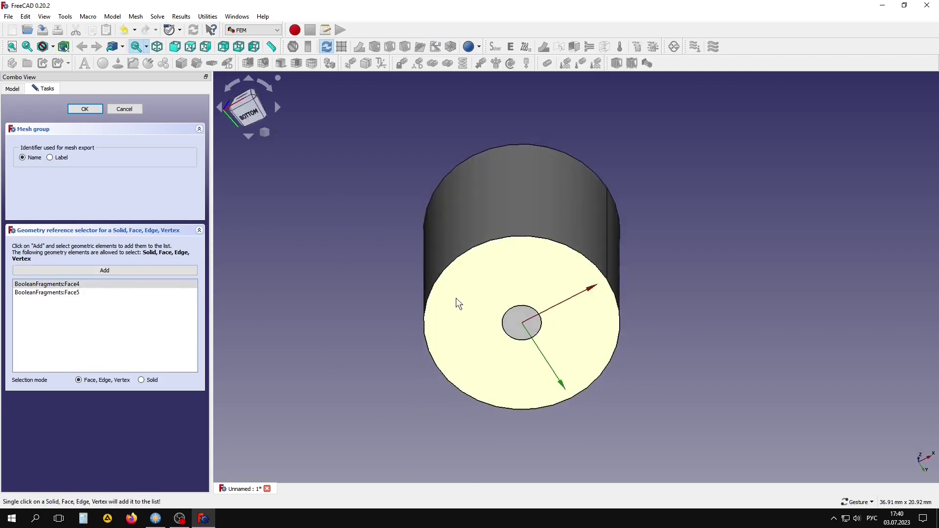
left_click(472, 311)
left_click(85, 108)
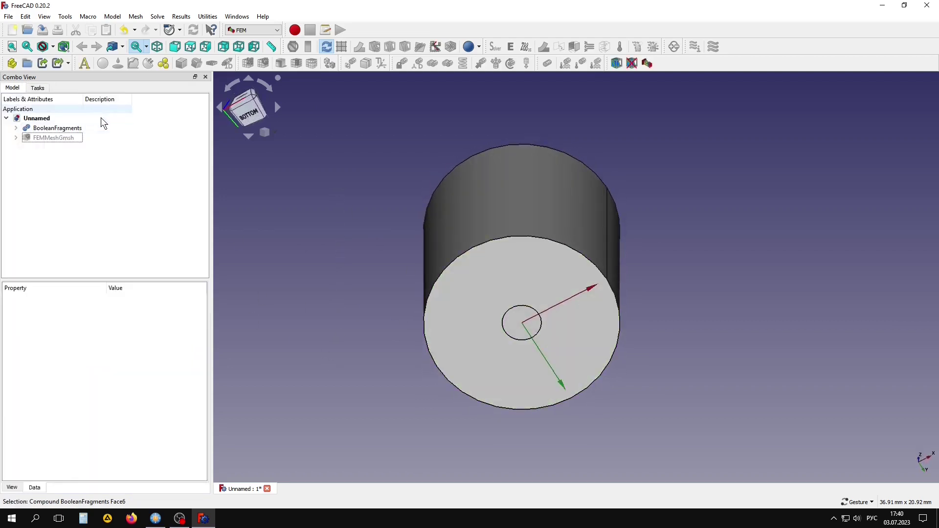
mouse_move(374, 140)
left_mouse_down()
mouse_move(377, 311)
mouse_move(382, 303)
left_mouse_up()
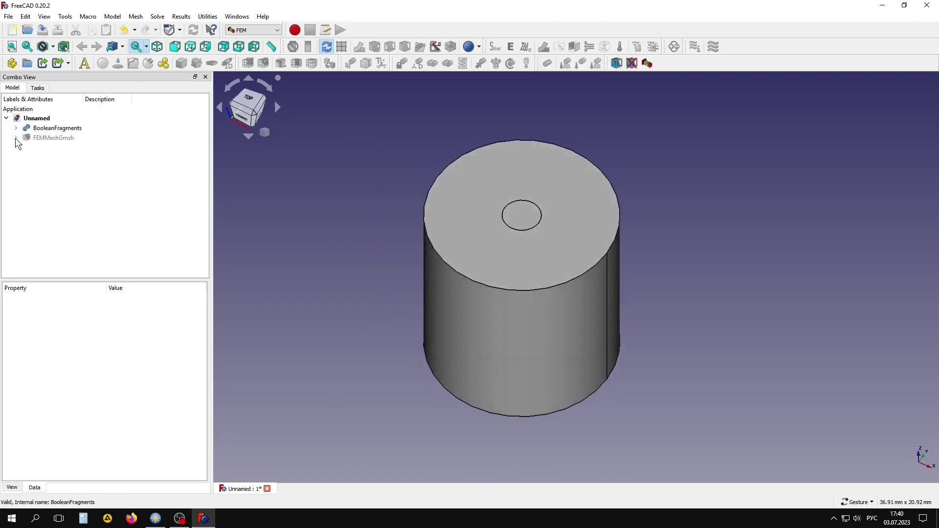
Step: Rerun Gmsh on FEMMeshGmsh so the mesh includes all its mesh groups
left_click(29, 139)
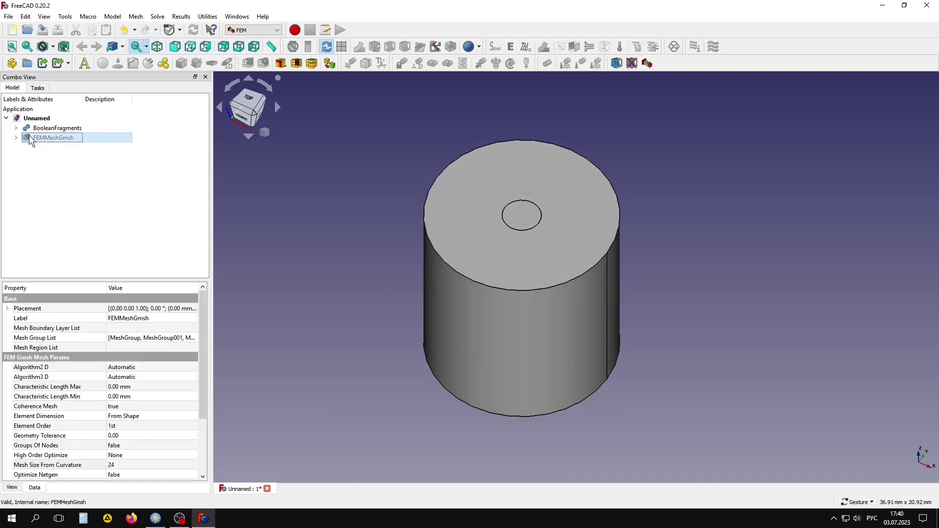
double_click(30, 138)
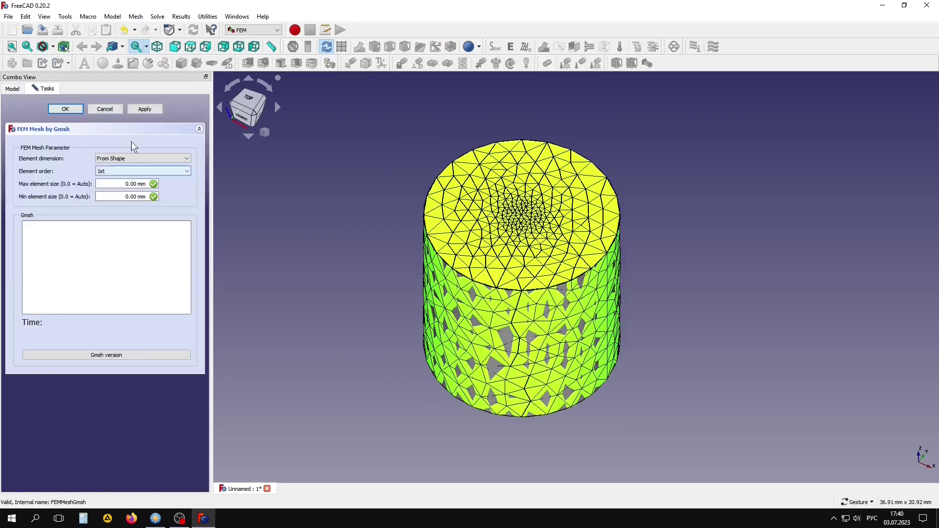
left_click(149, 112)
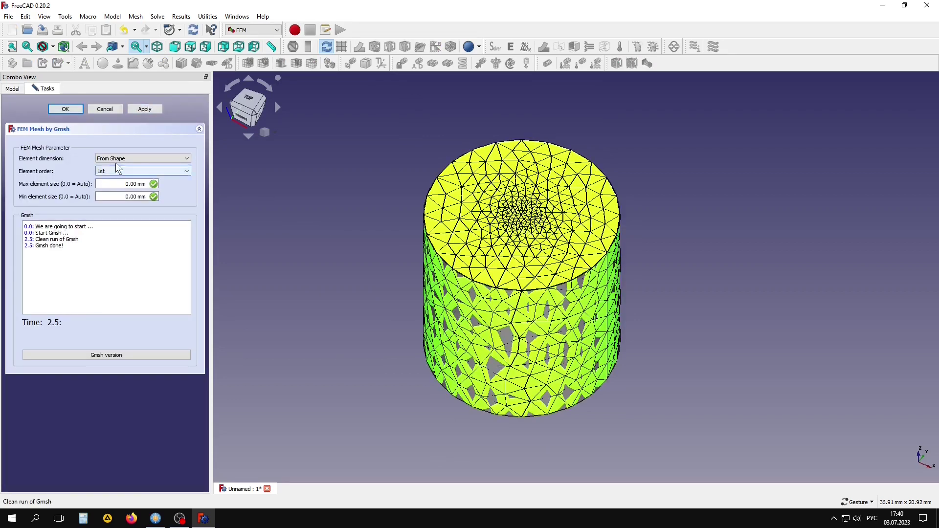
left_click(69, 110)
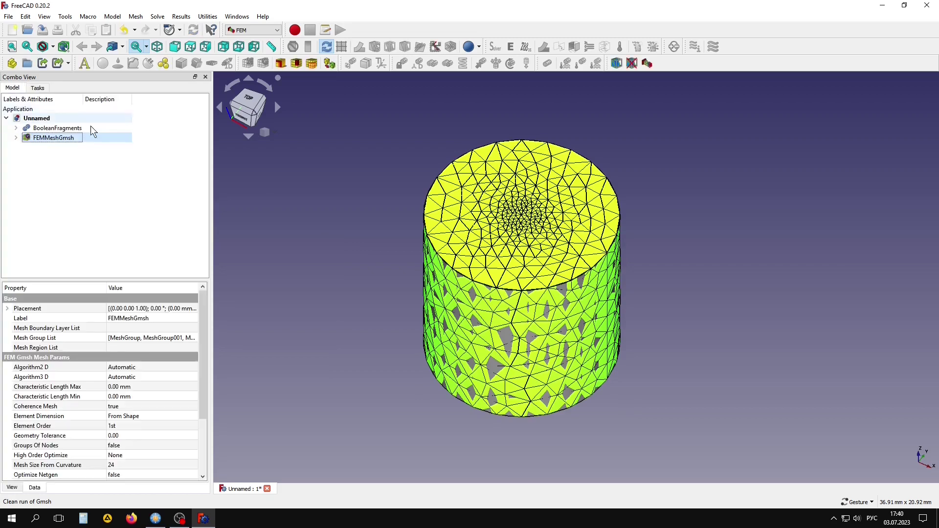
Step: Export the FEM mesh as wire.unv into D:\test\elmer
left_click(8, 19)
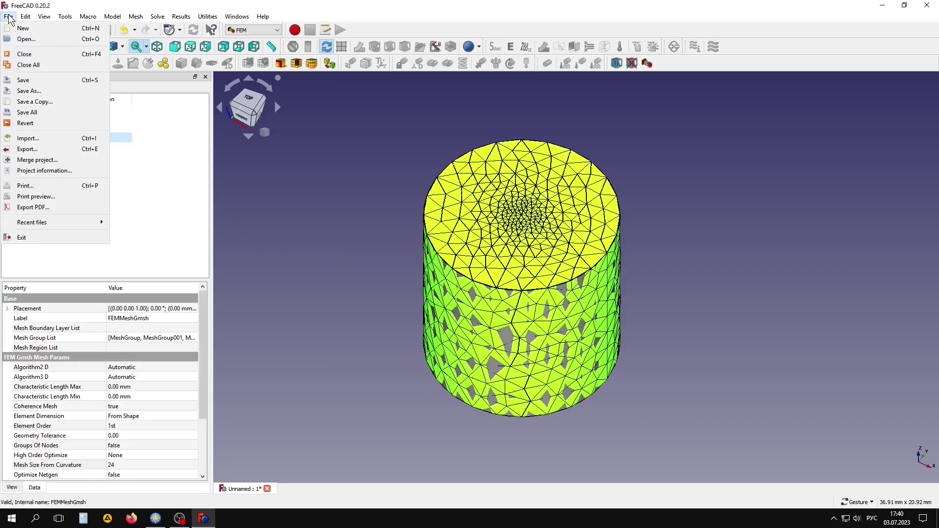
left_click(30, 150)
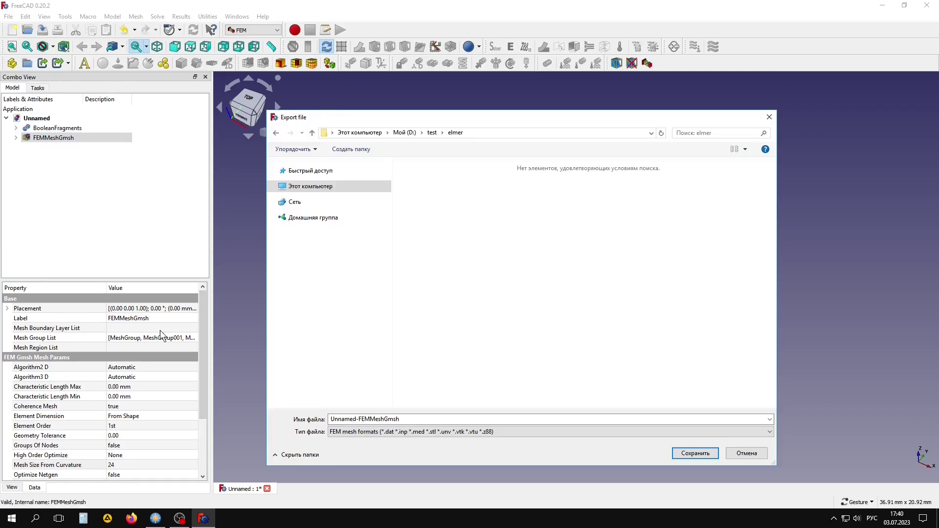
left_click(457, 431)
left_click(452, 240)
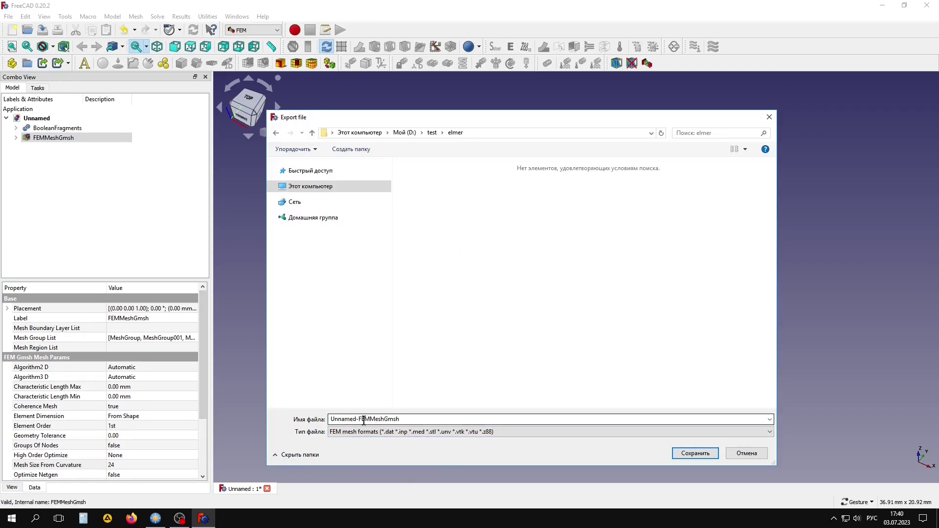
key("ctrl+a")
key("alt+shift")
type("w")
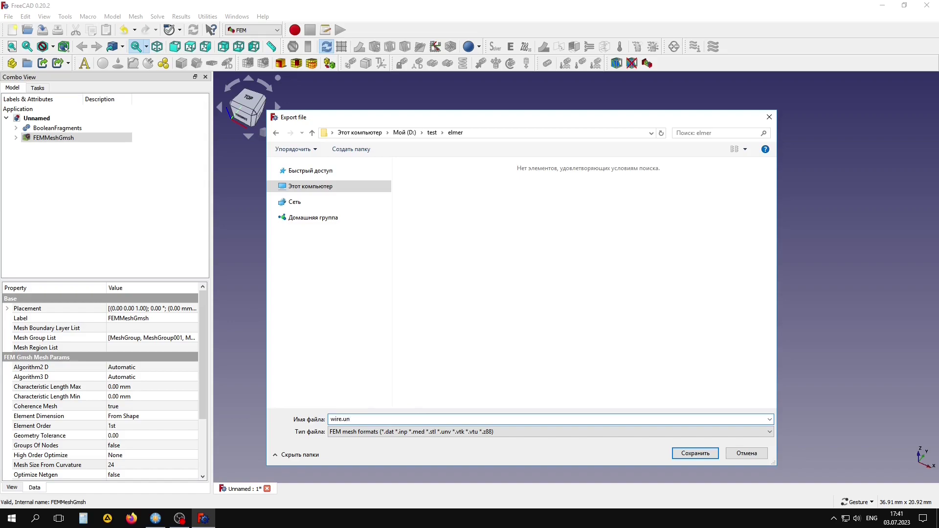
left_click(697, 454)
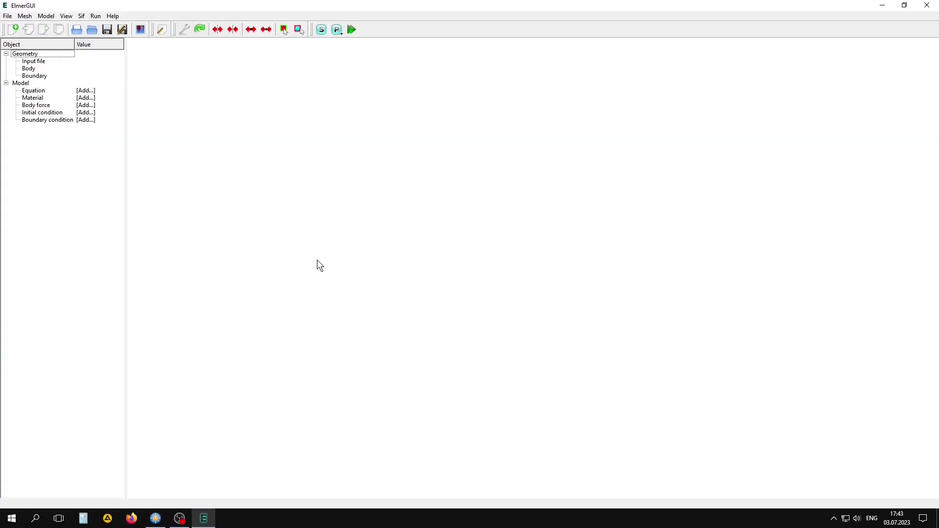
left_click(46, 17)
mouse_move(60, 42)
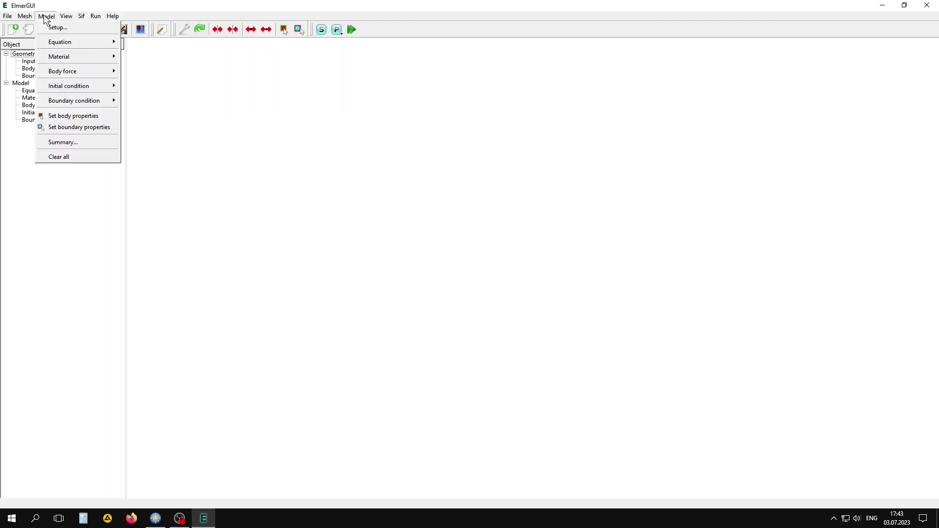
left_click(131, 43)
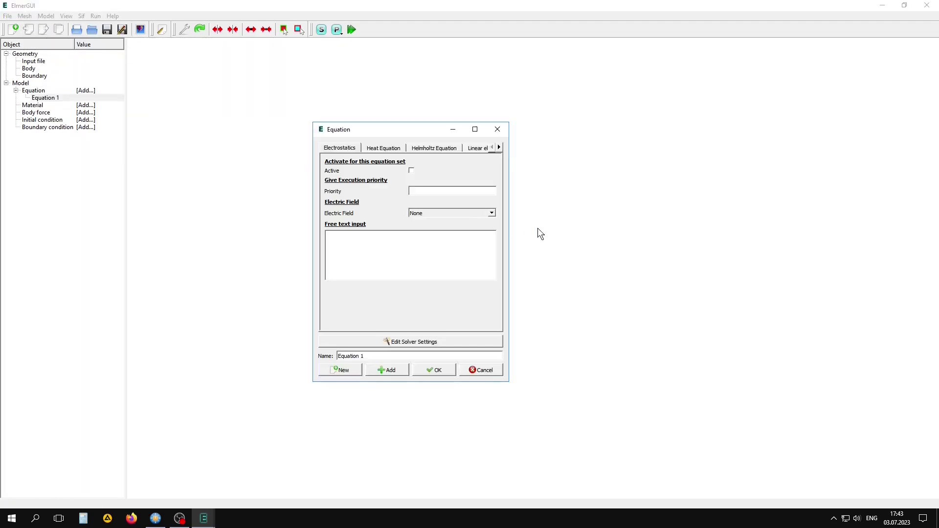
left_click_drag(509, 214, 766, 214)
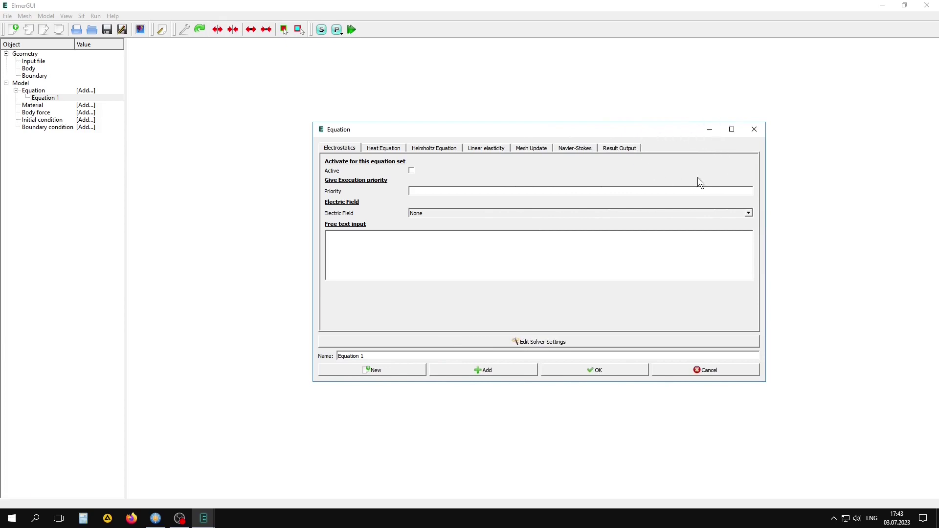
left_click(719, 370)
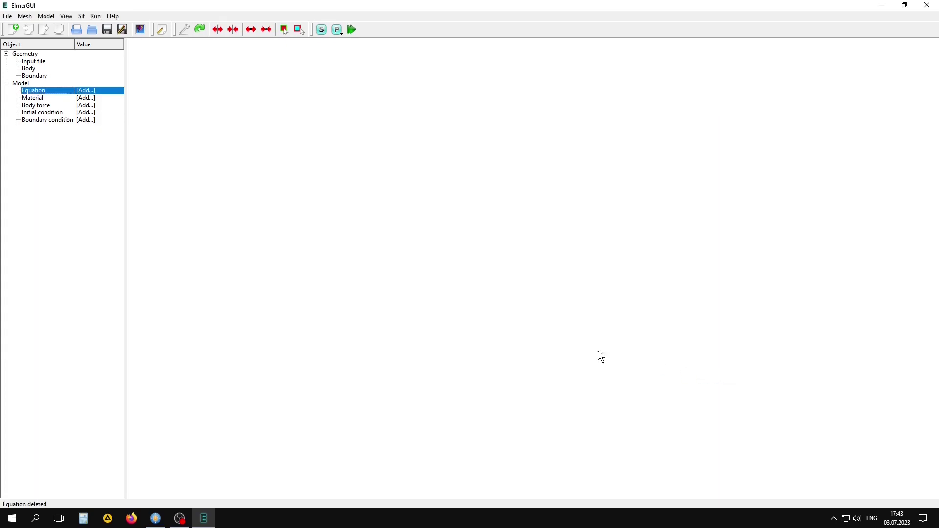
Step: Append magnetodynamics.xml from edf-extra to the solver definitions, then close the editor
left_click(7, 16)
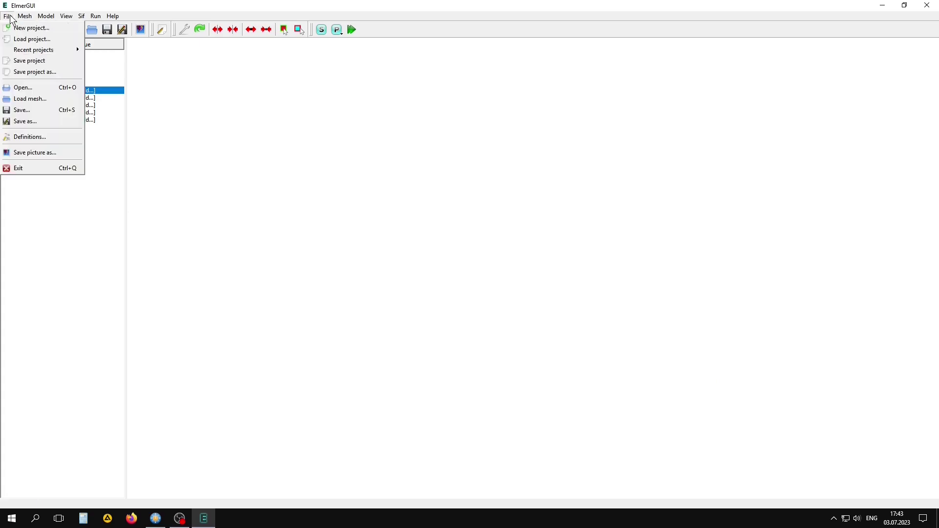
left_click(58, 139)
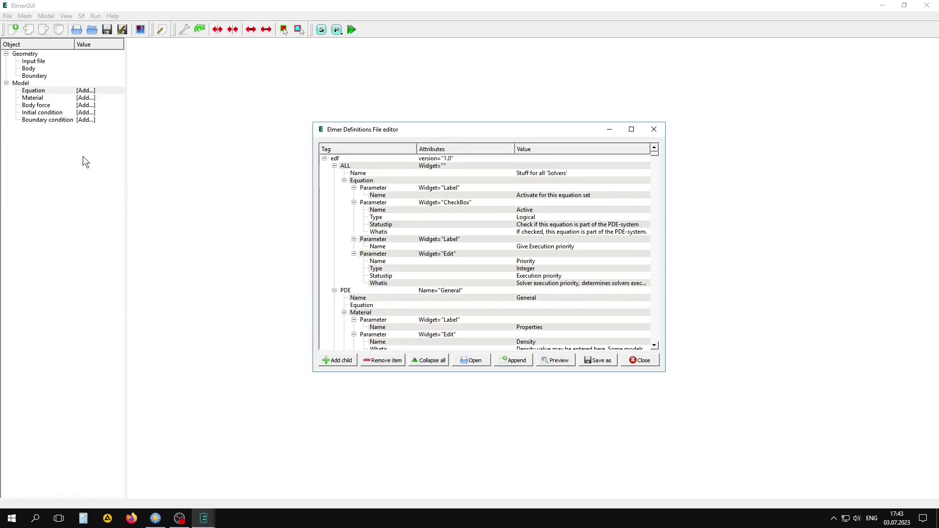
left_click(517, 366)
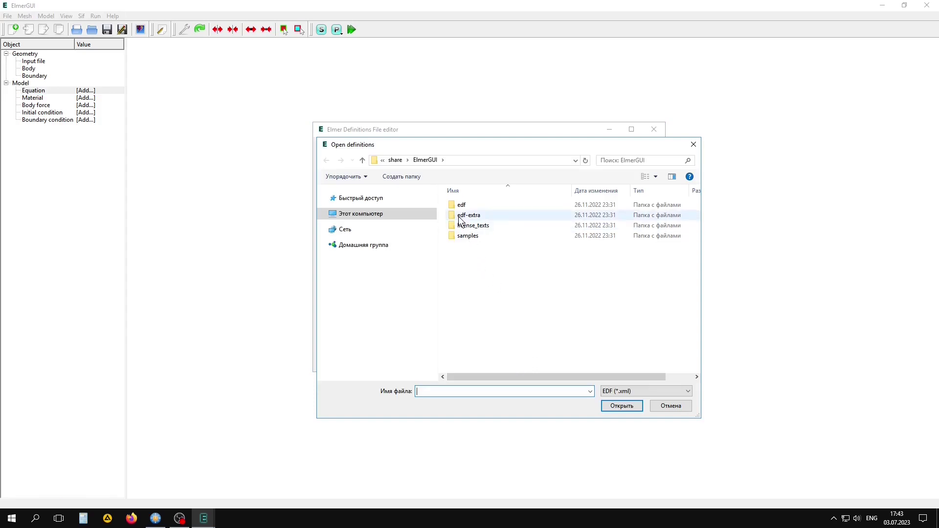
left_click(494, 216)
double_click(474, 216)
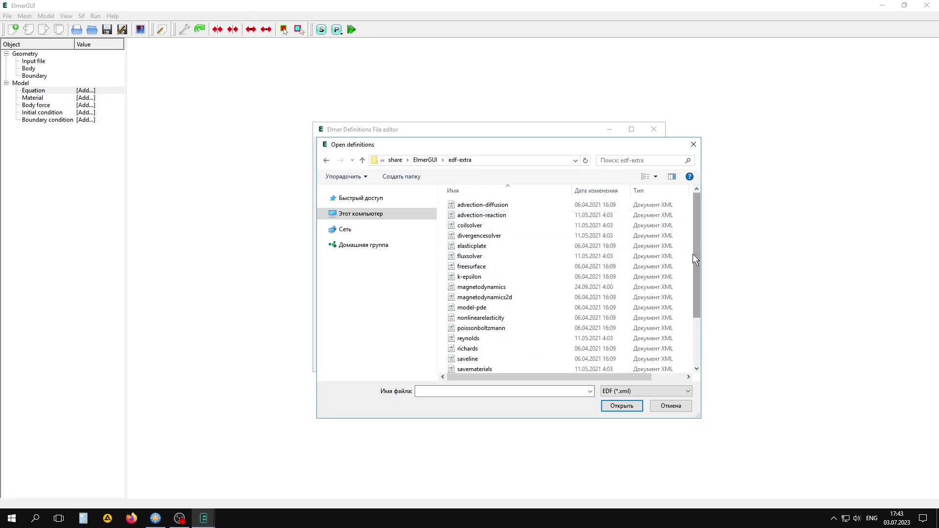
left_click_drag(698, 232, 703, 262)
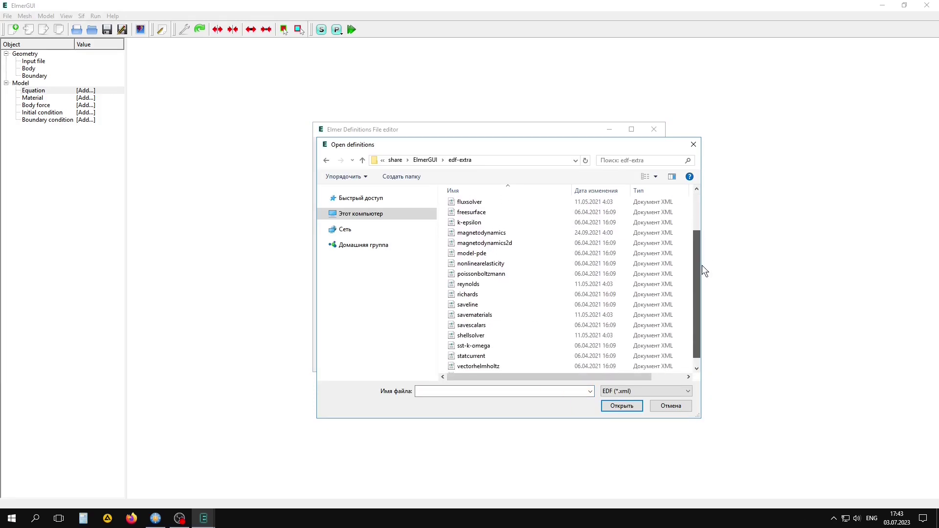
left_click(484, 244)
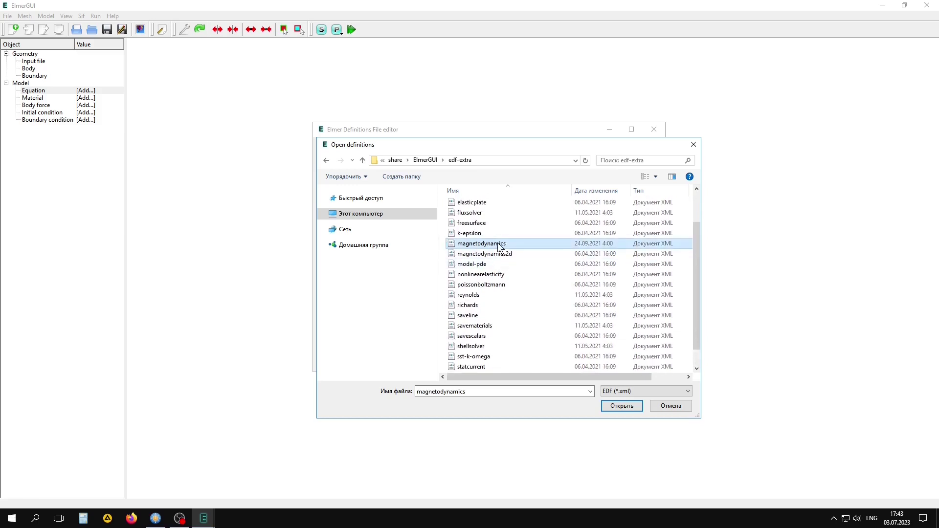
left_click(619, 406)
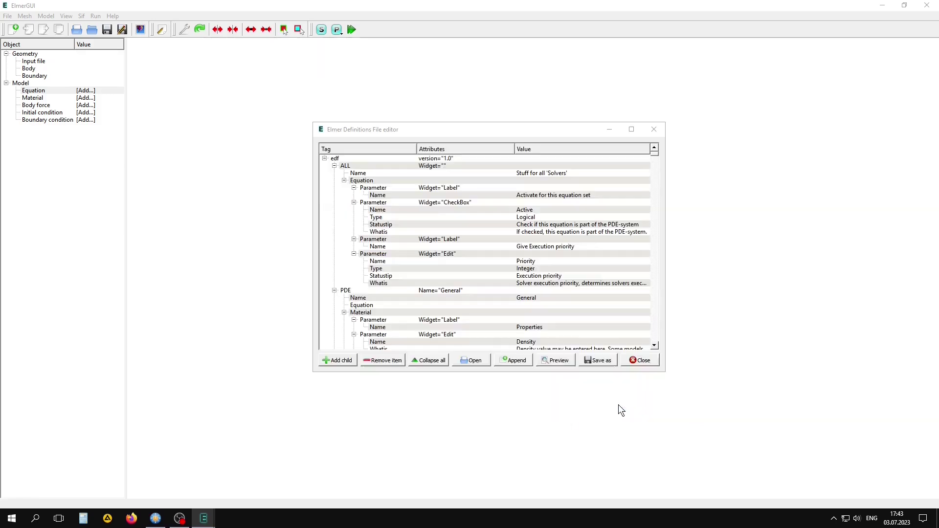
left_click(642, 361)
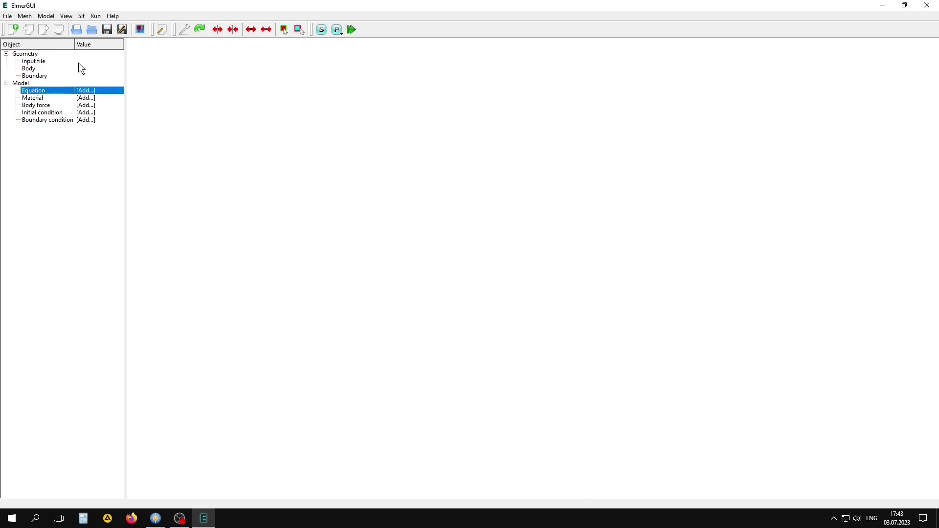
Step: Add a trial equation to reveal the MgDyn, MgHarm and MgDynPost solvers, then discard it
left_click(46, 16)
mouse_move(69, 42)
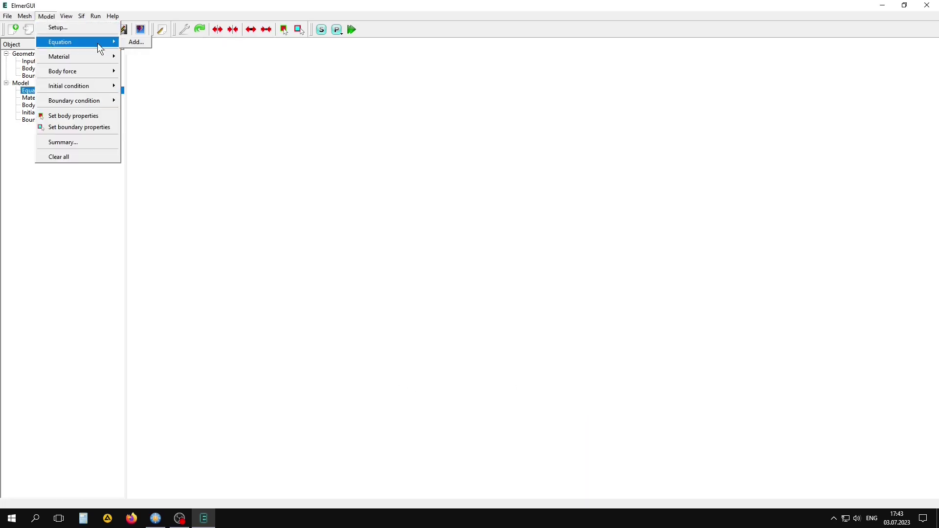
left_click(138, 42)
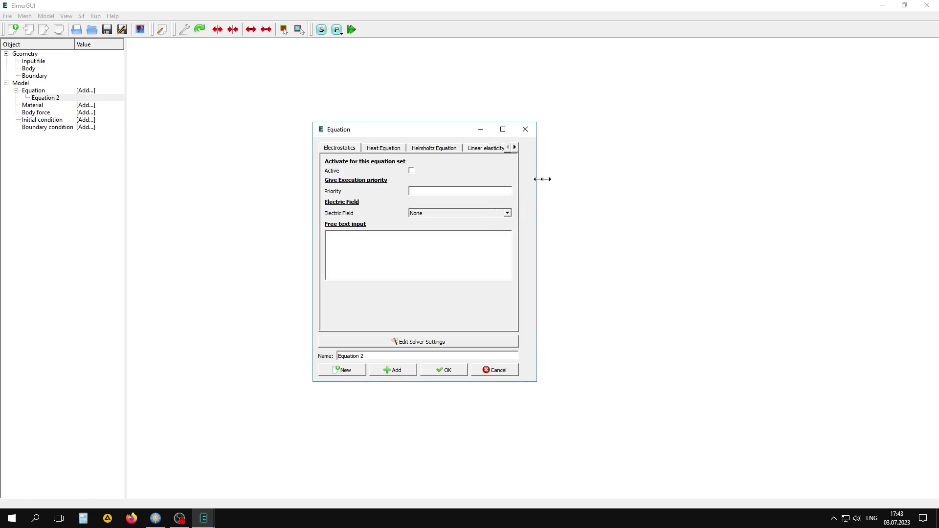
left_click_drag(512, 178, 813, 180)
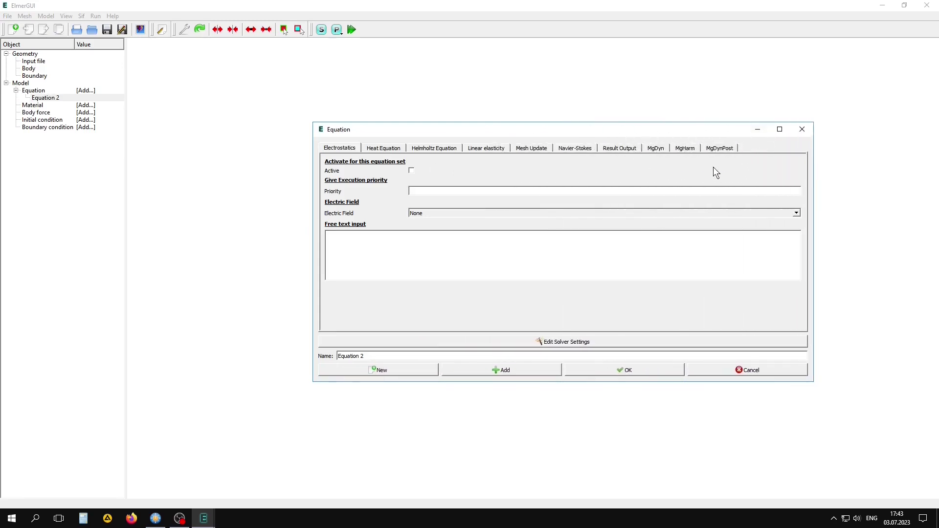
left_click(715, 371)
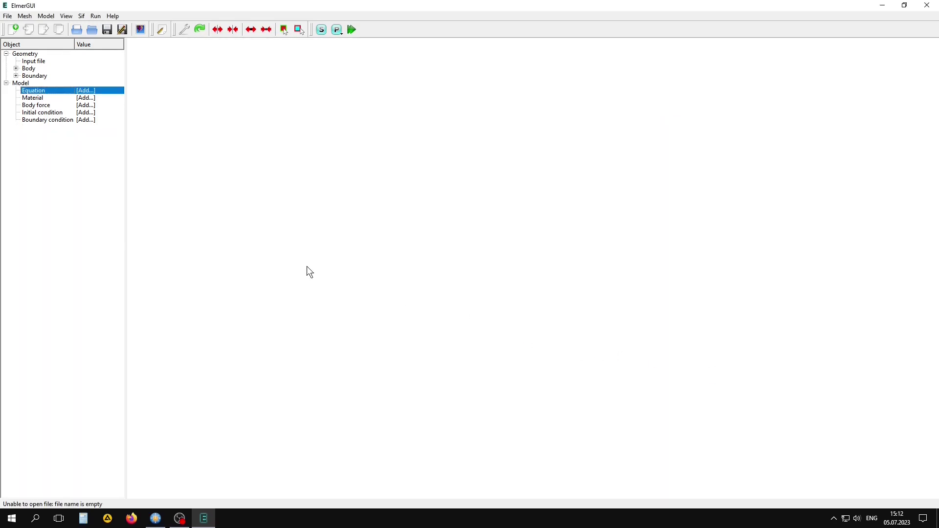
Step: Load the wire.unv mesh and orbit it to see the cylinder's side
left_click(76, 29)
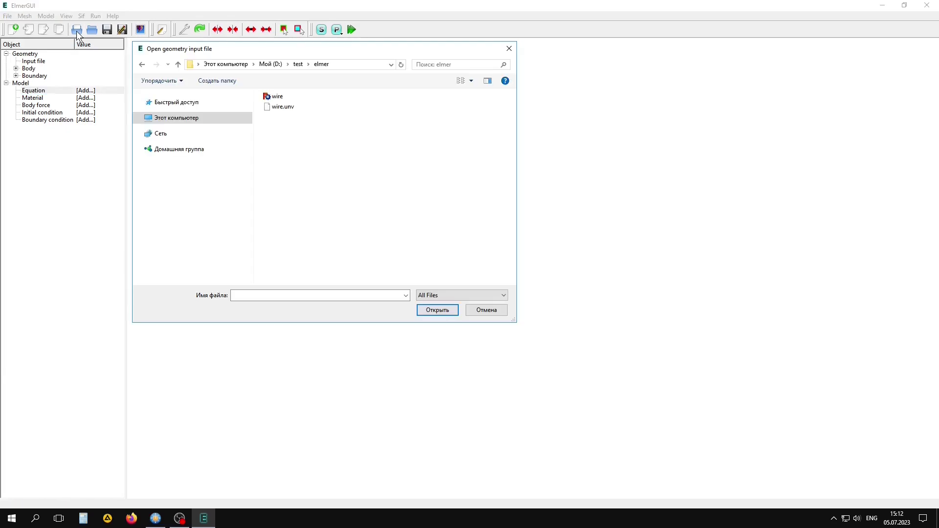
left_click(284, 107)
left_click(447, 313)
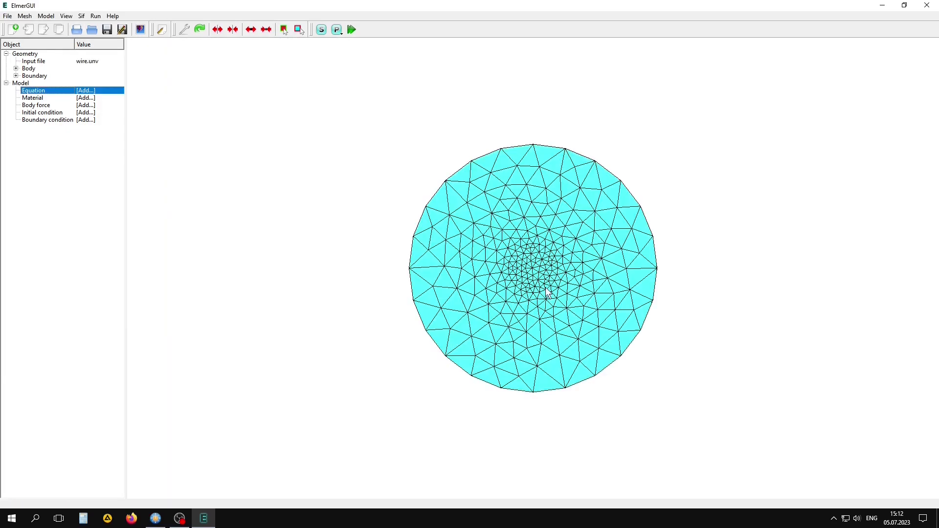
mouse_move(547, 289)
left_mouse_down()
mouse_move(489, 332)
mouse_move(475, 360)
left_mouse_up()
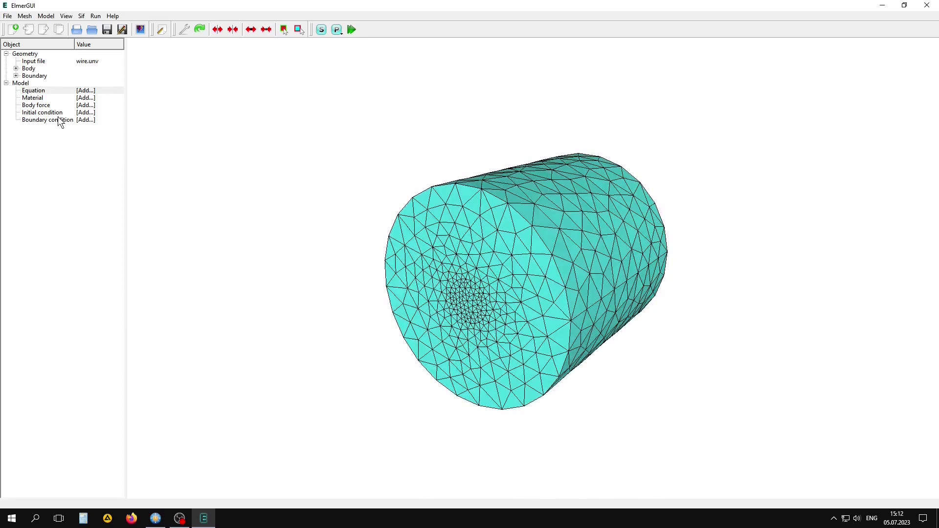
Step: Highlight Body Property 1 (the wire) and Body Property 2 (the outer body)
left_click(16, 68)
left_click(65, 75)
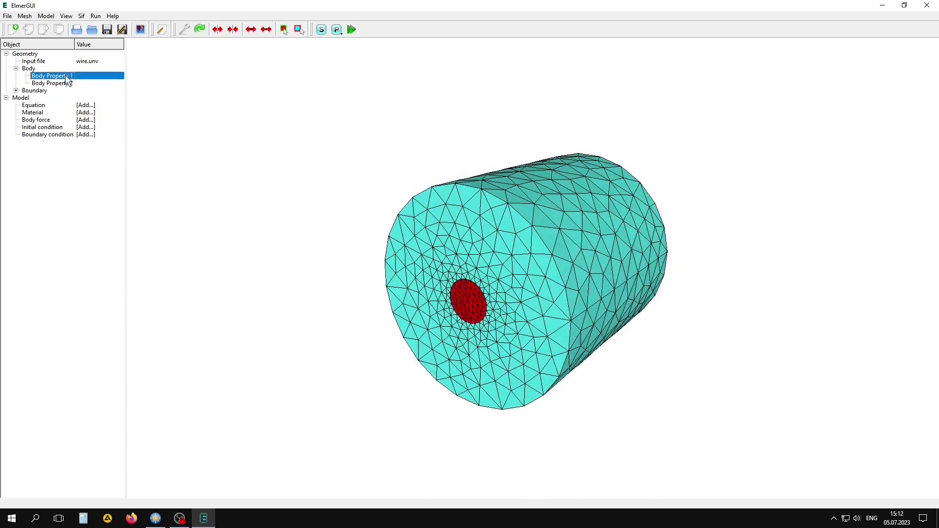
left_click(53, 82)
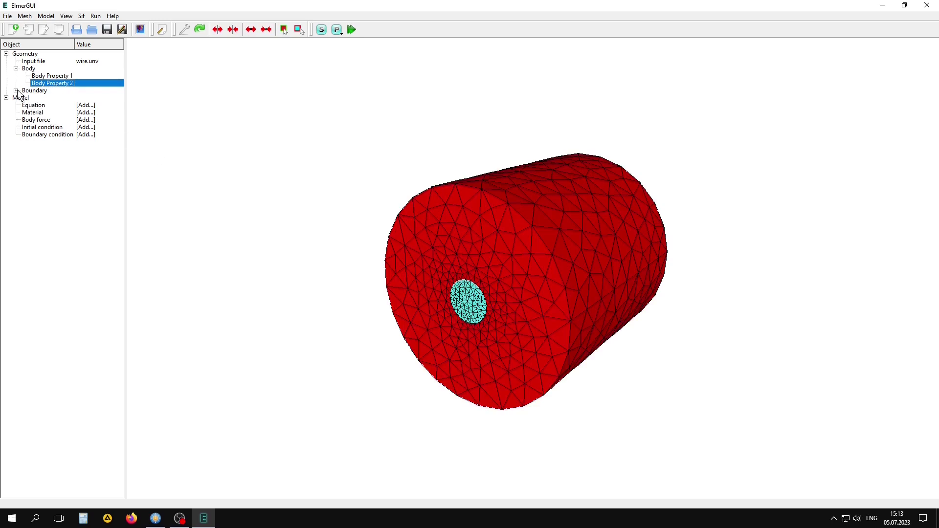
Step: Highlight Boundaries 1, 2 and 3, orbiting the mesh to see each end face
left_click(15, 91)
left_click(49, 98)
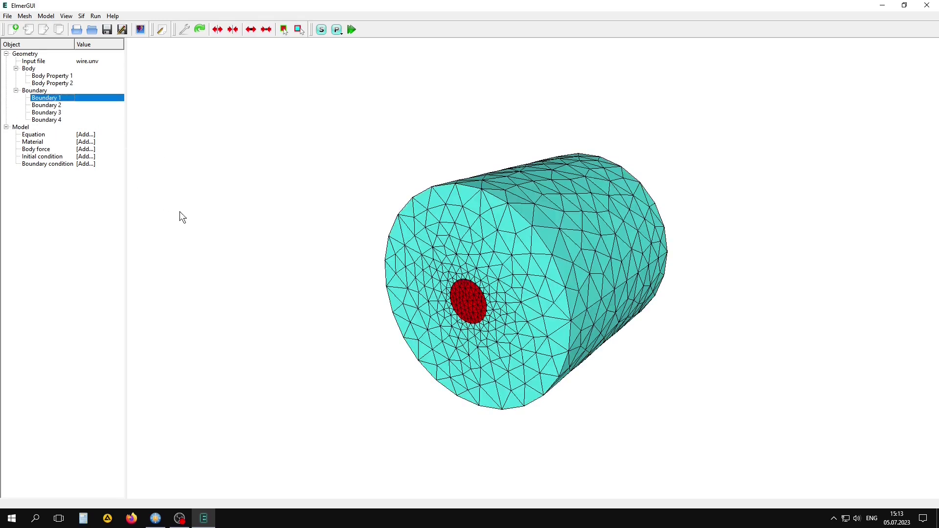
left_click_drag(624, 280, 333, 320)
left_click(58, 106)
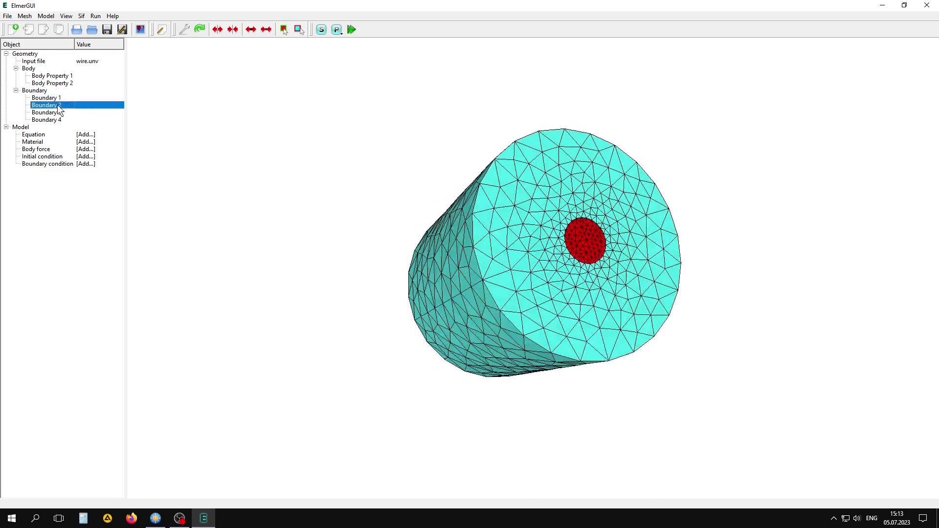
mouse_move(231, 266)
left_mouse_down()
mouse_move(477, 266)
mouse_move(559, 292)
left_mouse_up()
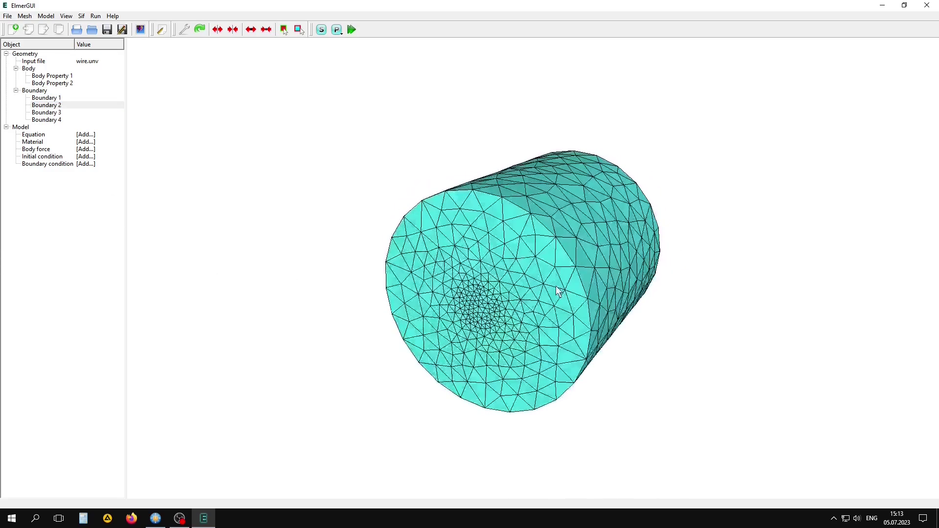
left_click(39, 113)
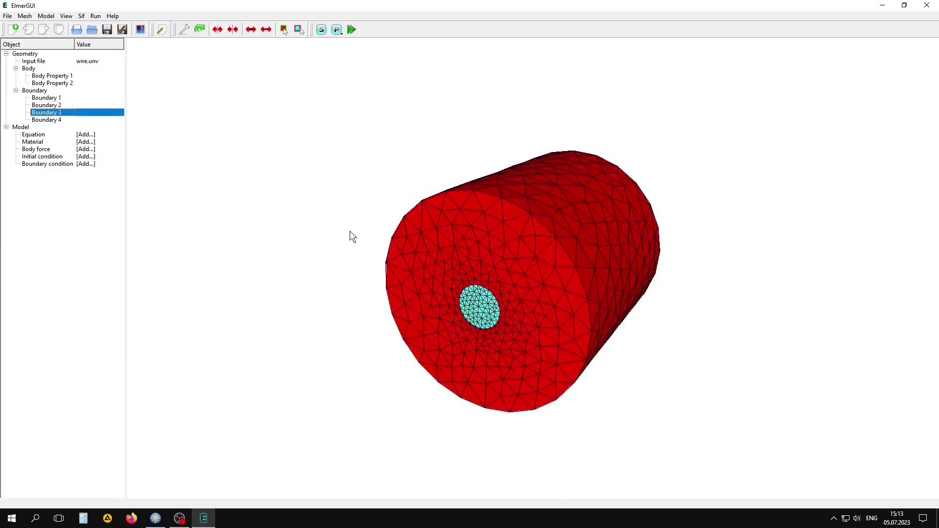
left_click_drag(321, 229, 301, 251)
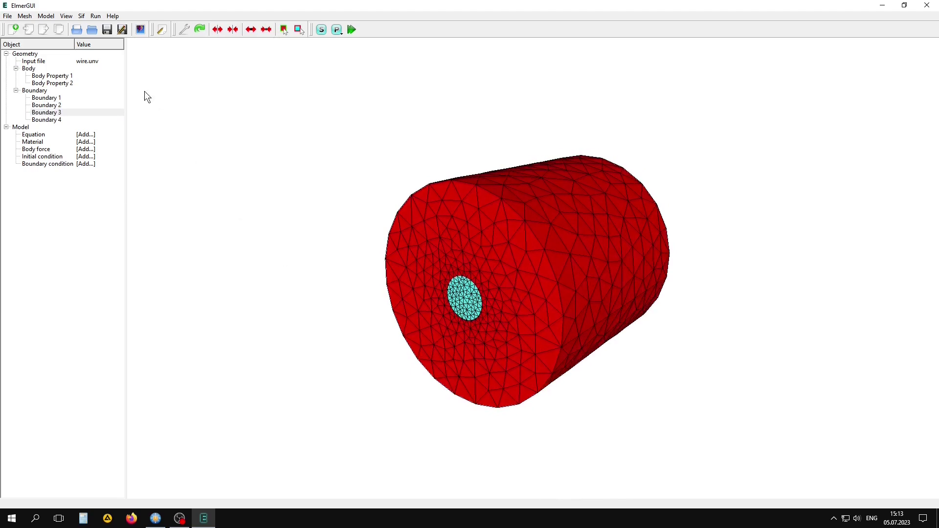
left_click(46, 16)
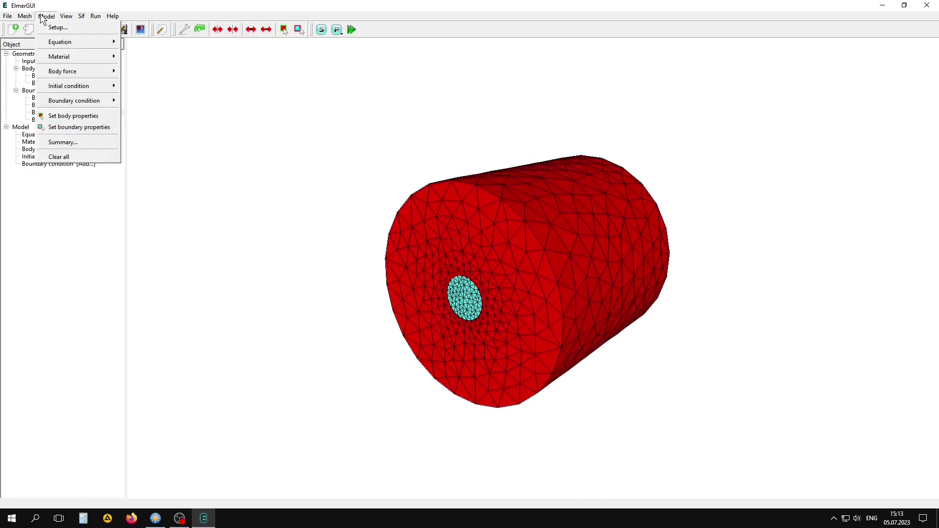
left_click(71, 143)
left_click_drag(593, 288, 592, 201)
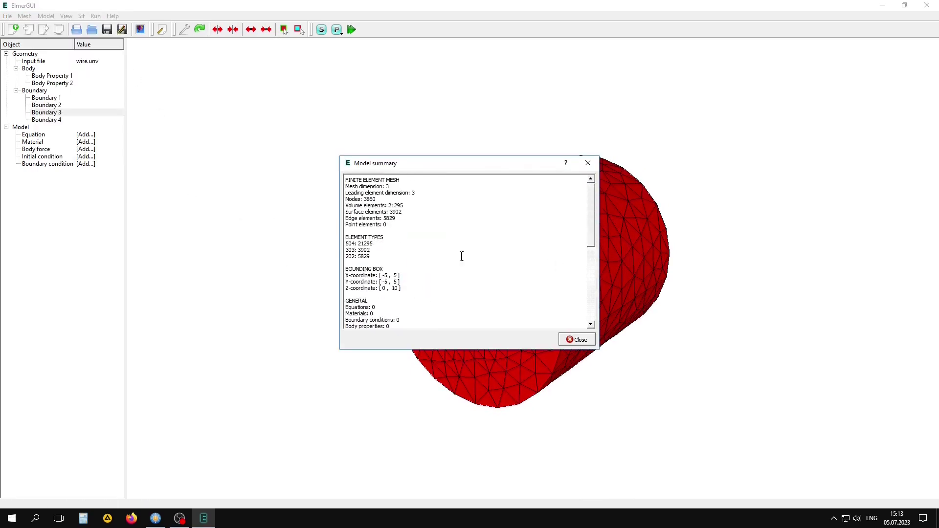
left_click_drag(346, 275, 402, 289)
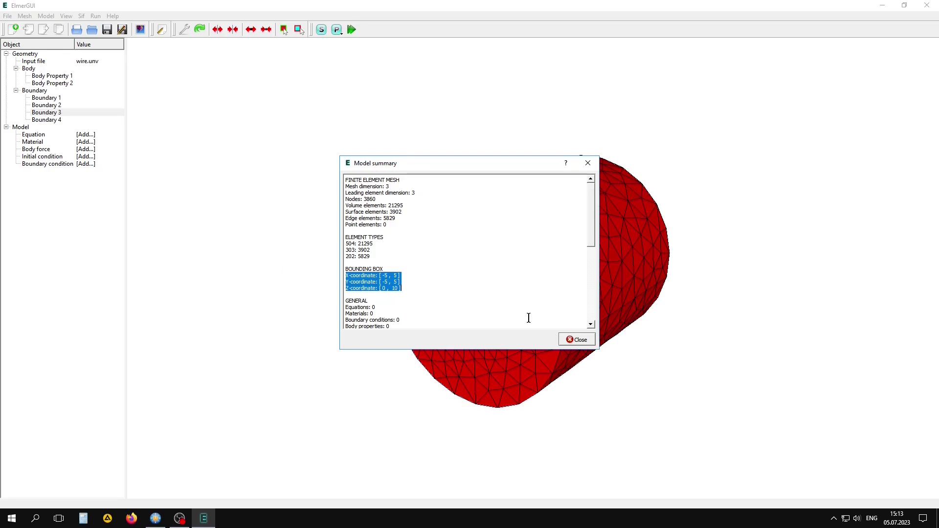
left_click(592, 343)
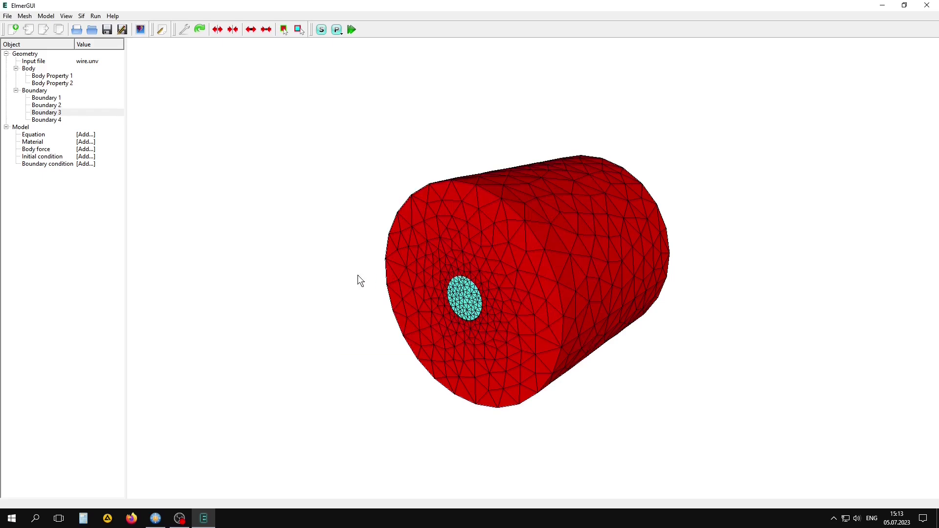
Step: In Simulation setup, apply Coordinate Scaling 0.001 and Angular Frequency 1e5
left_click(50, 16)
left_click(50, 25)
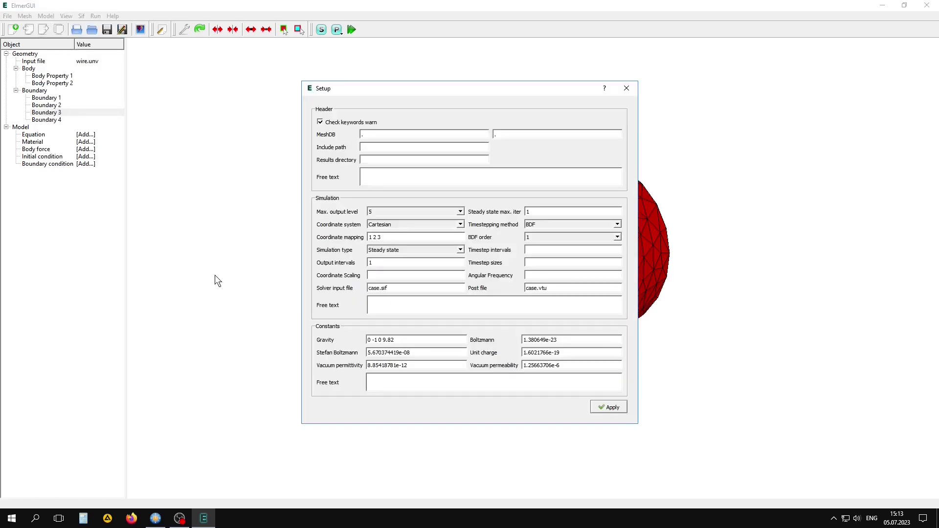
left_click(394, 277)
type("001")
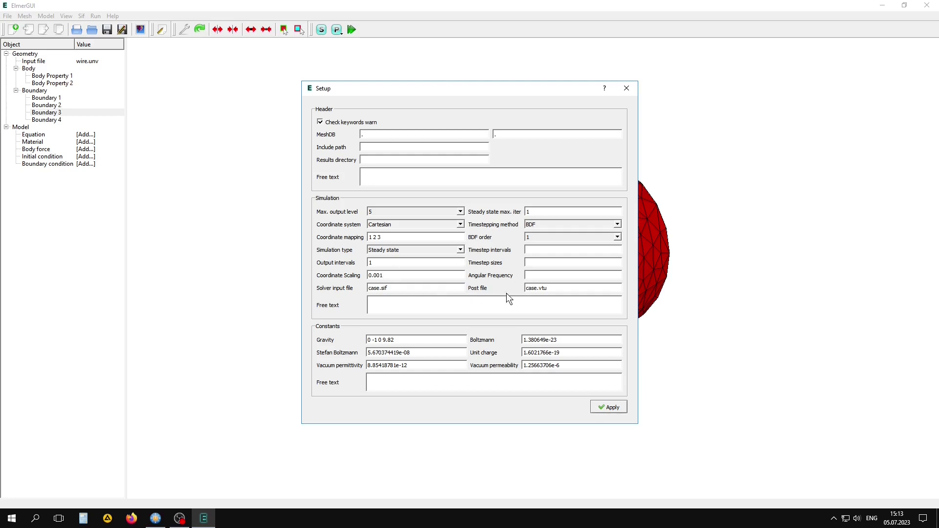
left_click(542, 275)
type("1e5")
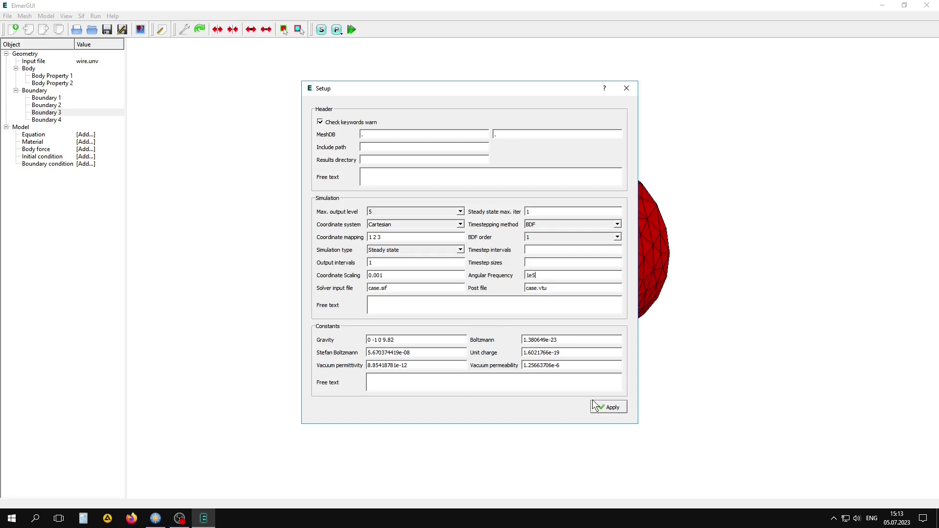
left_click(608, 407)
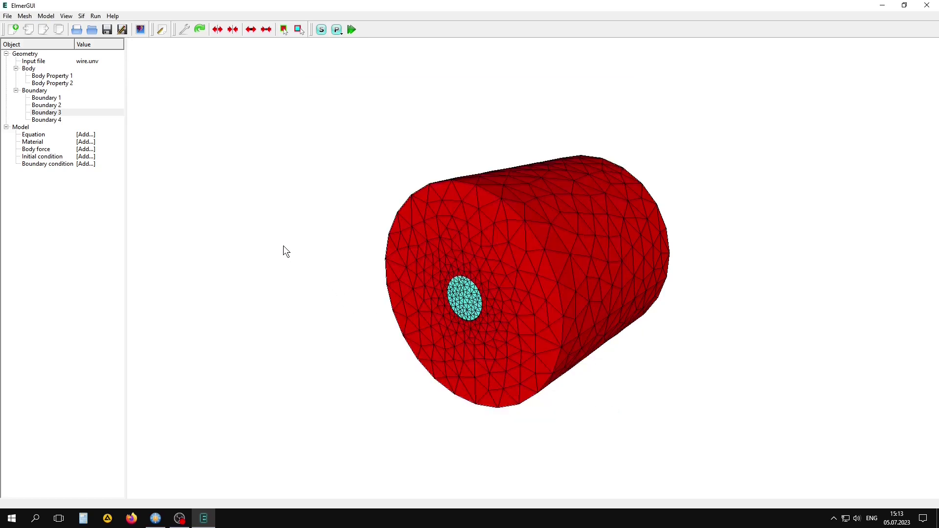
Step: Add Equation 2 and bring up the MgHarm solver's settings
left_click(50, 18)
mouse_move(59, 42)
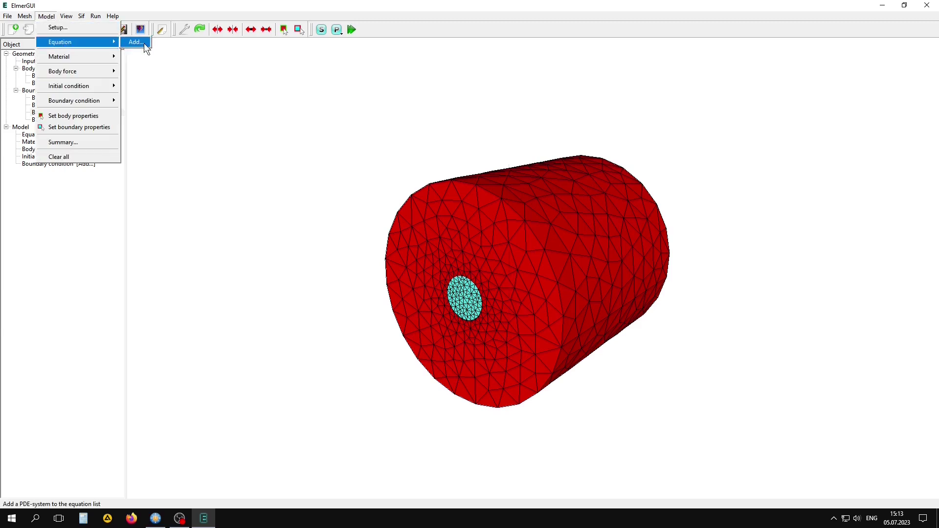
left_click(144, 43)
left_click_drag(511, 171, 807, 169)
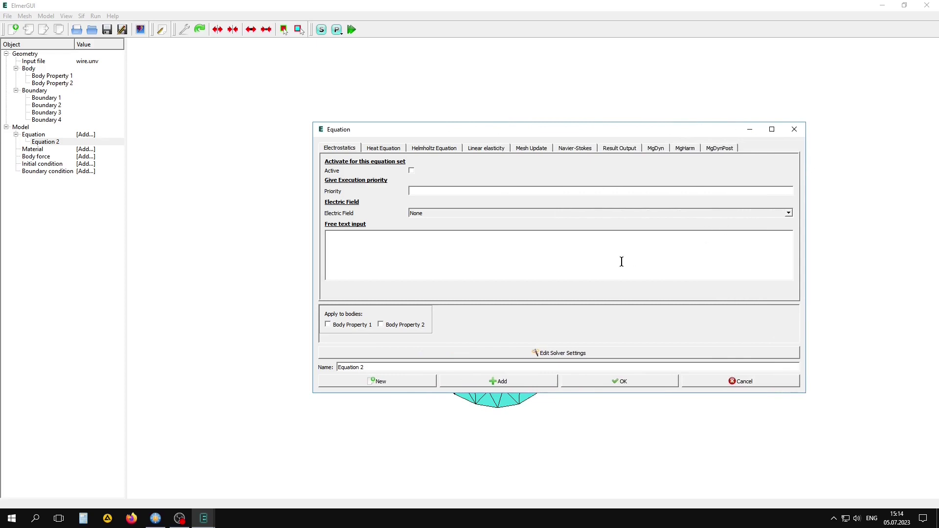
left_click(687, 149)
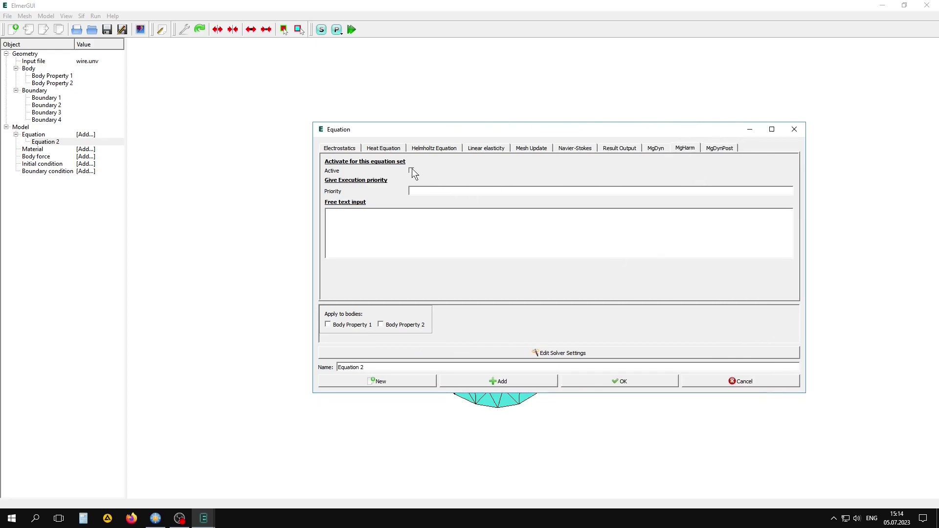
left_click(566, 354)
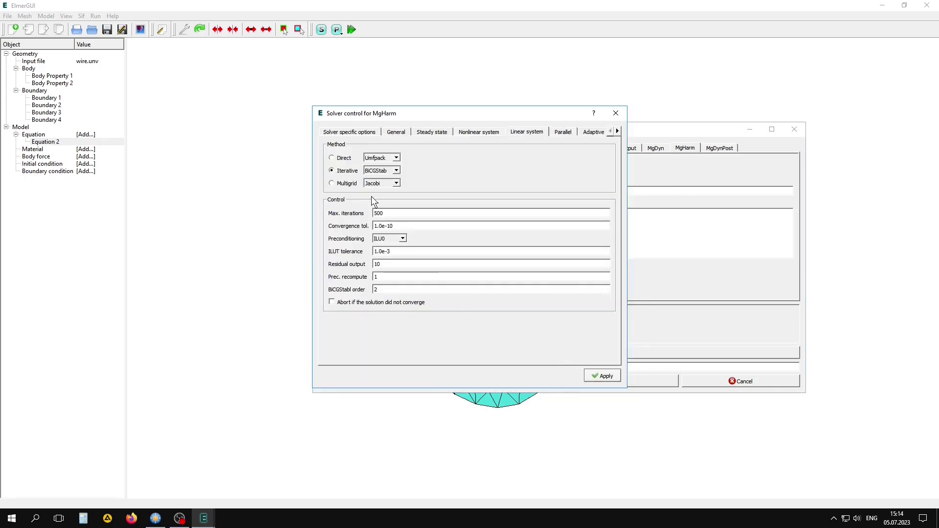
Step: Set MgHarm's iterative solver to BiCGStabl with no preconditioning and apply
left_click(396, 171)
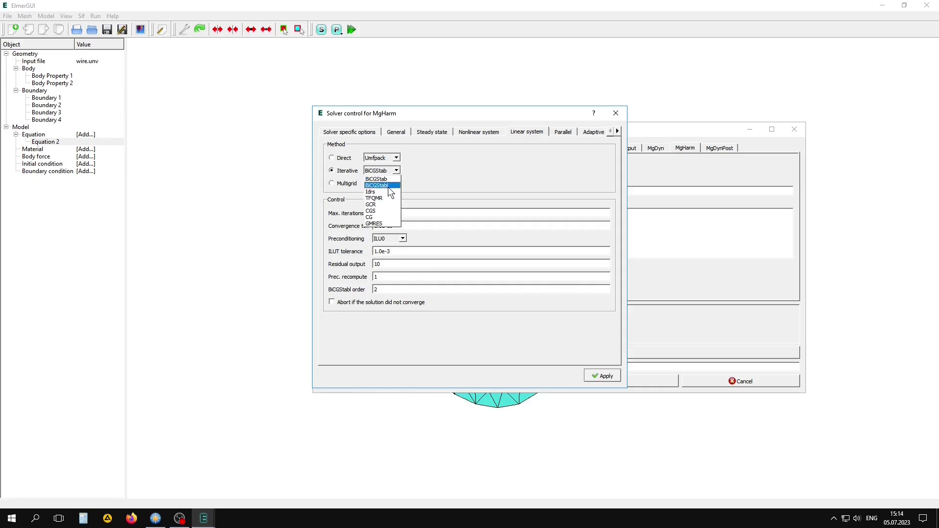
left_click(388, 186)
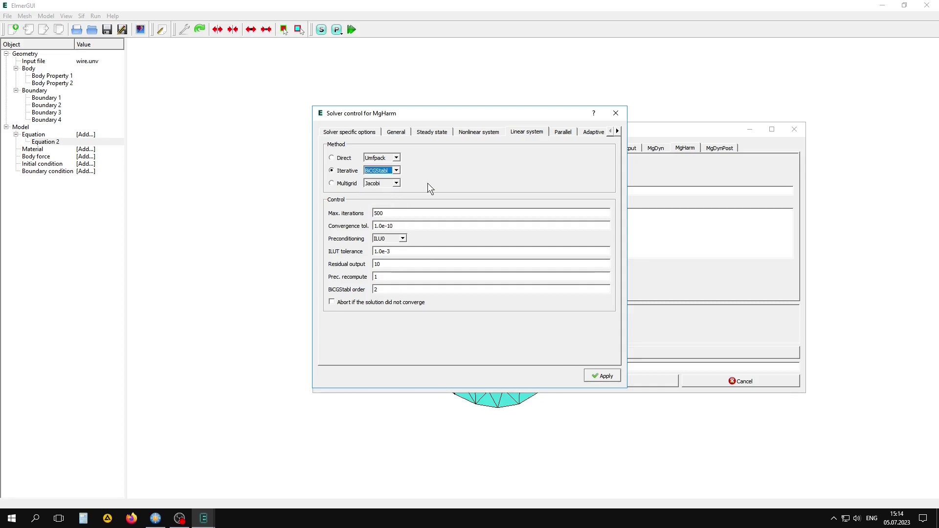
left_click(403, 239)
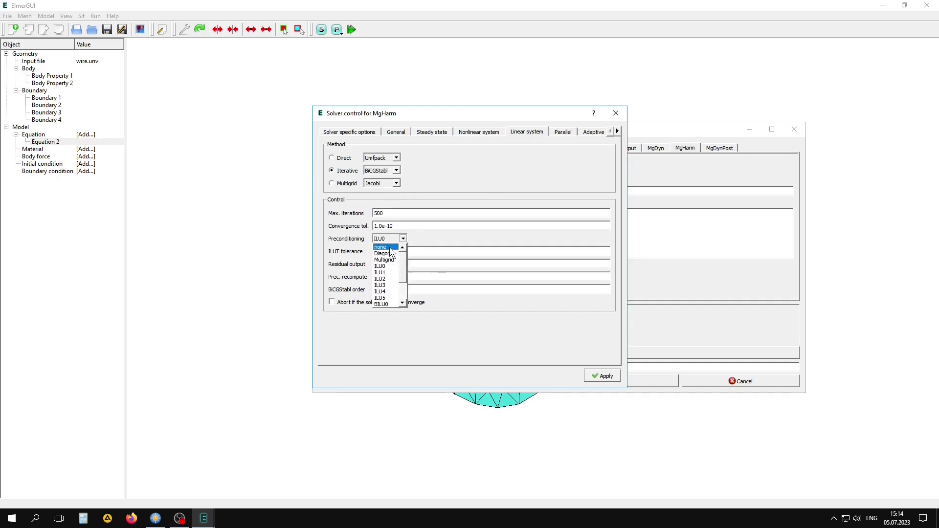
left_click(386, 248)
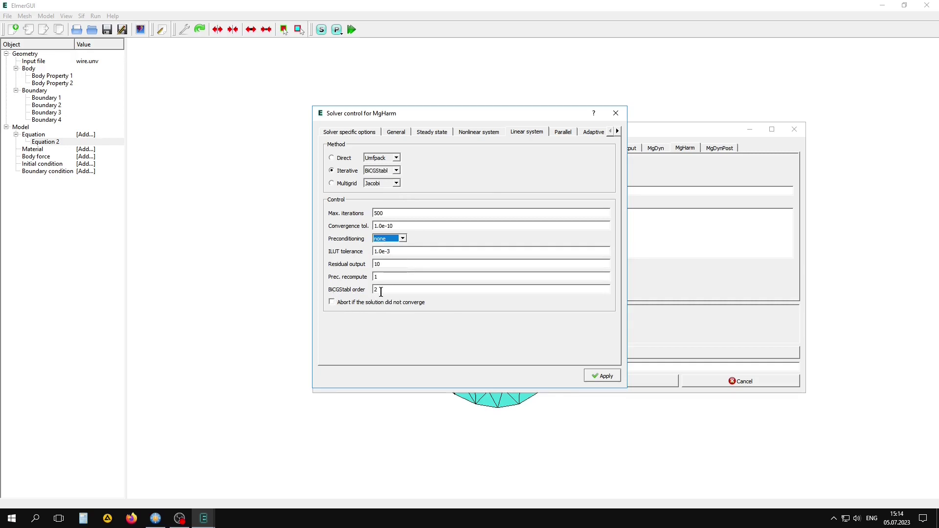
double_click(379, 290)
left_click(597, 378)
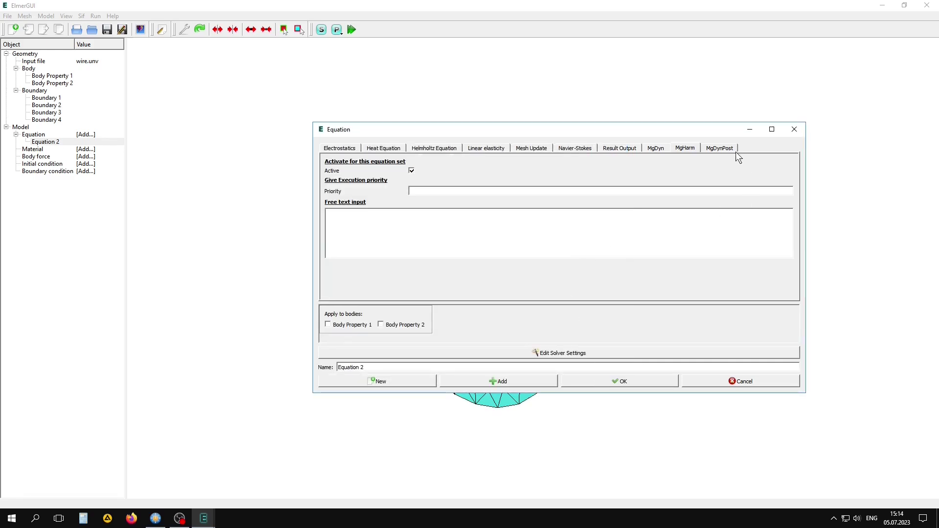
Step: Set the MgDynPost solver to execute only before saving
left_click(721, 154)
left_click(574, 352)
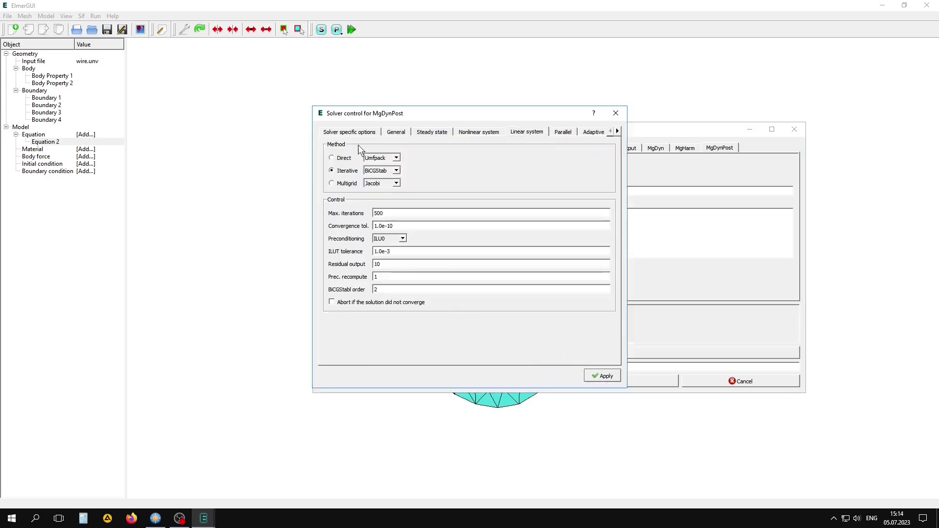
left_click(339, 133)
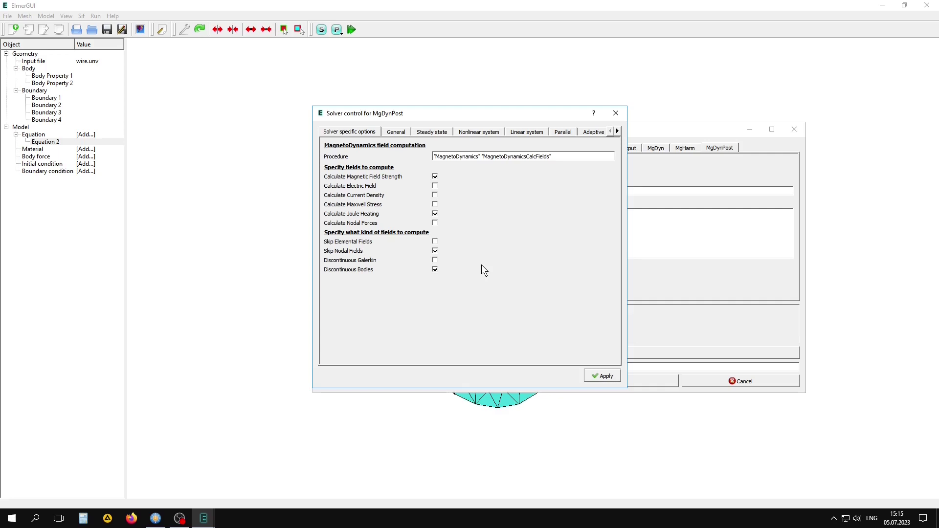
left_click(397, 135)
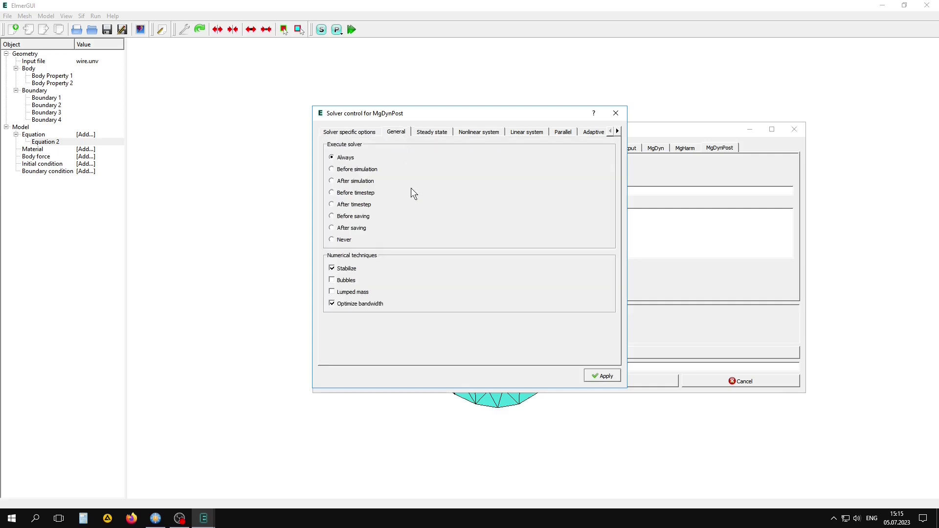
left_click(331, 217)
left_click(602, 375)
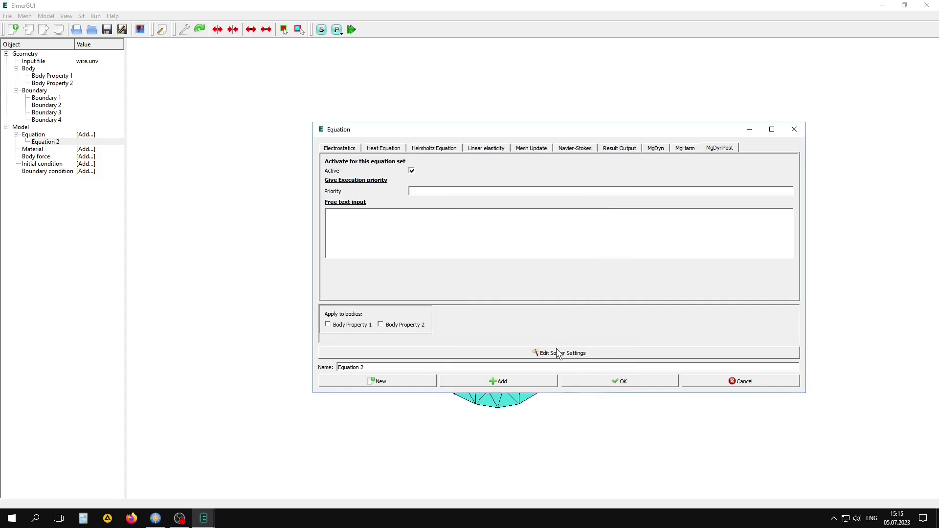
Step: Assign Equation 2 to Body Properties 1 and 2, then add a new material
left_click(328, 325)
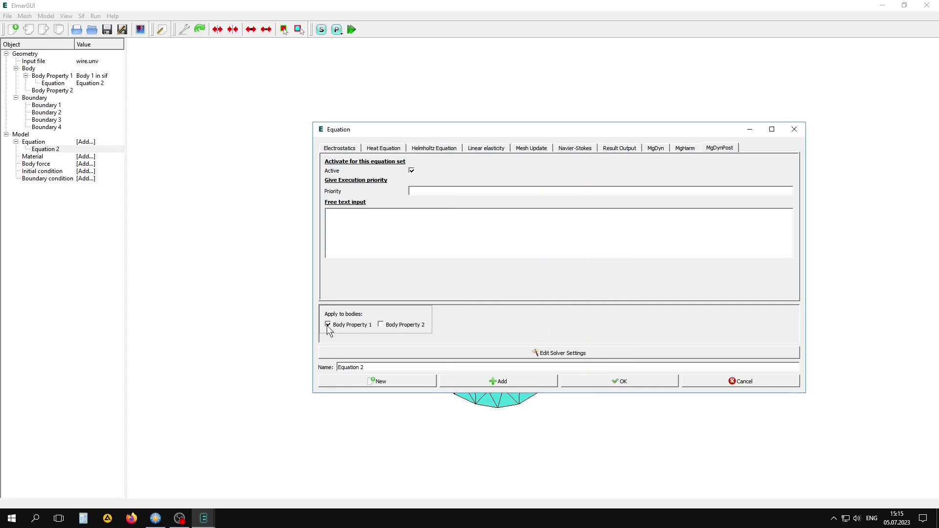
left_click(381, 325)
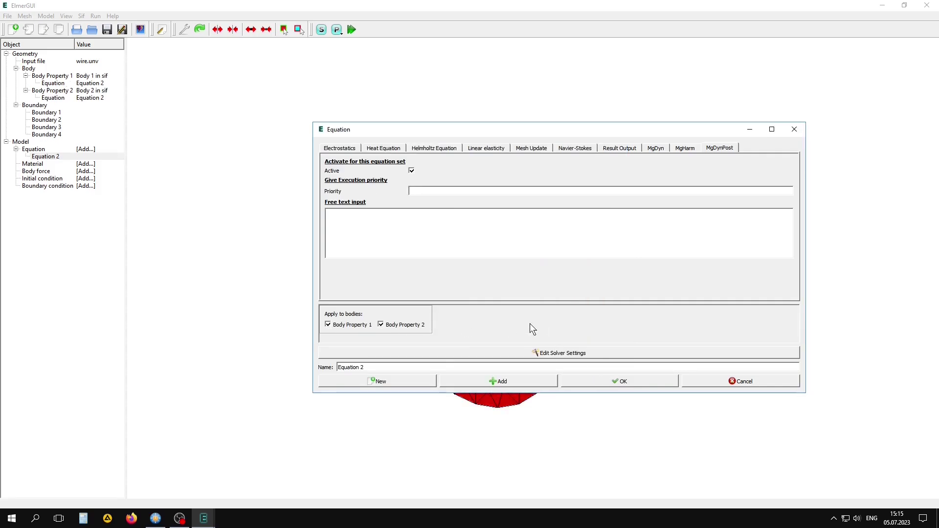
left_click(481, 380)
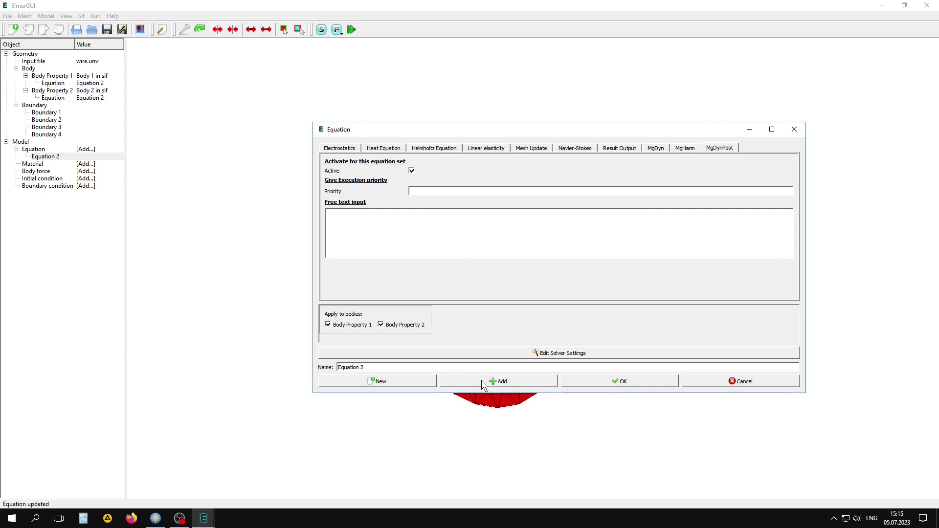
left_click(615, 378)
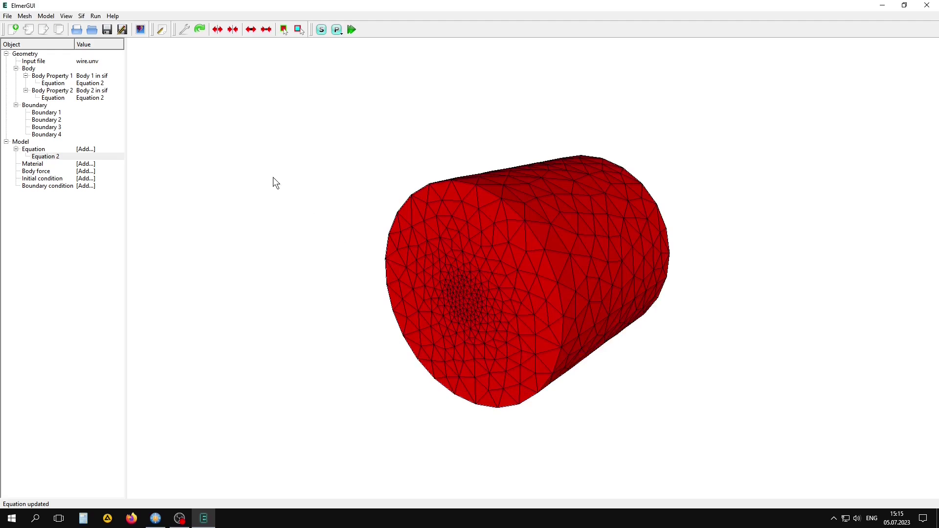
left_click(46, 16)
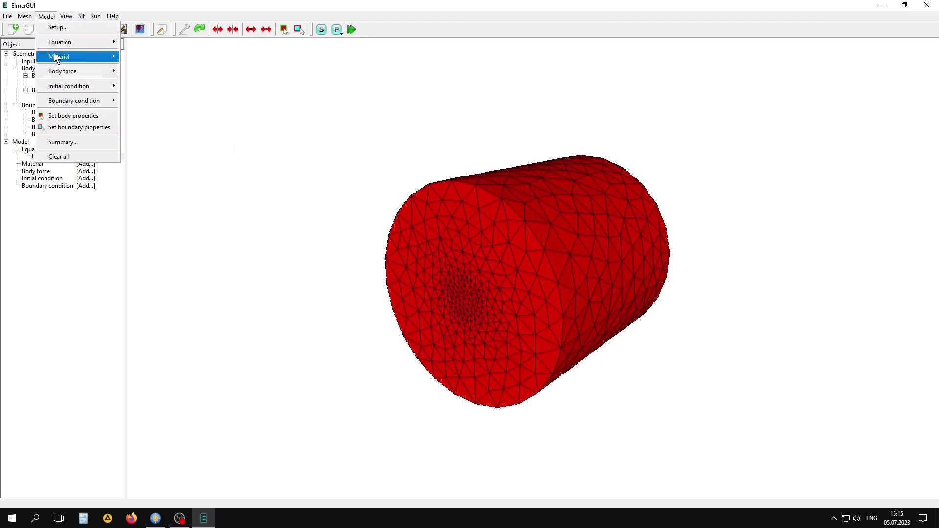
mouse_move(59, 57)
left_click(144, 59)
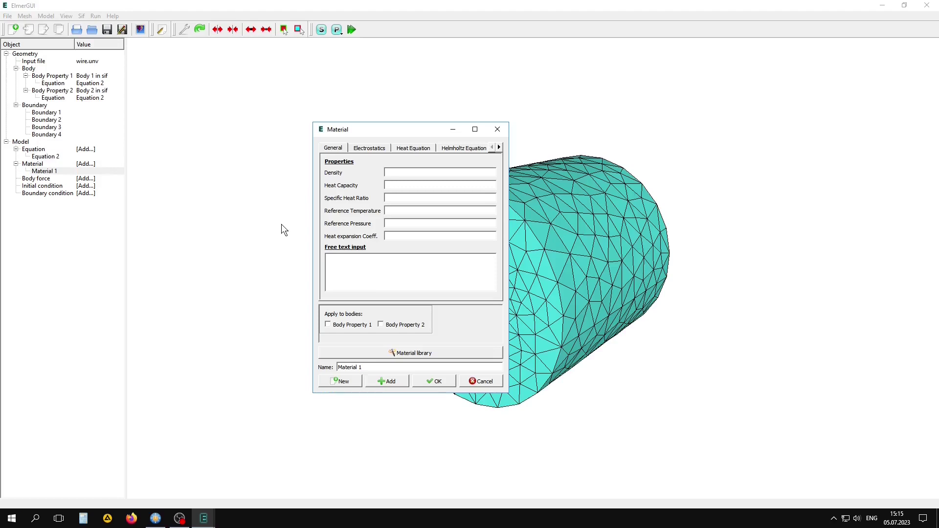
Step: Load Copper (generic) from the material library and assign it to Body Property 1
left_click(425, 354)
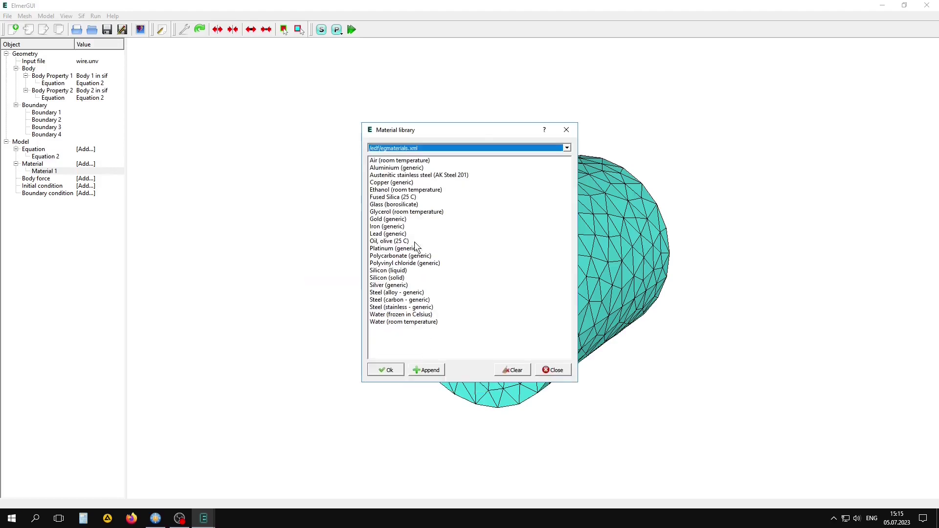
left_click(377, 184)
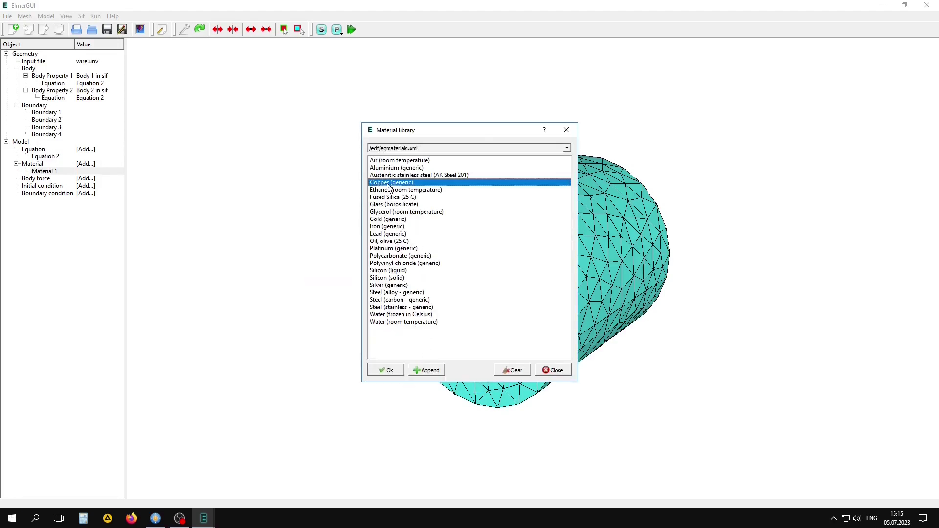
left_click(383, 372)
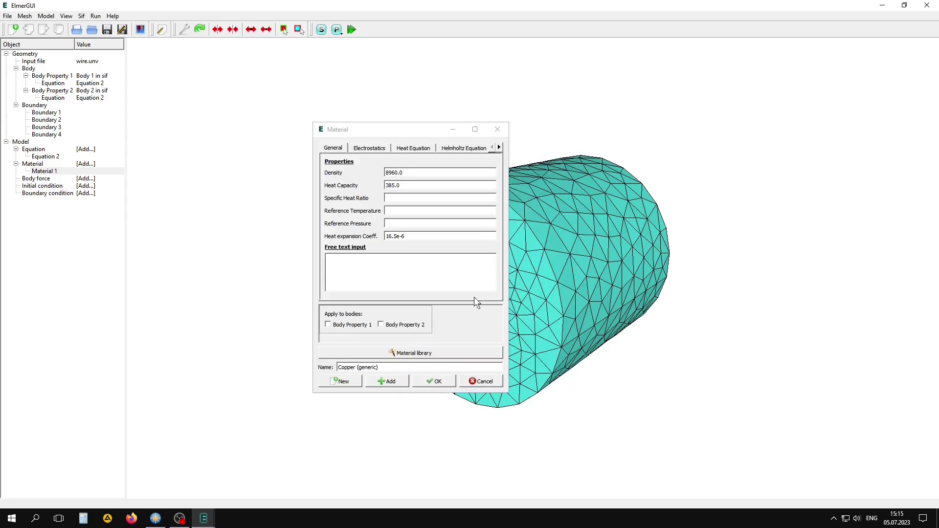
left_click_drag(509, 254, 841, 253)
left_click(674, 148)
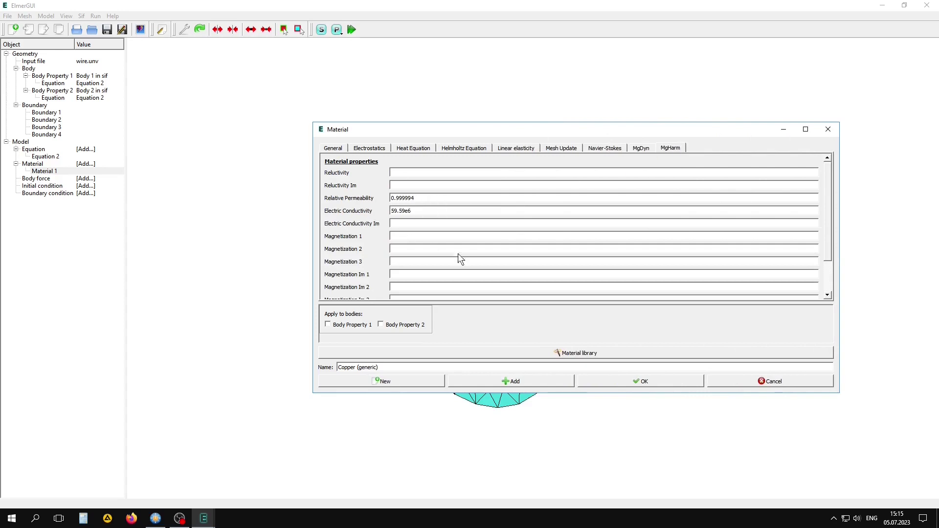
left_click_drag(500, 130, 479, 9)
left_click(307, 203)
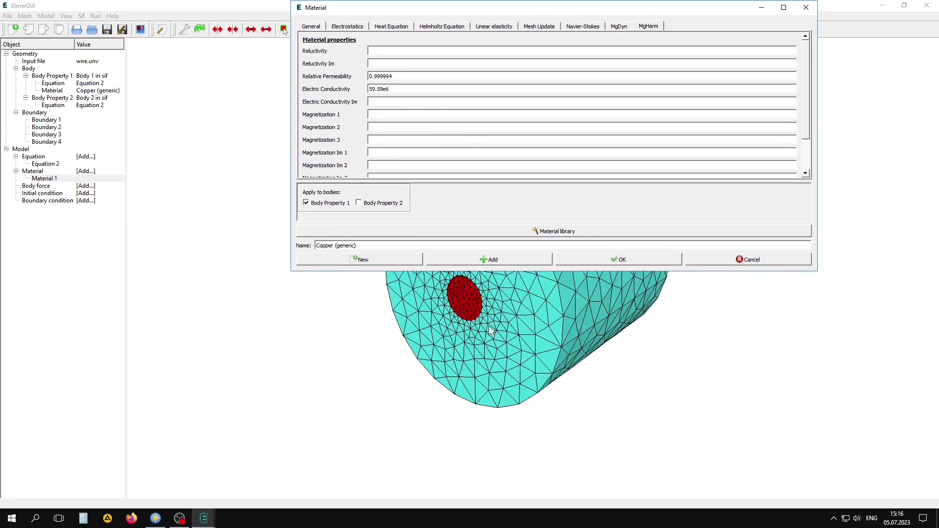
left_click(510, 260)
left_click(625, 260)
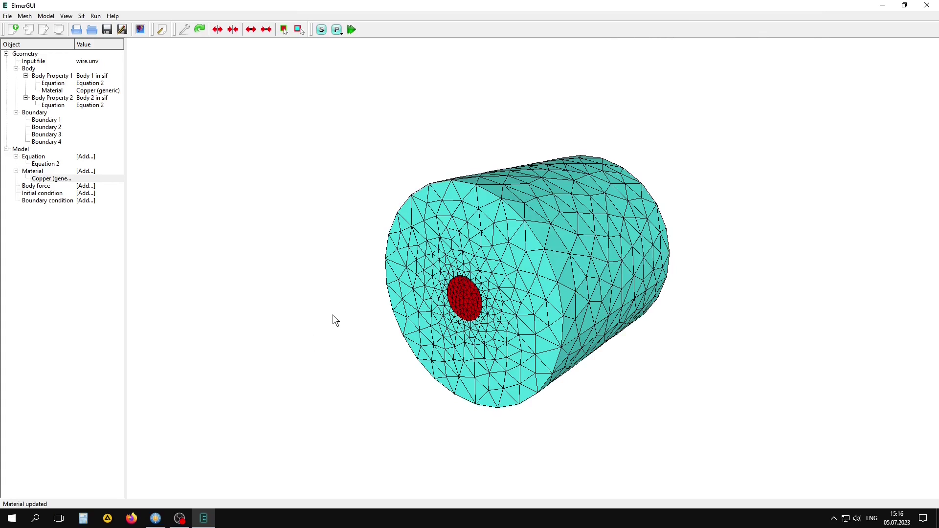
left_click(46, 16)
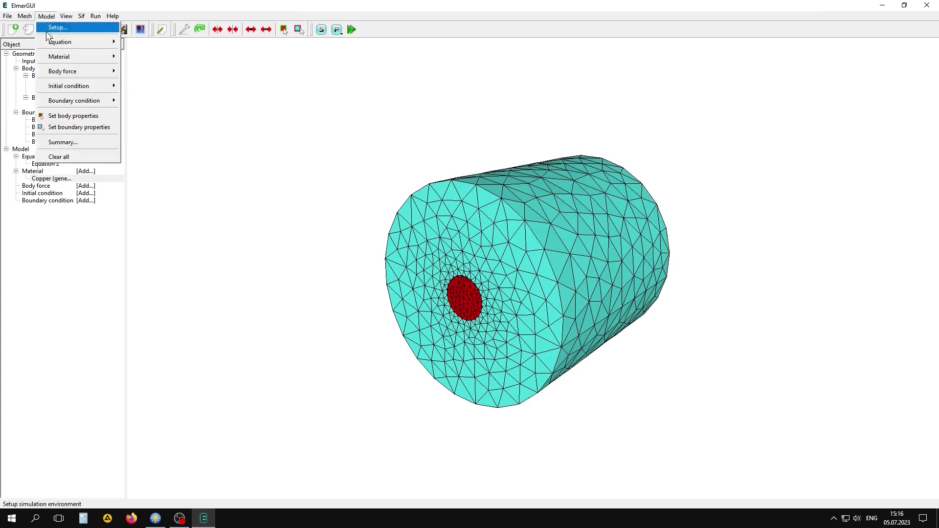
Step: Add Air (room temperature) from the material library and assign it to Body Property 2
mouse_move(59, 57)
left_click(135, 57)
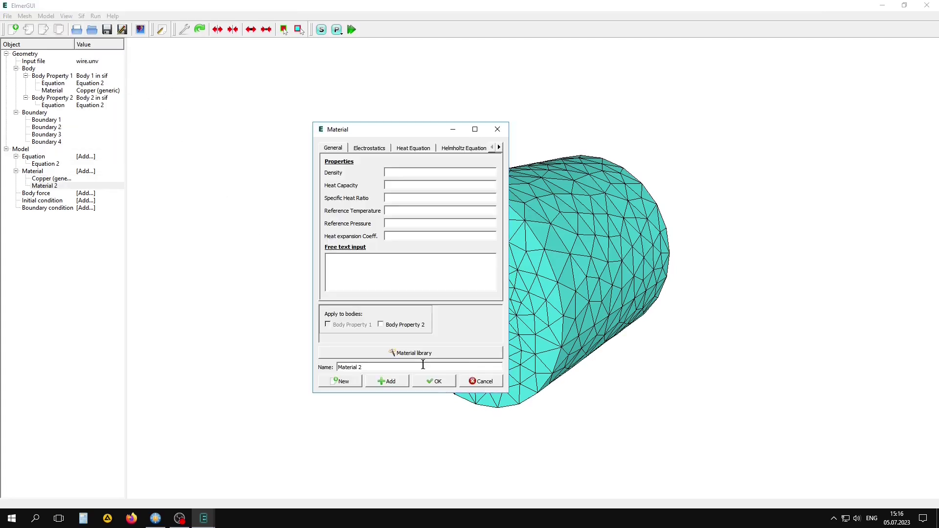
left_click(455, 356)
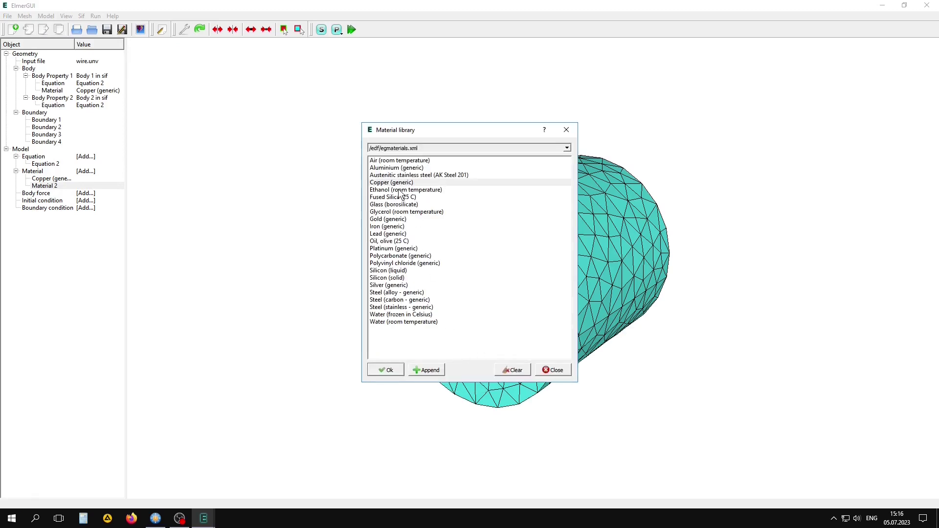
left_click(372, 162)
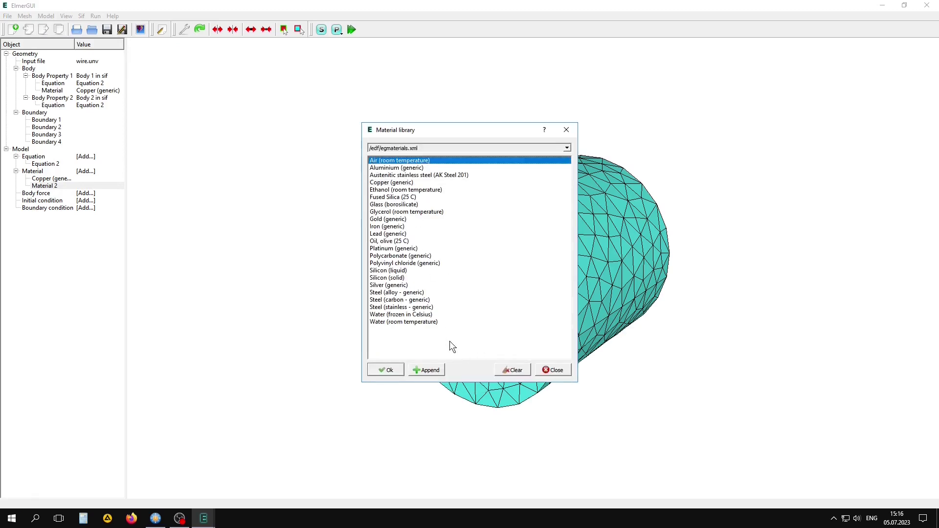
left_click(377, 371)
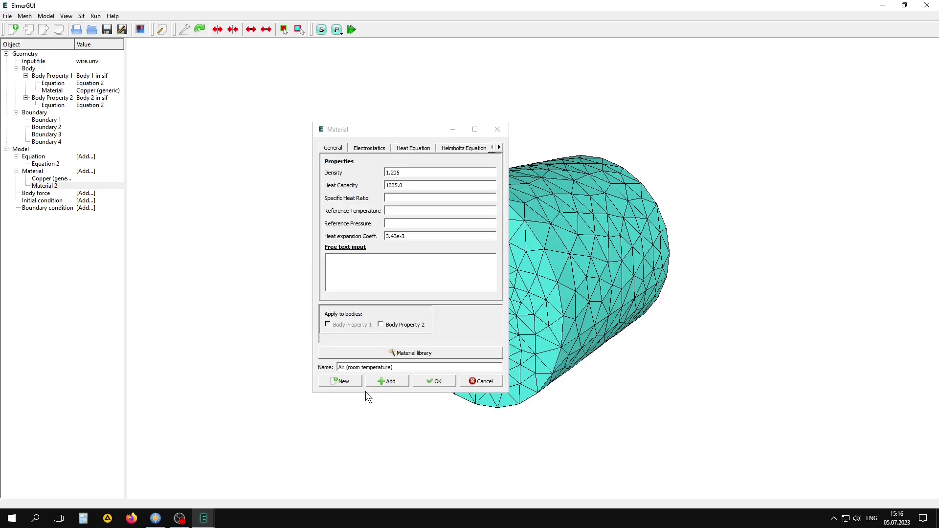
left_click_drag(418, 131, 297, 83)
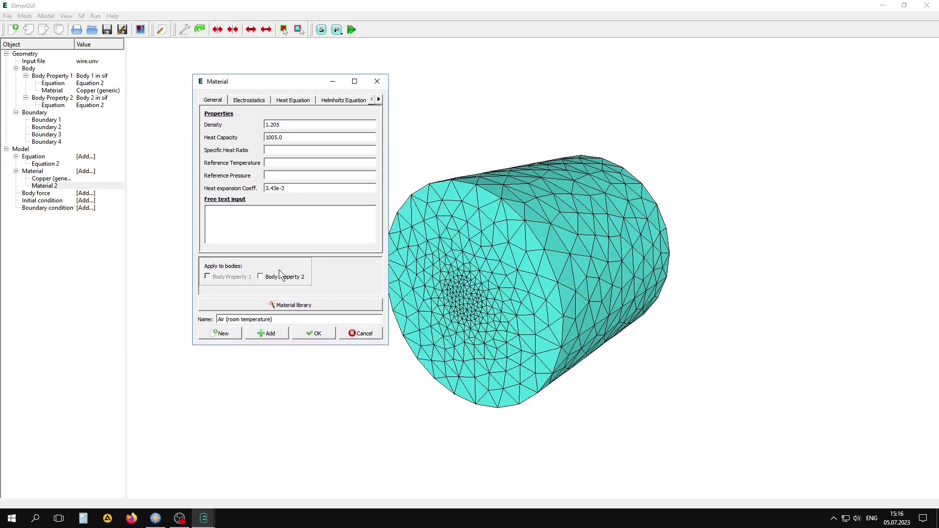
left_click(261, 277)
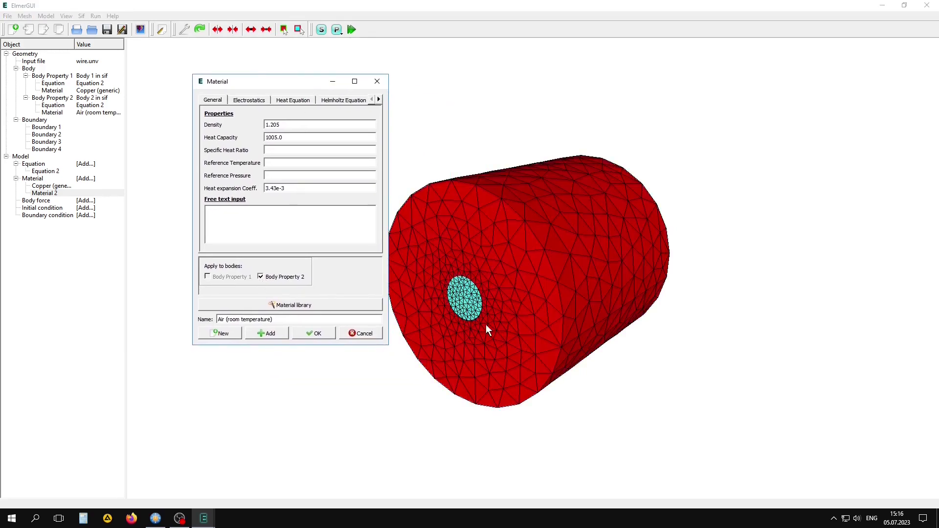
left_click(261, 334)
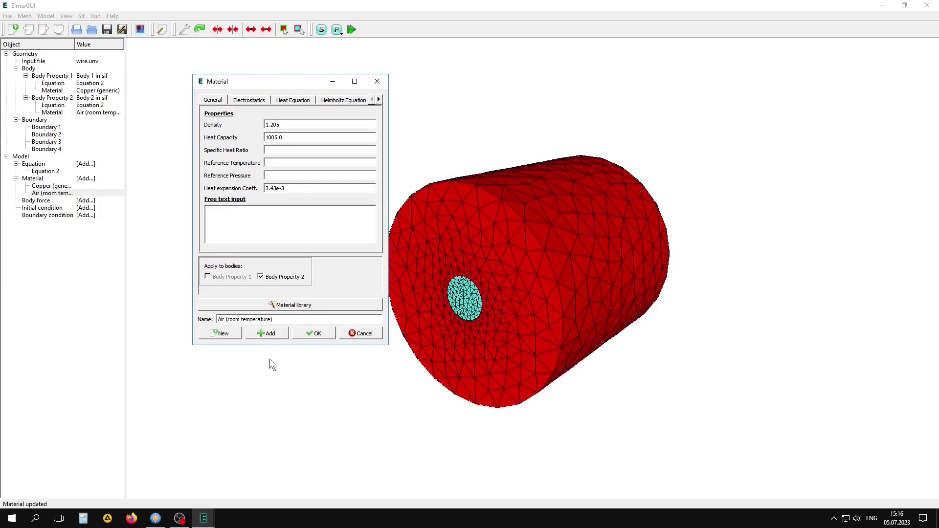
left_click(319, 334)
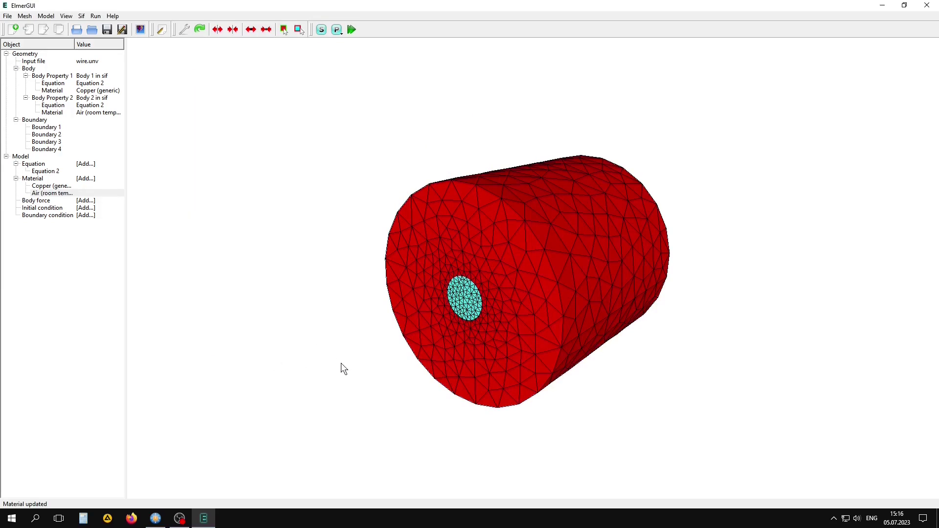
left_click(46, 15)
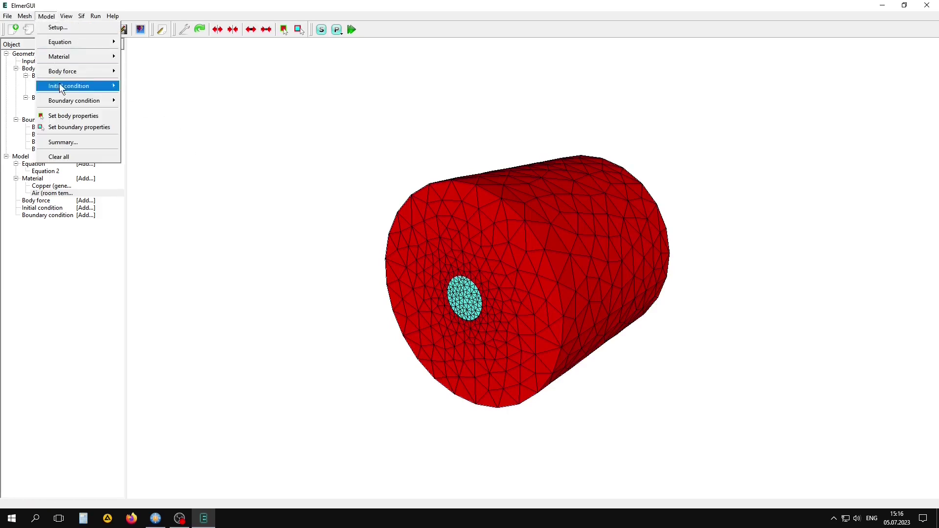
mouse_move(74, 100)
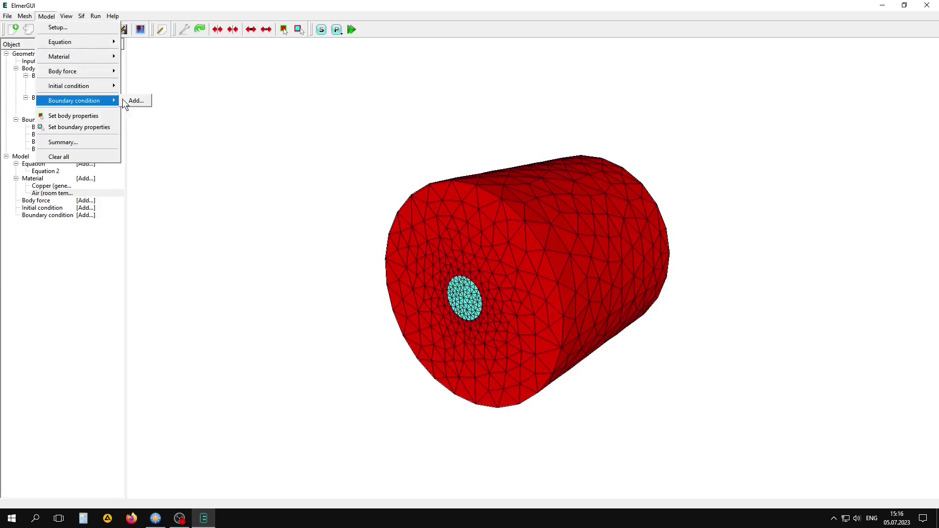
Step: Add a boundary condition with MgHarm AV re {e} 1, AV re {e} 2 and AV im {e} set to 0
left_click(134, 100)
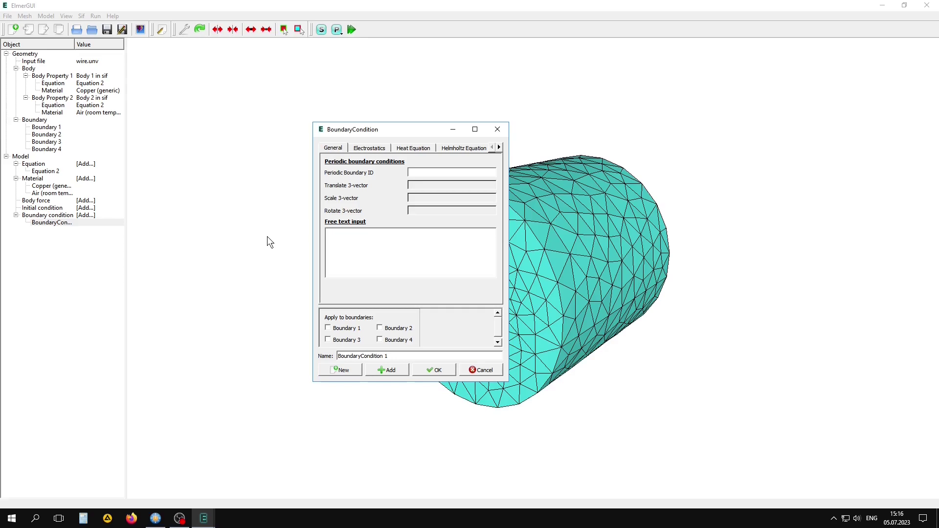
left_click_drag(509, 230, 761, 227)
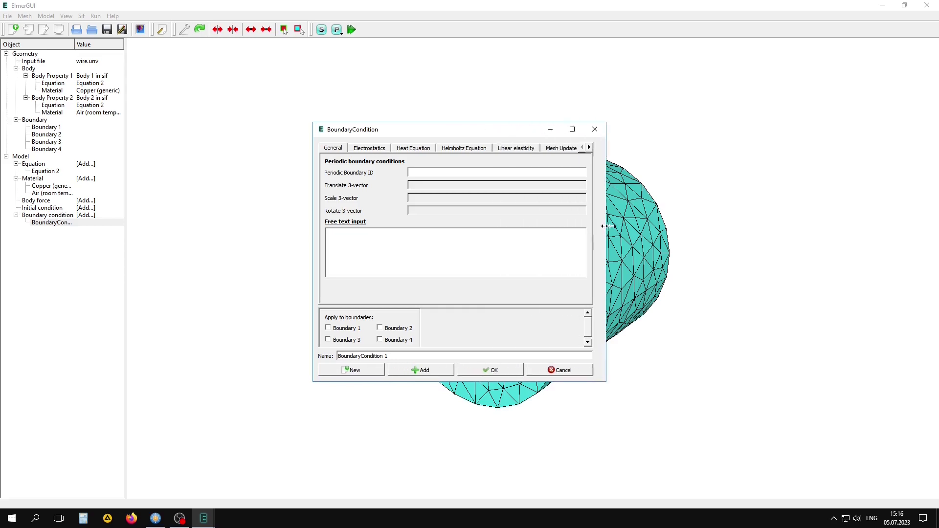
left_click_drag(570, 134, 511, 107)
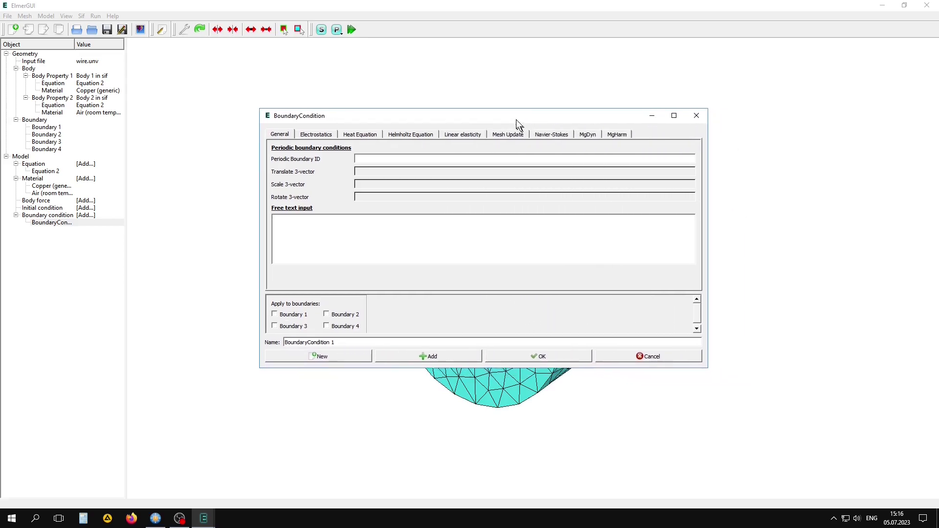
left_click(616, 123)
type("0.01")
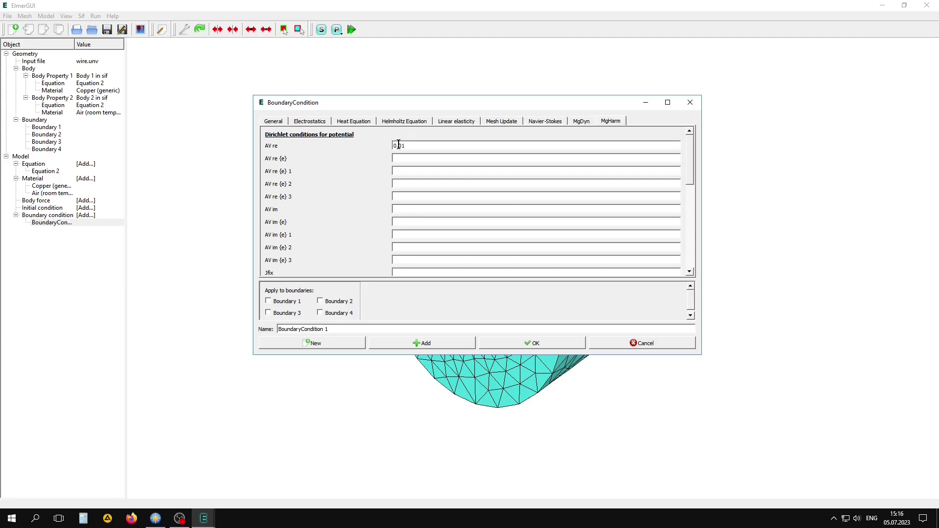
left_click(397, 169)
type("0")
left_click(395, 184)
type("0")
left_click(397, 234)
type("0")
Step: Name the boundary condition 'voltage' and add it to the model
left_click_drag(348, 329, 274, 329)
type("vol")
type("t")
type("age")
left_click(416, 345)
left_click(556, 344)
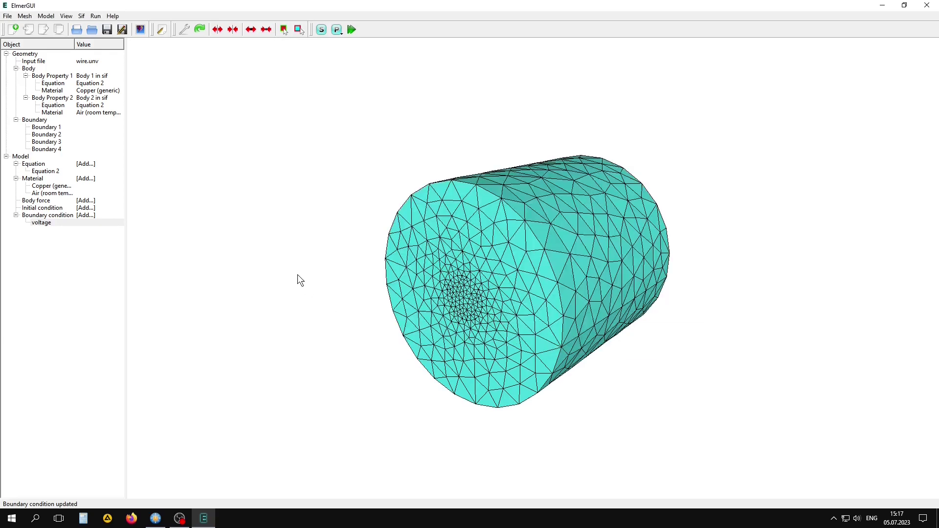
Step: Add another boundary condition with its MgHarm AV potential components set to 0
left_click(47, 16)
mouse_move(74, 101)
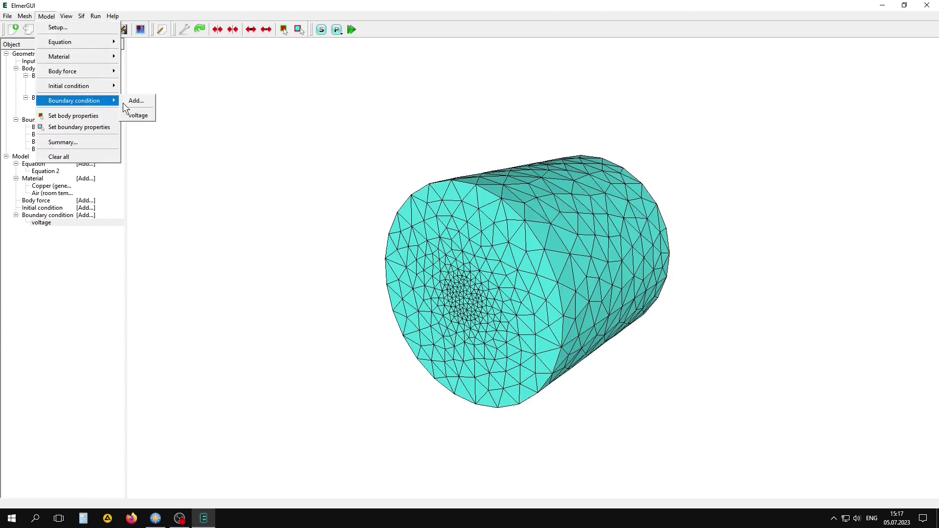
left_click(137, 101)
left_click_drag(512, 235, 796, 240)
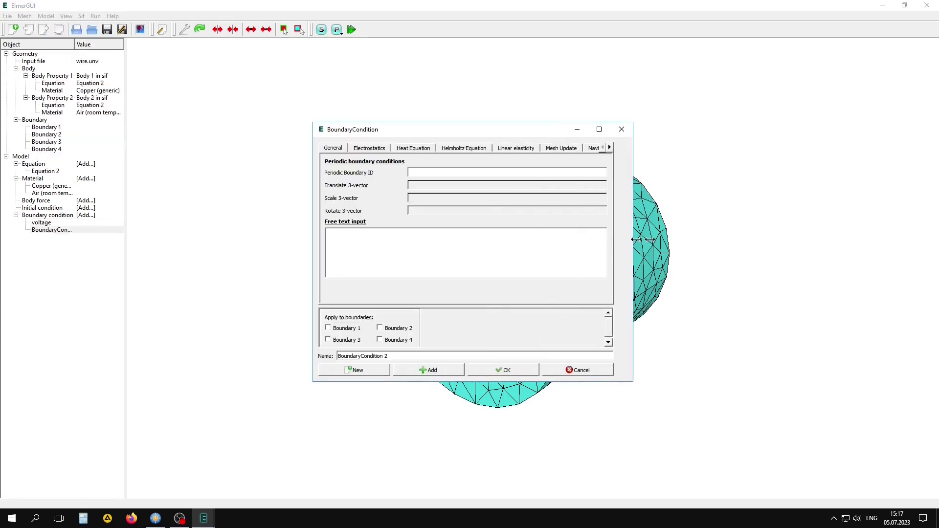
left_click(669, 148)
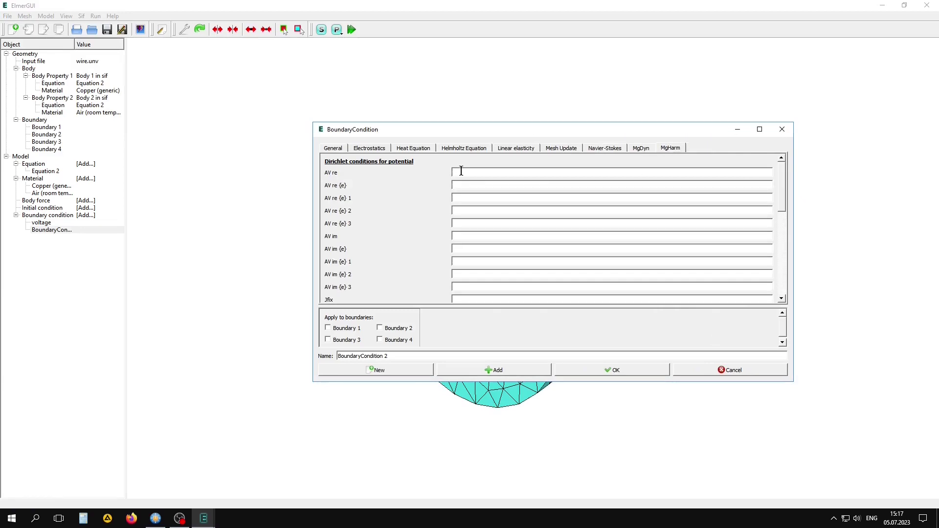
type("0")
type("00")
type("0")
type("0")
Step: Name it 'ground' and save it to the model
triple_click(381, 356)
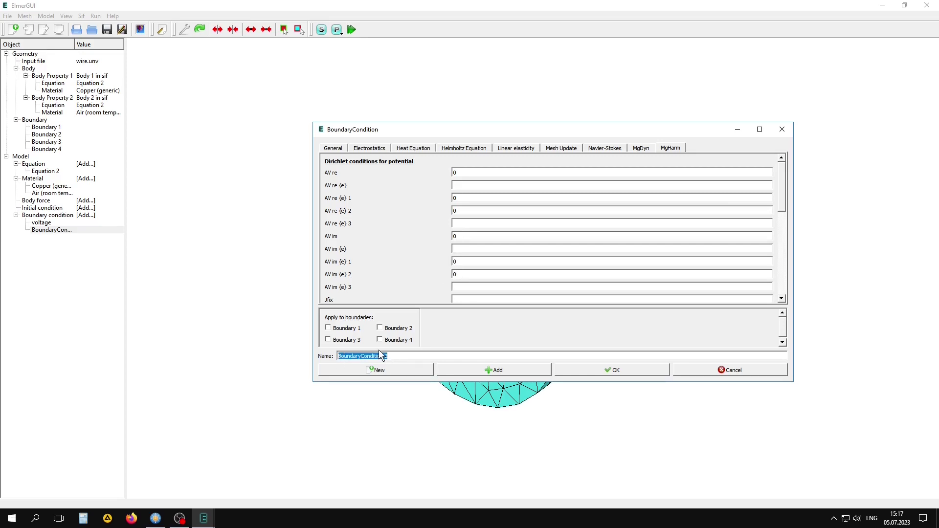
type("grou")
type("nd")
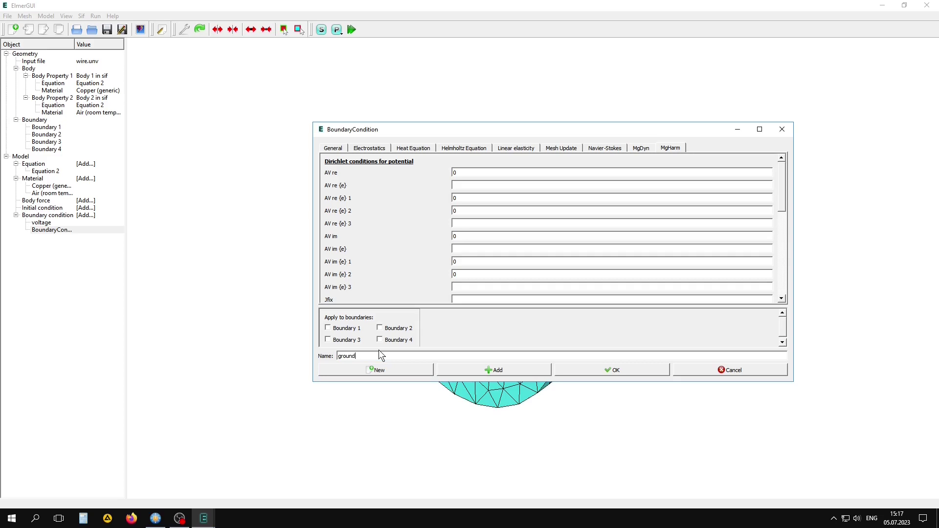
left_click(483, 371)
left_click(602, 371)
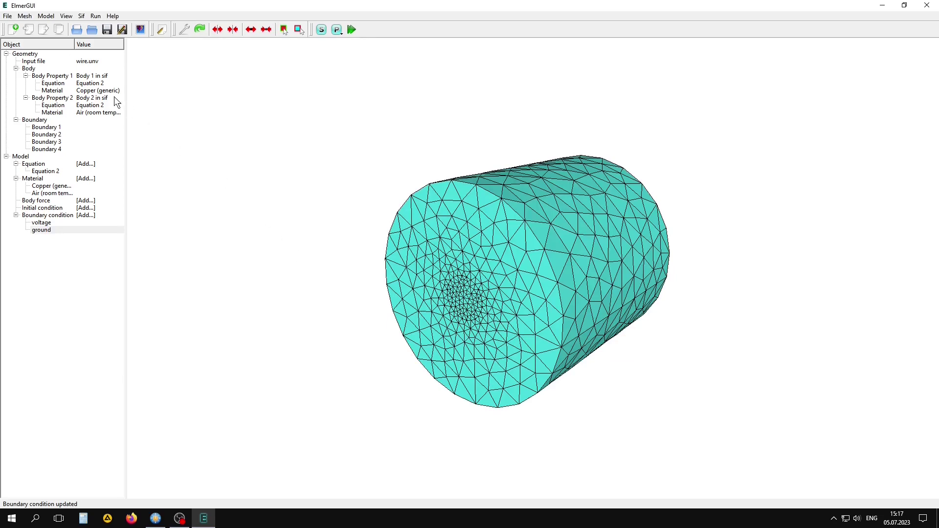
Step: Add a boundary condition with AV re {e} 1/2 and AV im {e} 1/2 all set to 0
left_click(46, 16)
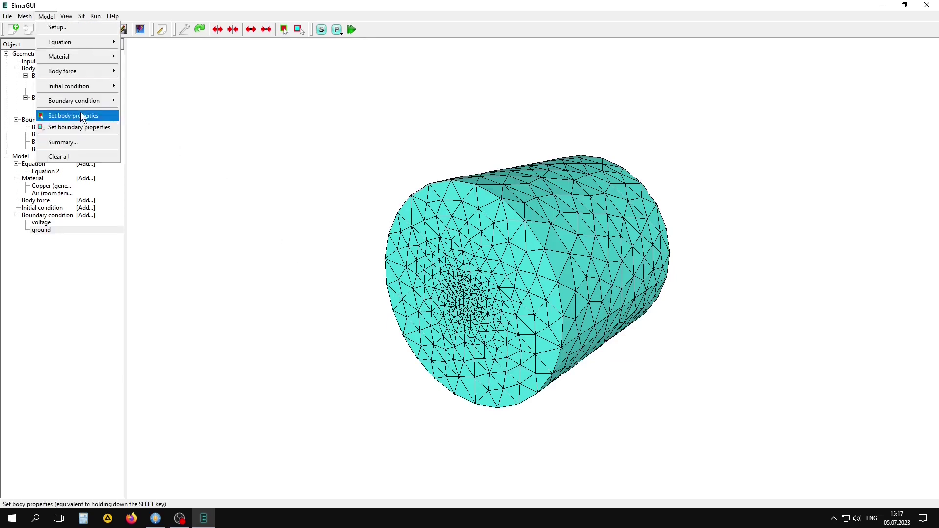
mouse_move(74, 101)
left_click(137, 101)
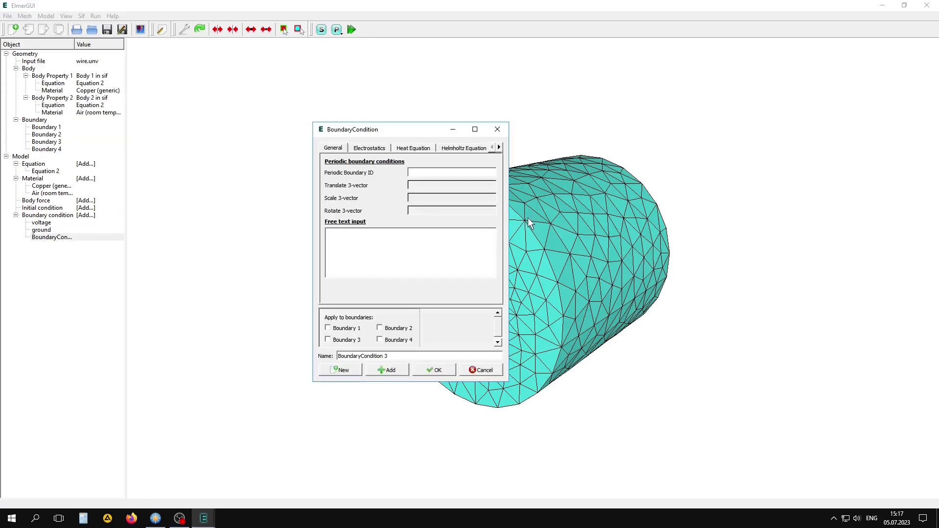
mouse_move(509, 215)
left_mouse_down()
mouse_move(757, 205)
mouse_move(791, 214)
left_mouse_up()
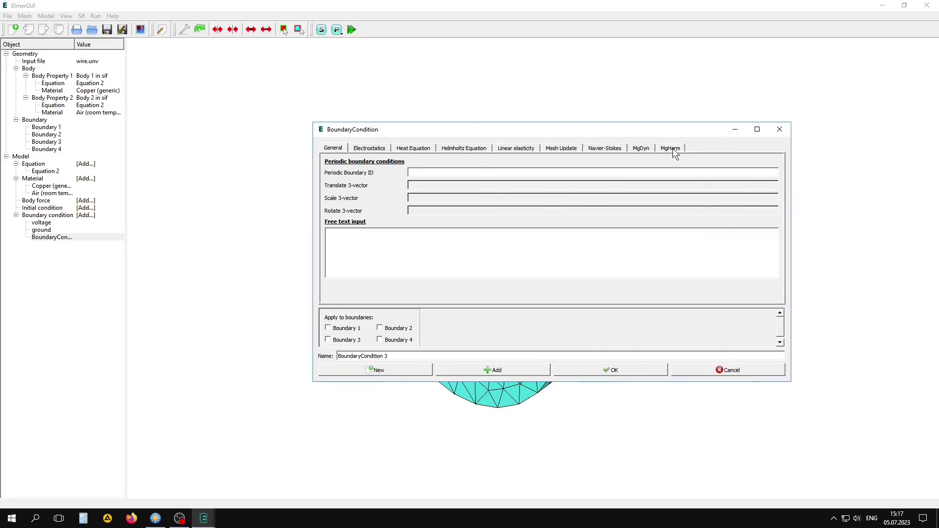
left_click(672, 148)
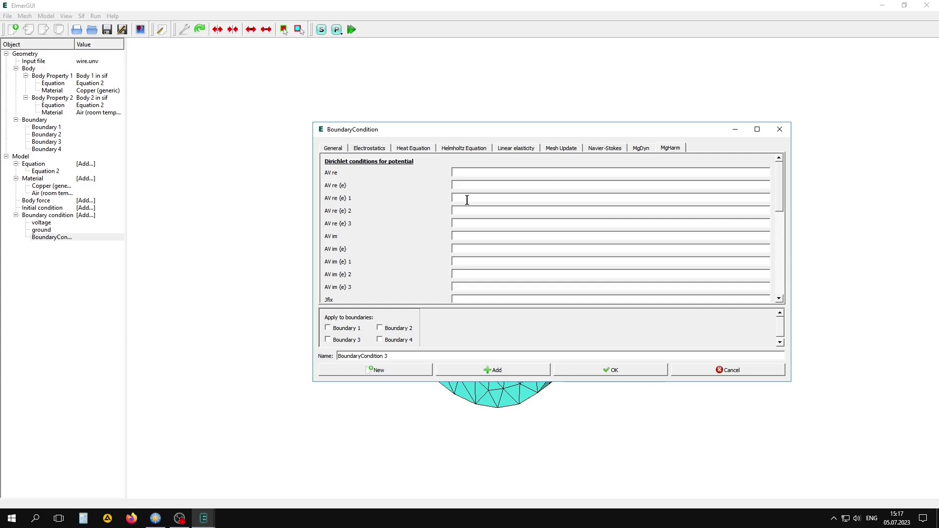
type("0")
left_click(455, 211)
type("0")
left_click(460, 263)
type("0")
left_click(457, 274)
type("0")
Step: Name the condition 'AxialField' and save it to the model
triple_click(386, 357)
type("Ax")
type("ial")
type("Fi")
type("eld")
left_click(509, 368)
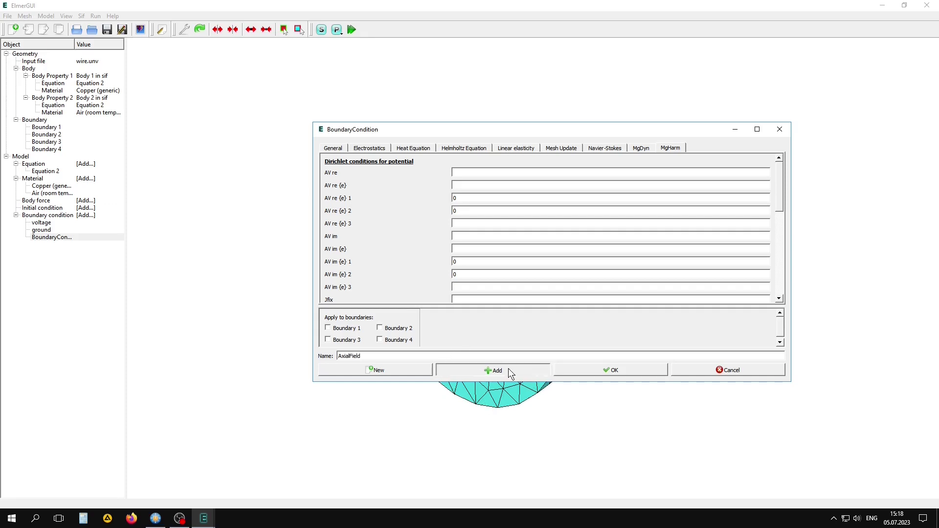
left_click(608, 370)
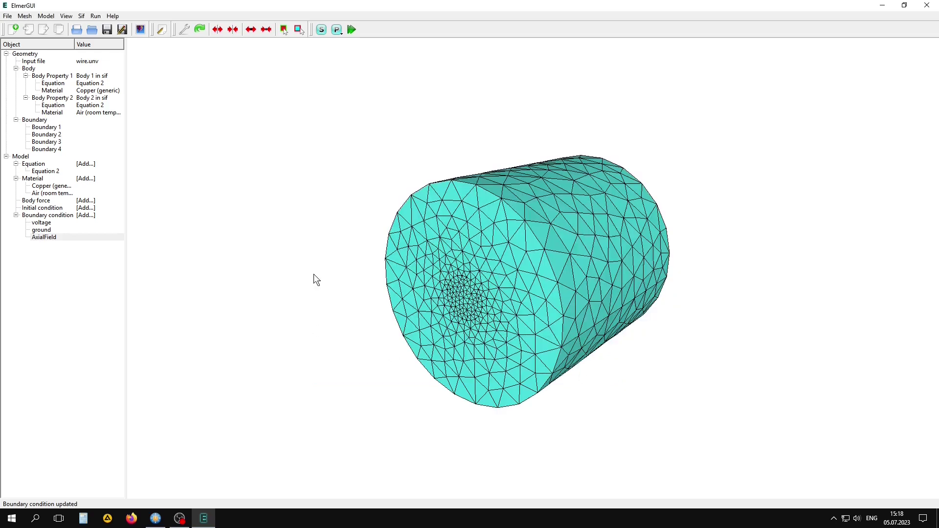
Step: Assign the voltage boundary condition to the wire's end face (boundary 1)
left_click(299, 30)
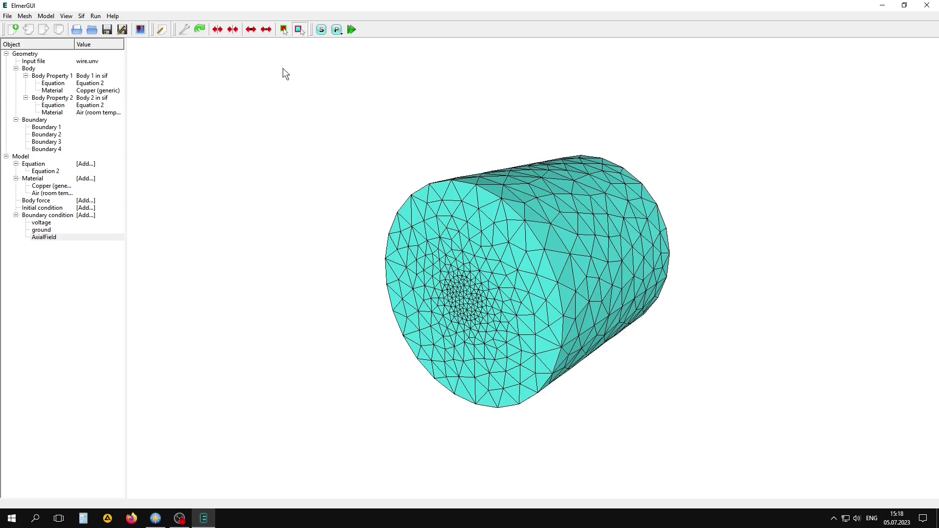
double_click(461, 305)
left_click(506, 249)
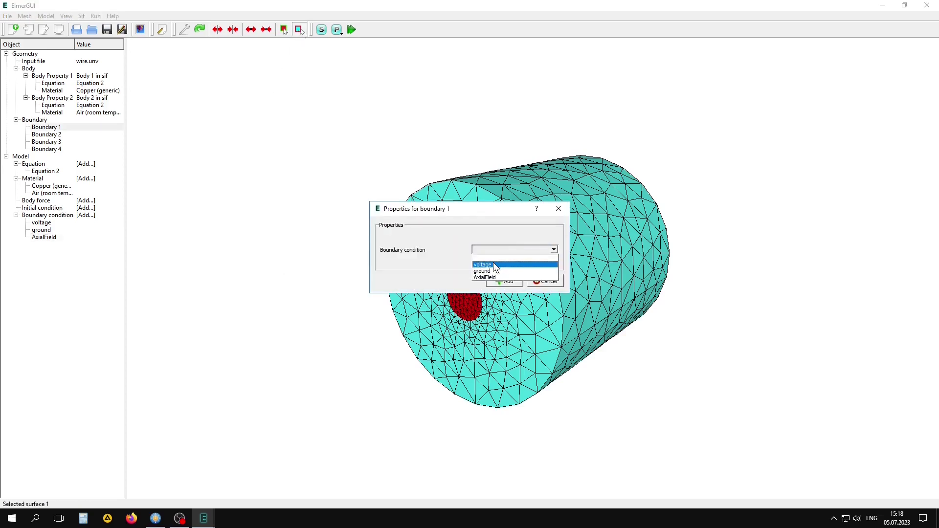
left_click(493, 263)
left_click(504, 281)
Step: Assign ground to the wire's opposite end face (boundary 2)
left_click_drag(505, 289, 368, 333)
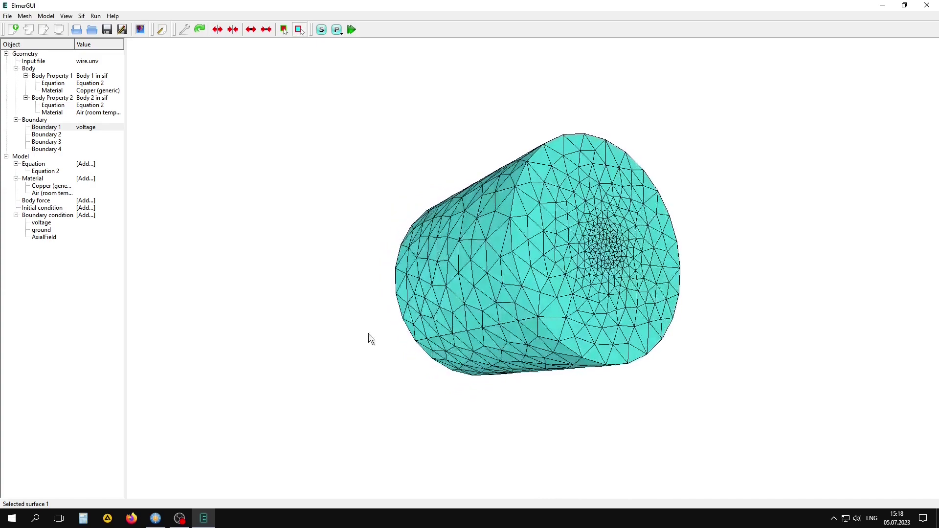
double_click(610, 241)
left_click(507, 248)
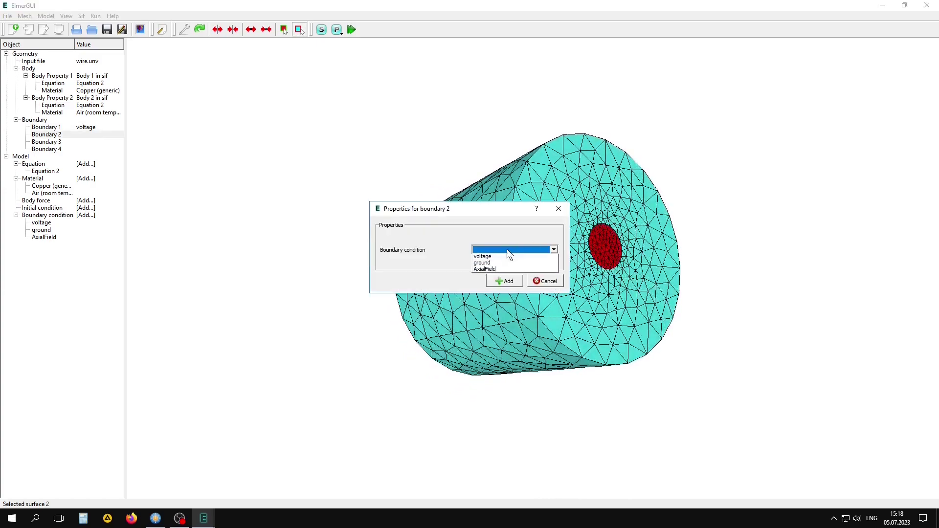
left_click(484, 273)
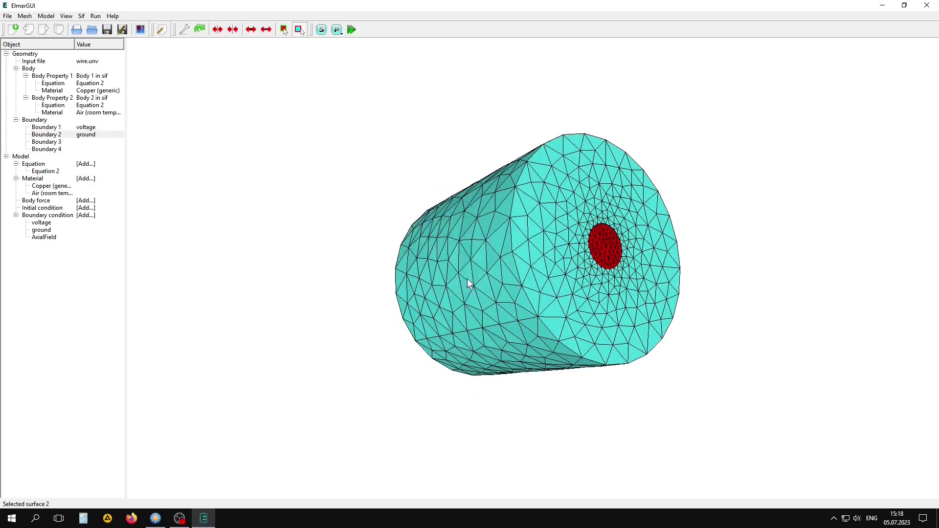
Step: Assign AxialField to the outer air surface (boundary 3)
left_click_drag(470, 283, 522, 311)
double_click(511, 228)
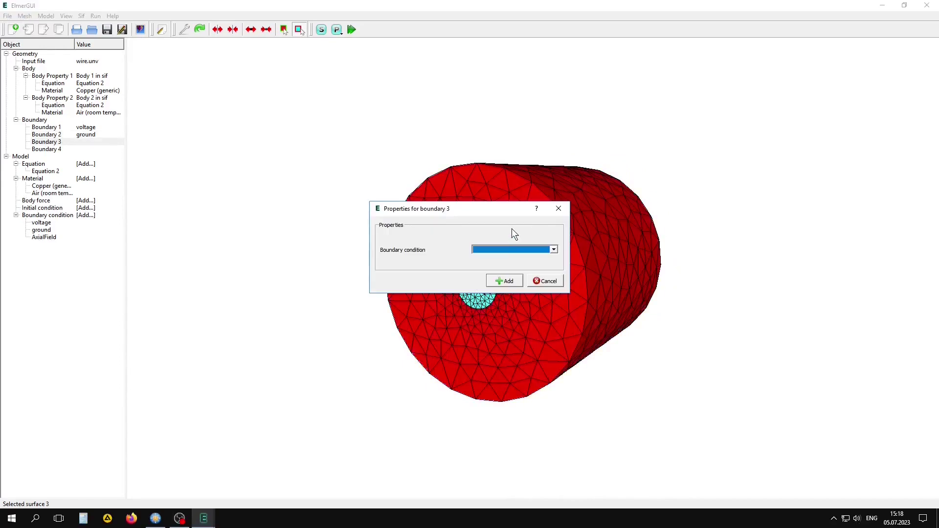
left_click(502, 250)
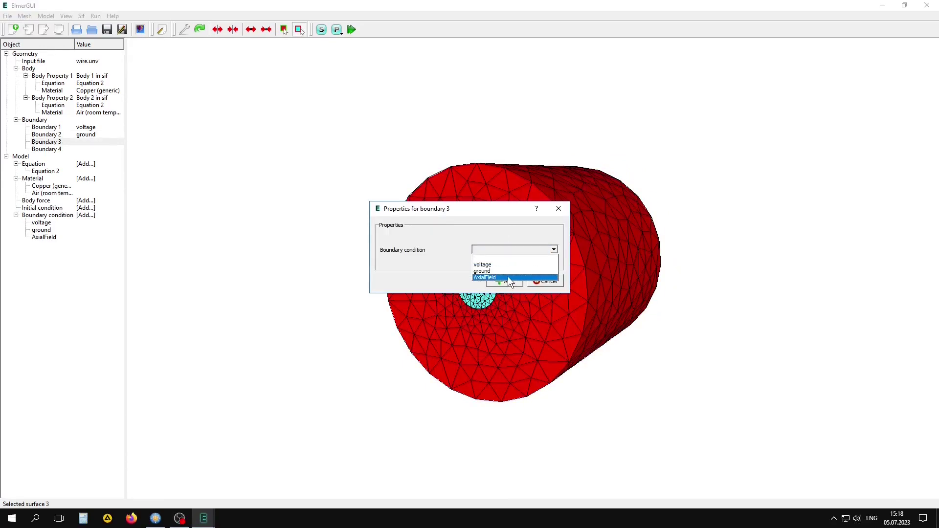
left_click(508, 277)
left_click_drag(505, 282, 308, 301)
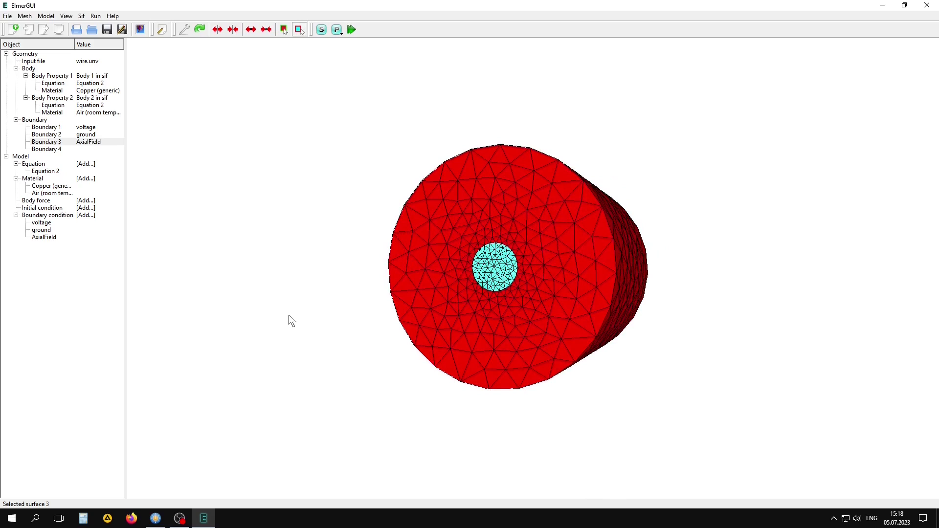
Step: Save the ElmerGUI project into the D:\test\elmer folder
left_click(45, 31)
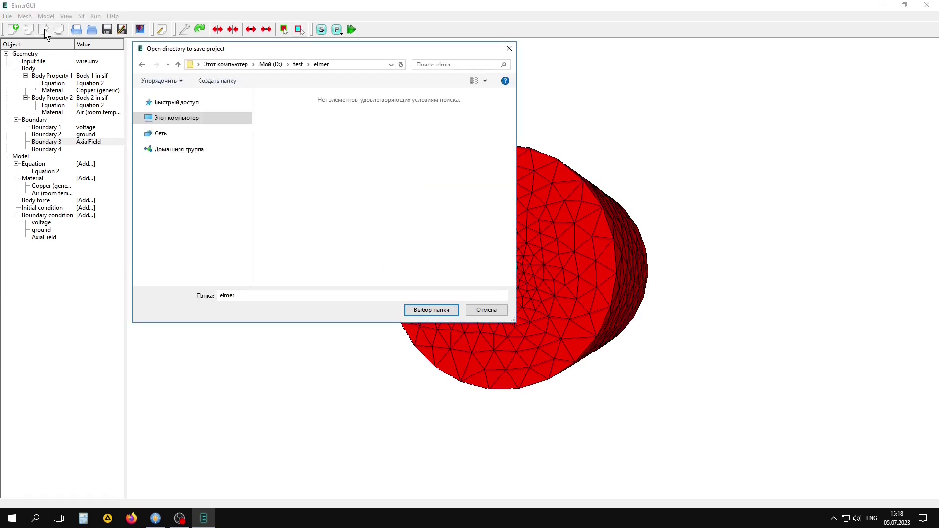
left_click(445, 312)
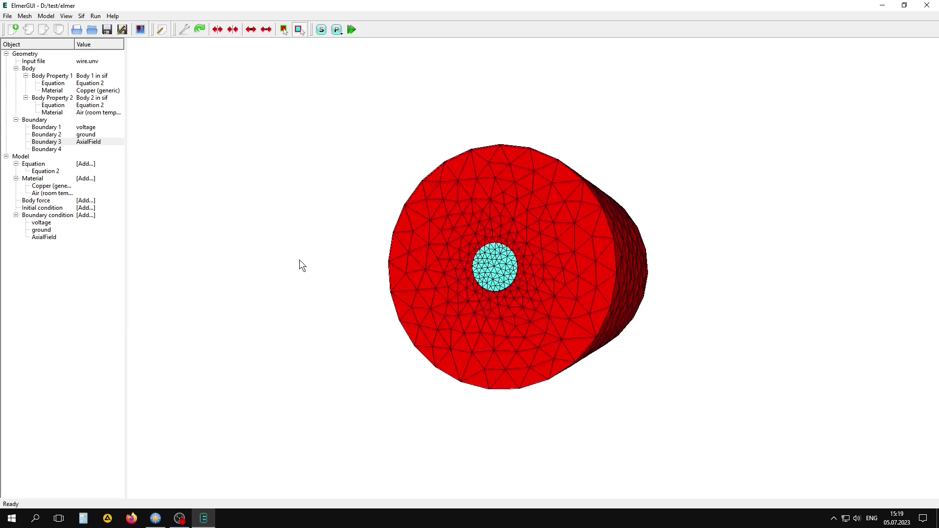
Step: Generate the solver input file, review its three boundary conditions, and run ElmerSolver
left_click(95, 16)
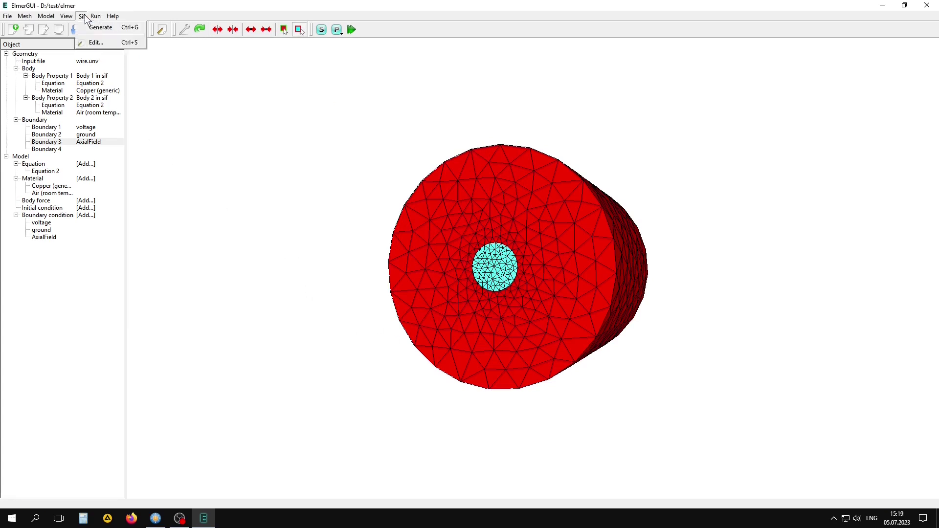
left_click(98, 27)
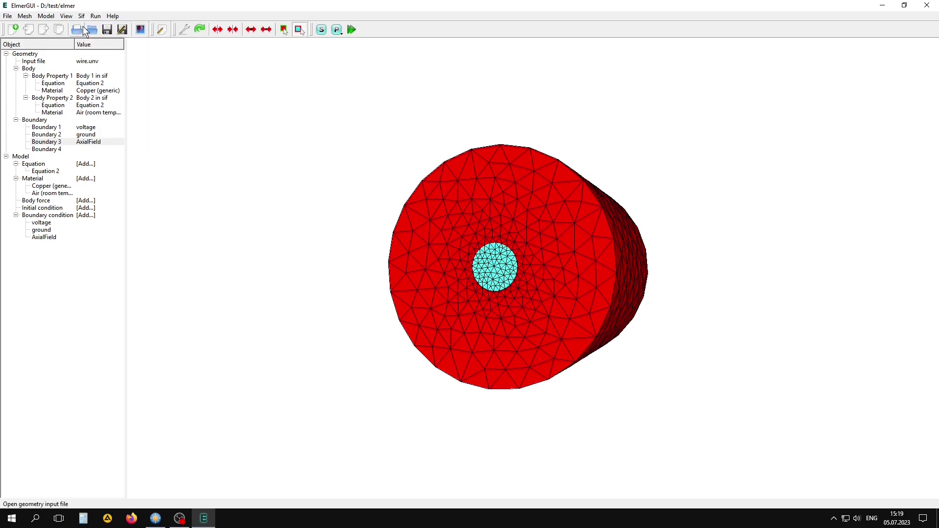
left_click(161, 29)
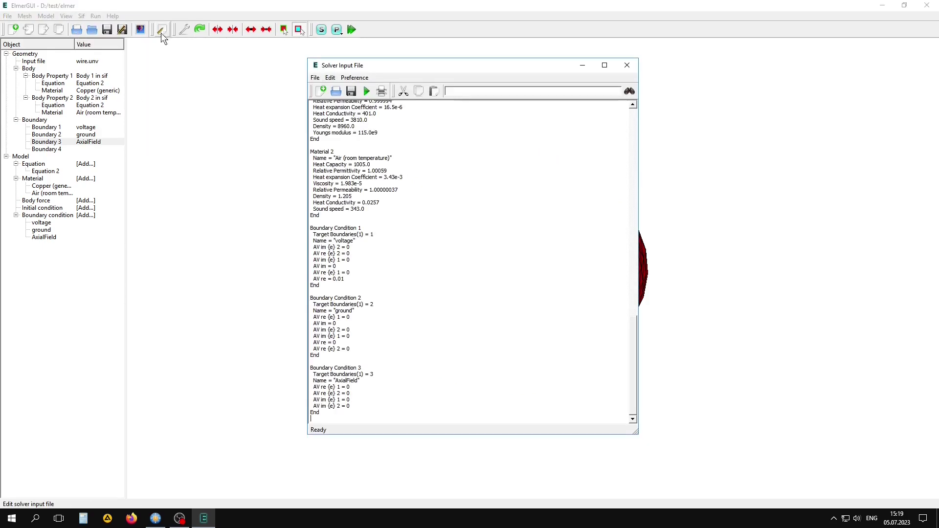
scroll(373, 401, "up", 3)
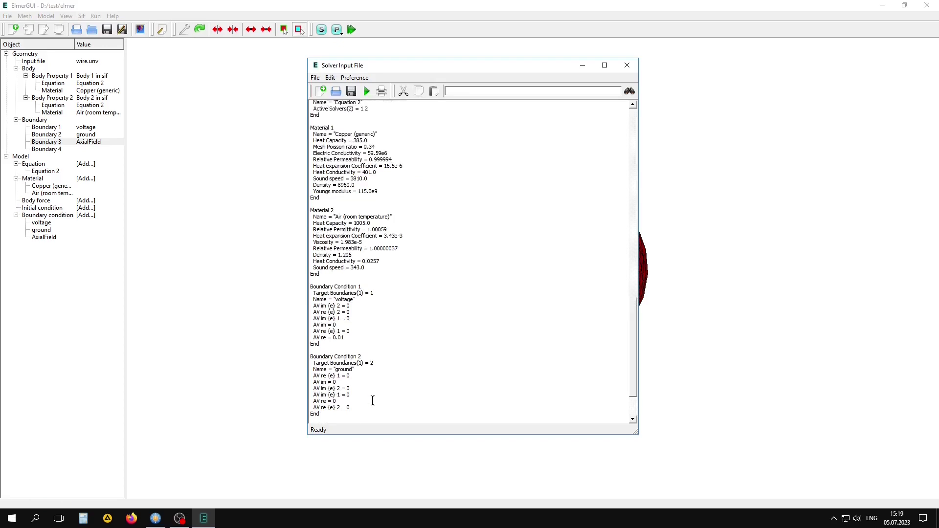
scroll(373, 401, "down", 3)
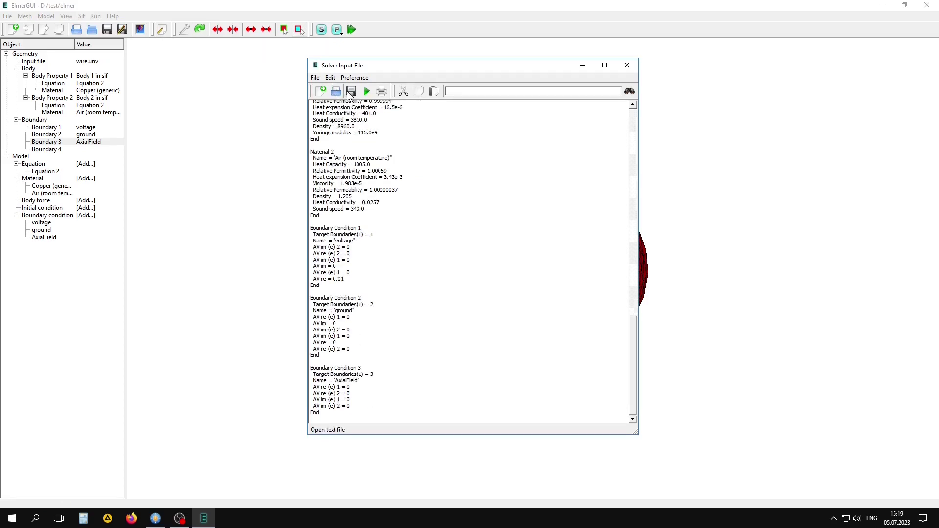
left_click(366, 91)
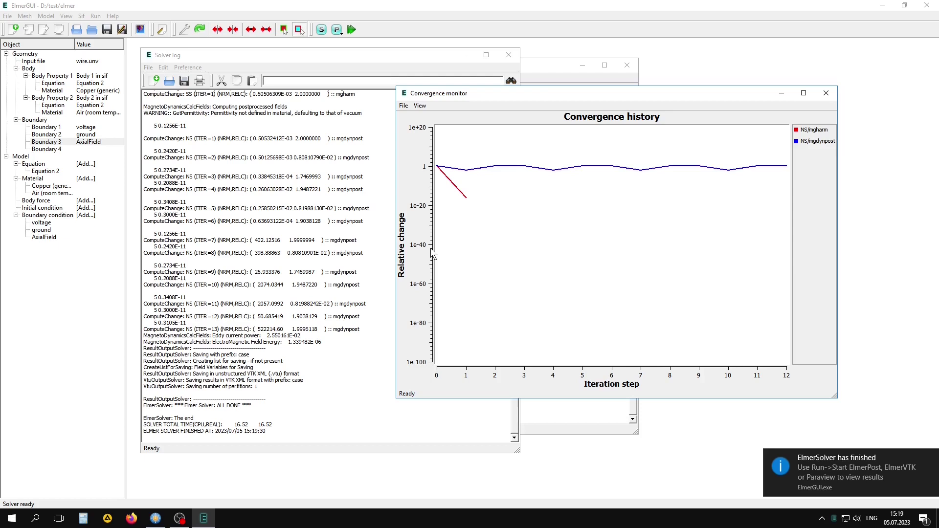
Step: Once the solver log reports ALL DONE, open the Run menu
left_click(95, 16)
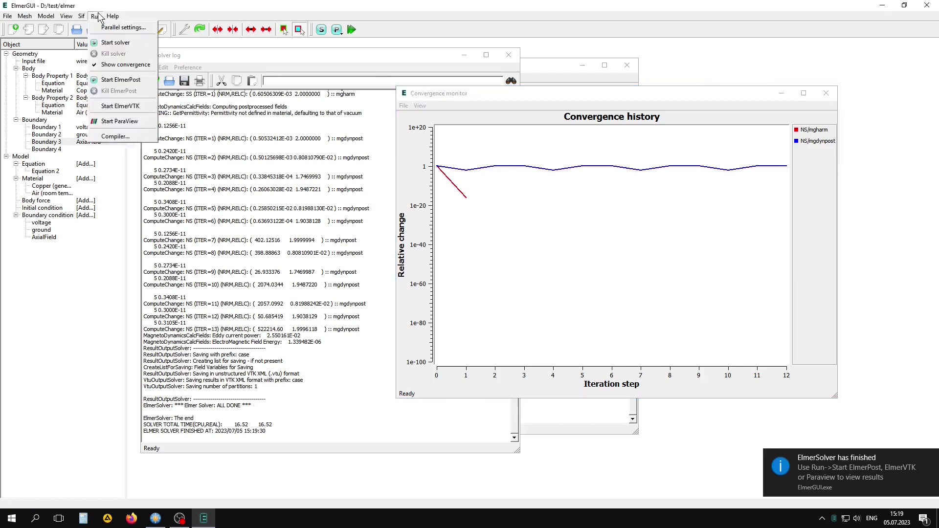
Step: Start ElmerVTK on the results and add a horizontal colour bar with 5 labels
left_click(109, 105)
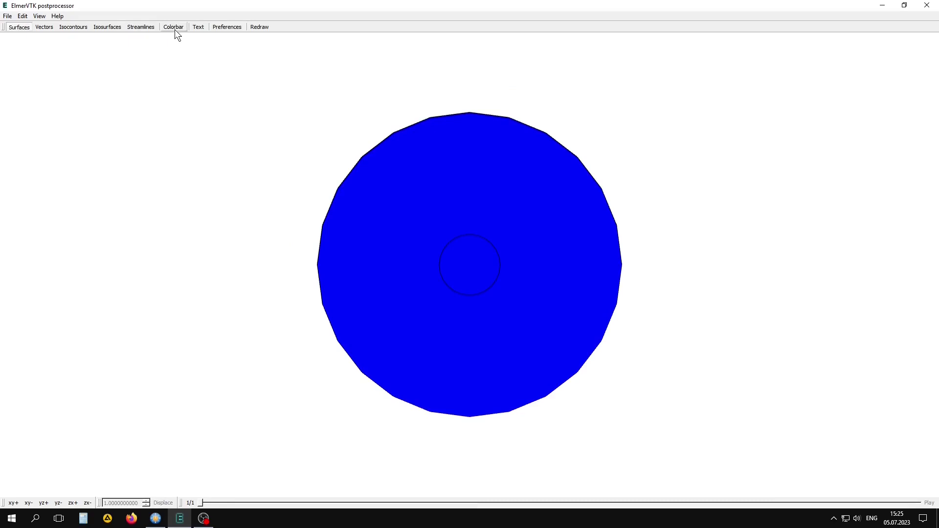
left_click(175, 30)
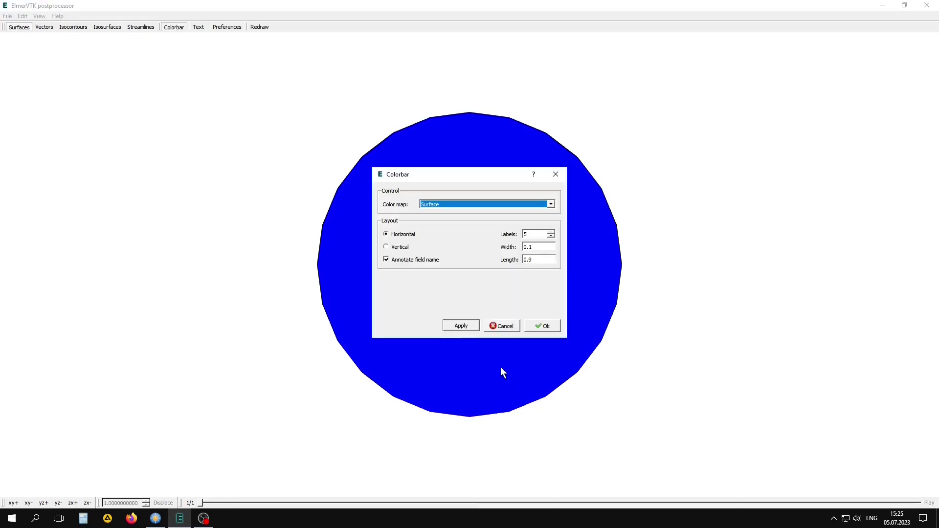
left_click(467, 327)
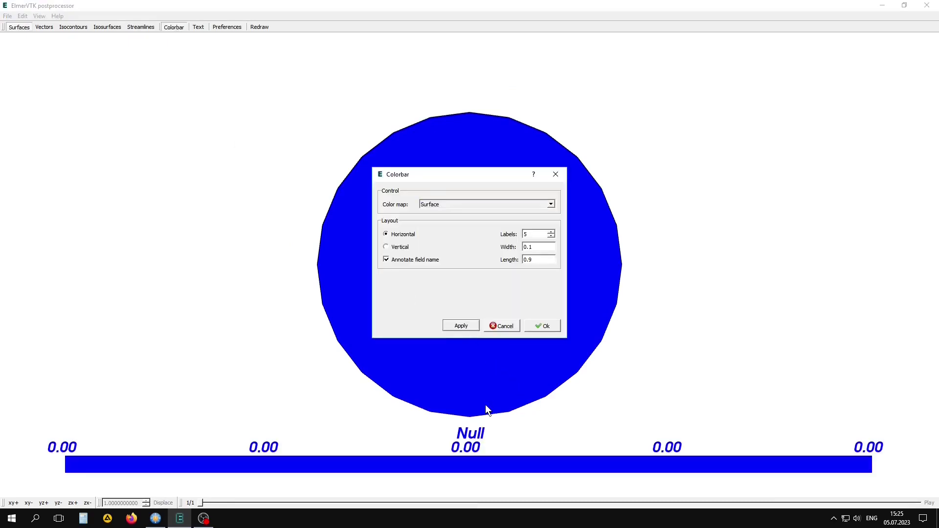
left_click(540, 327)
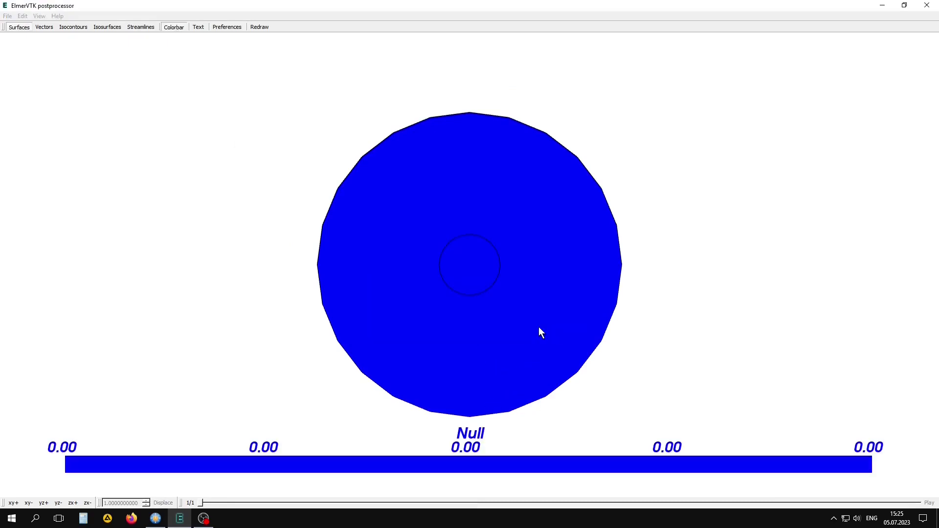
Step: Colour the wire surfaces by magnetic field strength re_abs
left_click(20, 27)
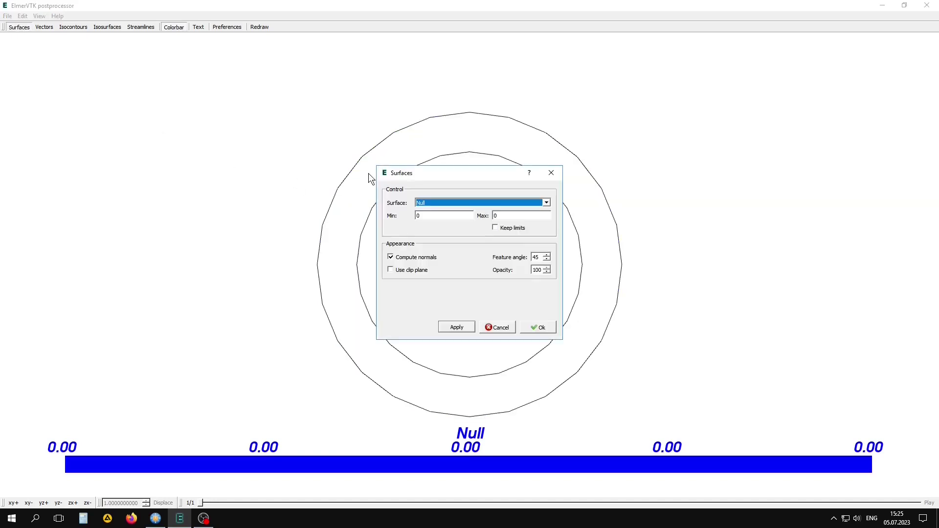
left_click_drag(411, 179, 123, 69)
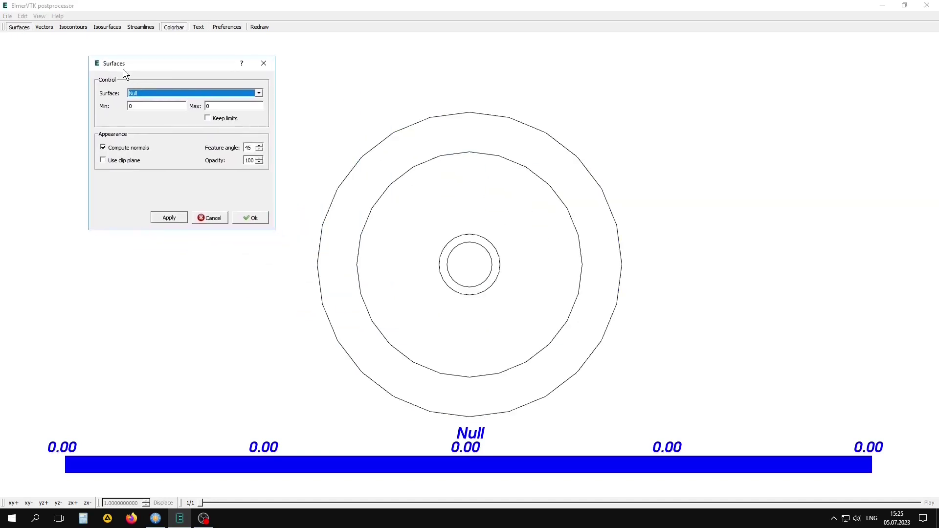
left_click(191, 94)
scroll(191, 137, "down", 1)
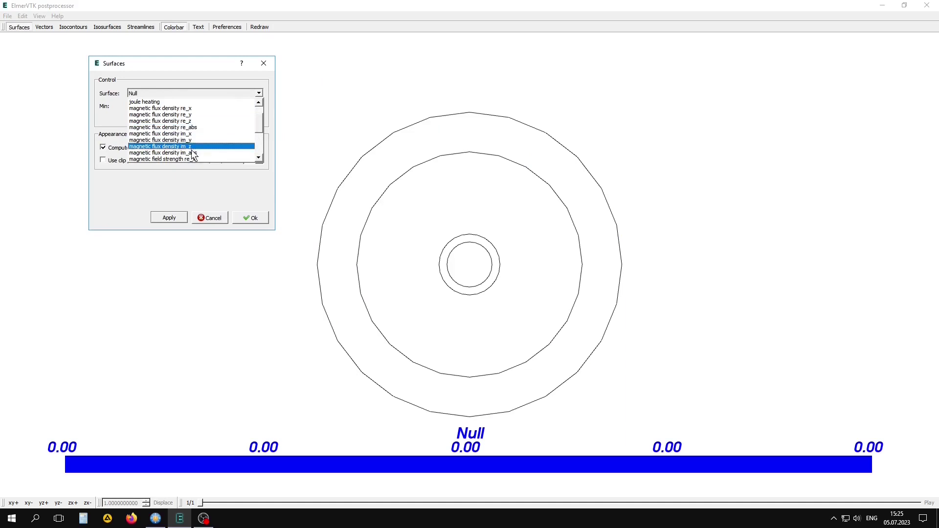
scroll(172, 156, "down", 1)
scroll(169, 159, "down", 1)
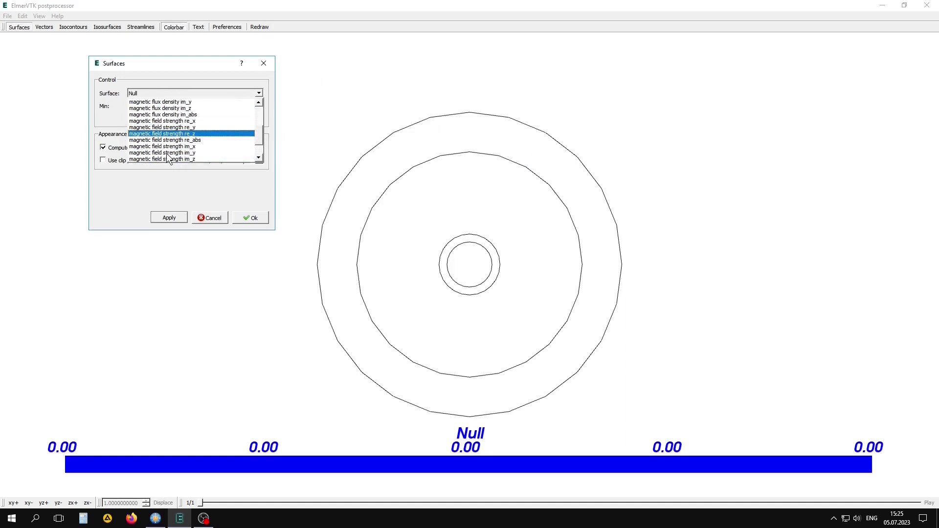
left_click(156, 141)
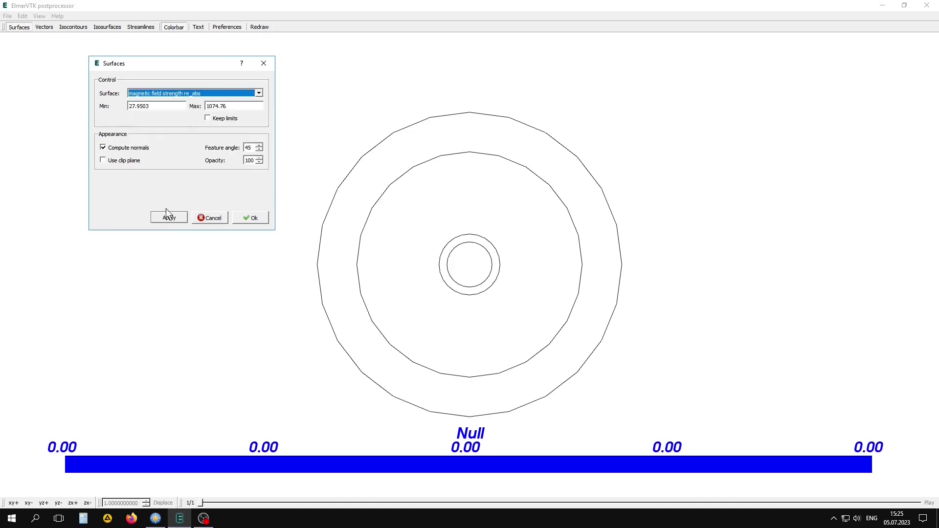
left_click(165, 217)
mouse_move(495, 317)
left_mouse_down()
mouse_move(499, 303)
mouse_move(453, 321)
mouse_move(300, 335)
mouse_move(391, 342)
mouse_move(399, 325)
mouse_move(391, 365)
left_mouse_up()
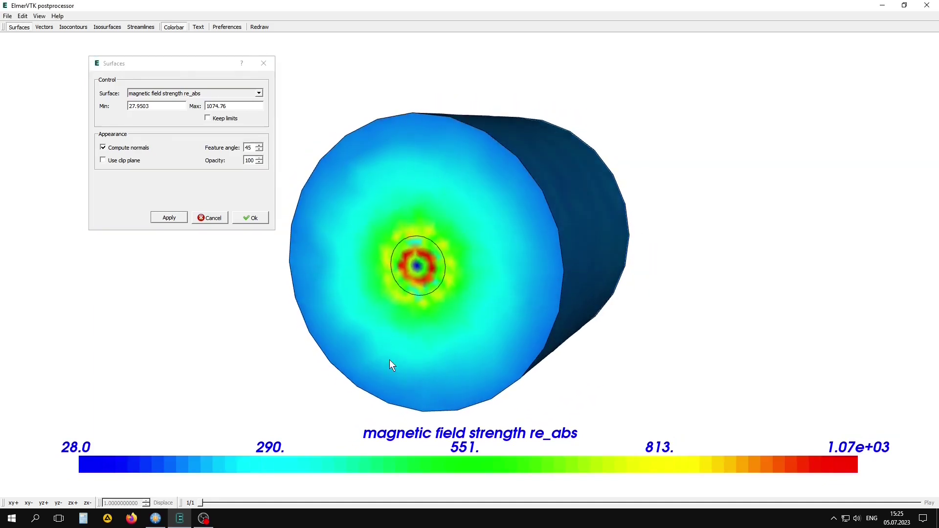
Step: Switch the surface colouring to im_abs, then turn the surface plot off, leaving outlines
left_click(209, 92)
scroll(204, 107, "down", 2)
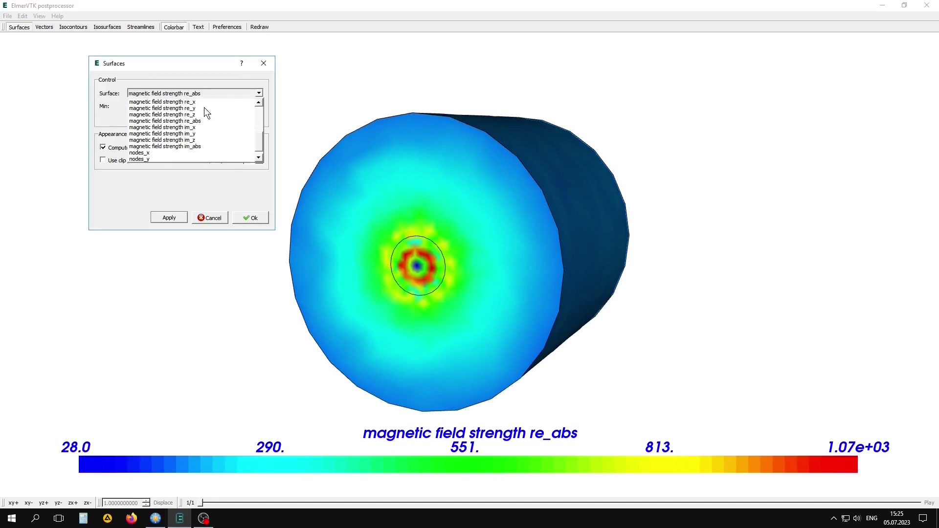
left_click(152, 140)
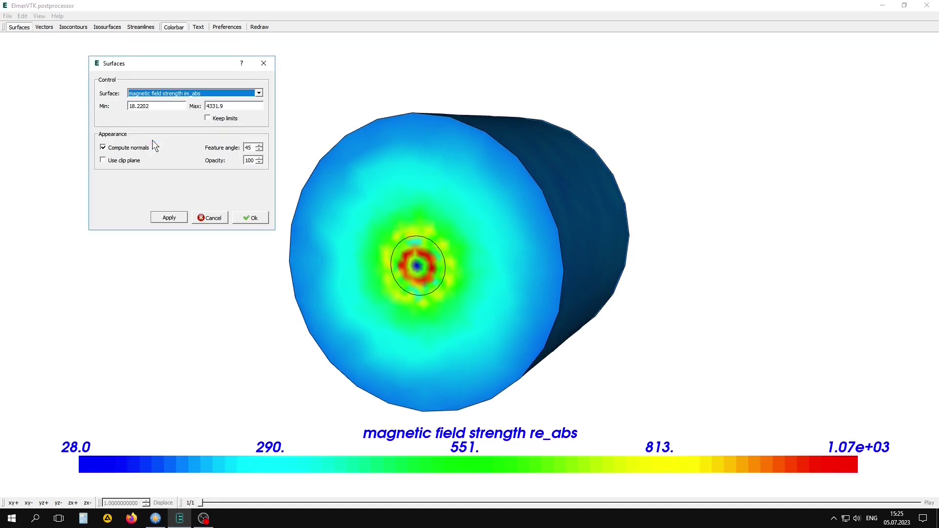
left_click(169, 218)
mouse_move(362, 298)
left_mouse_down()
mouse_move(438, 299)
mouse_move(379, 292)
mouse_move(361, 306)
left_mouse_up()
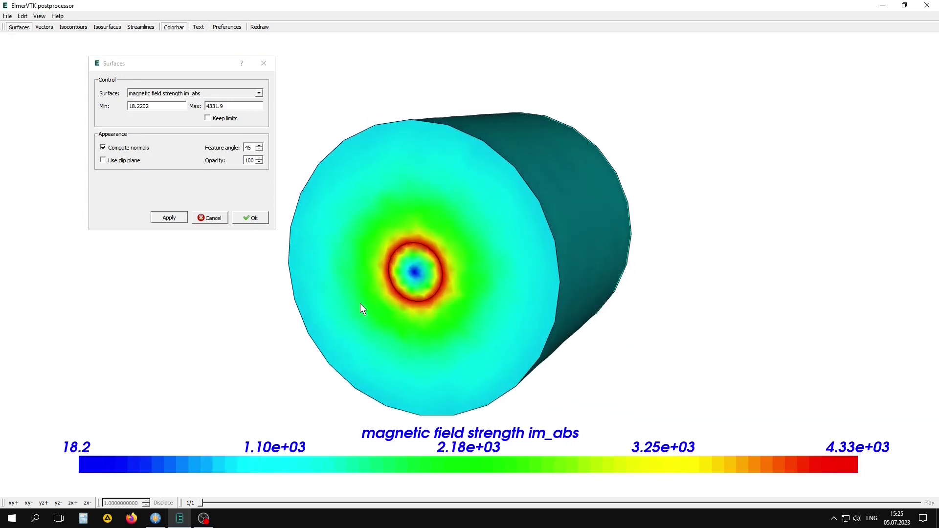
left_click(163, 215)
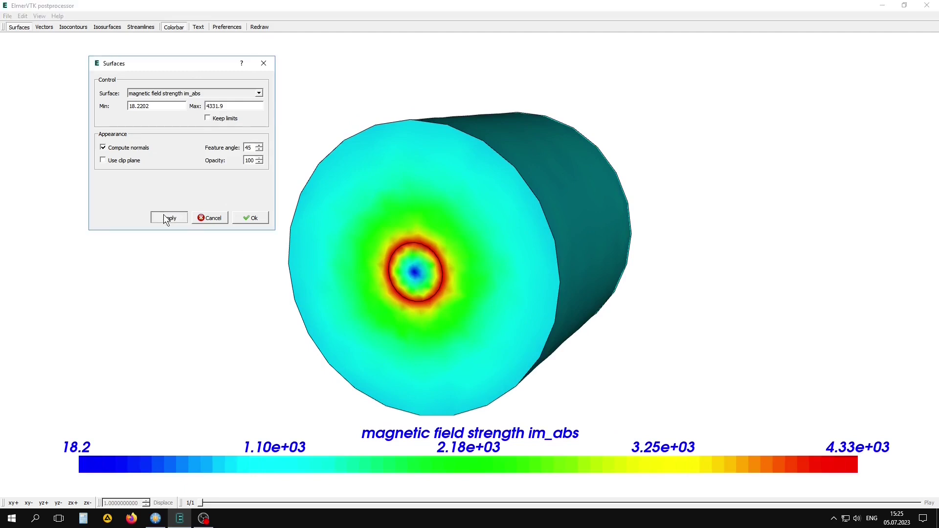
left_click(252, 218)
left_click(23, 25)
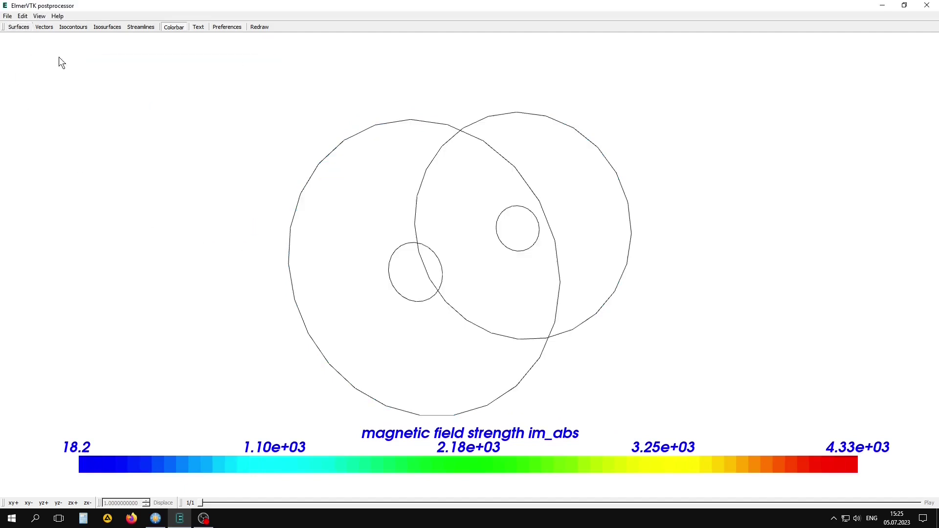
Step: Set the colour bar's colour map to Vector and bring up the vector plot settings
left_click(178, 26)
left_click(489, 204)
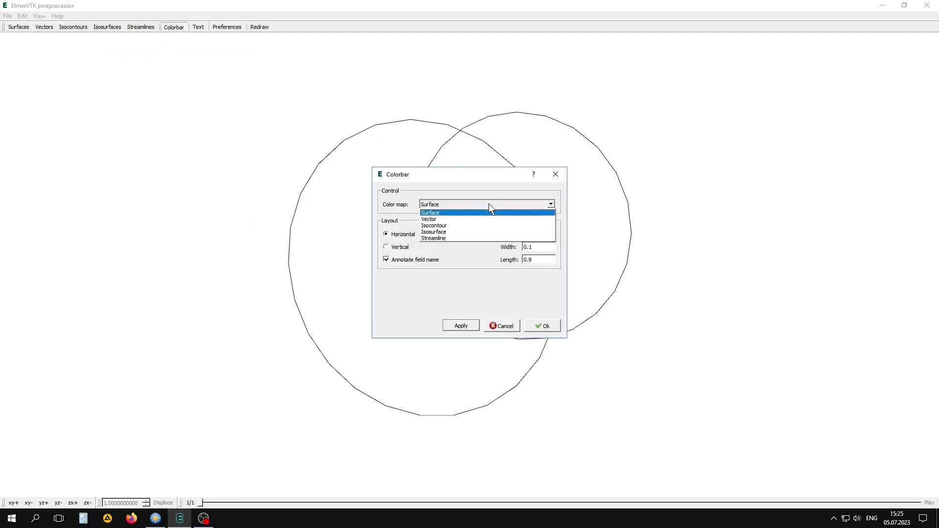
left_click(440, 219)
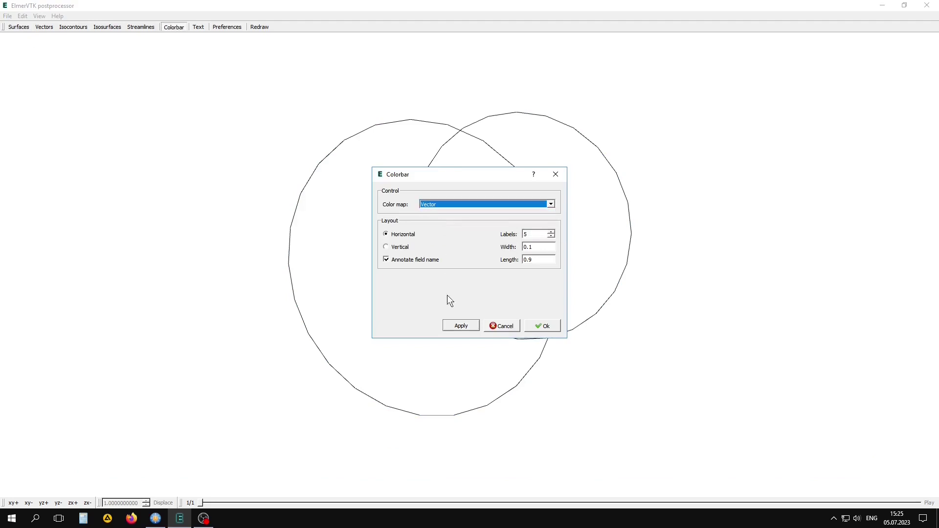
left_click(457, 326)
left_click(544, 326)
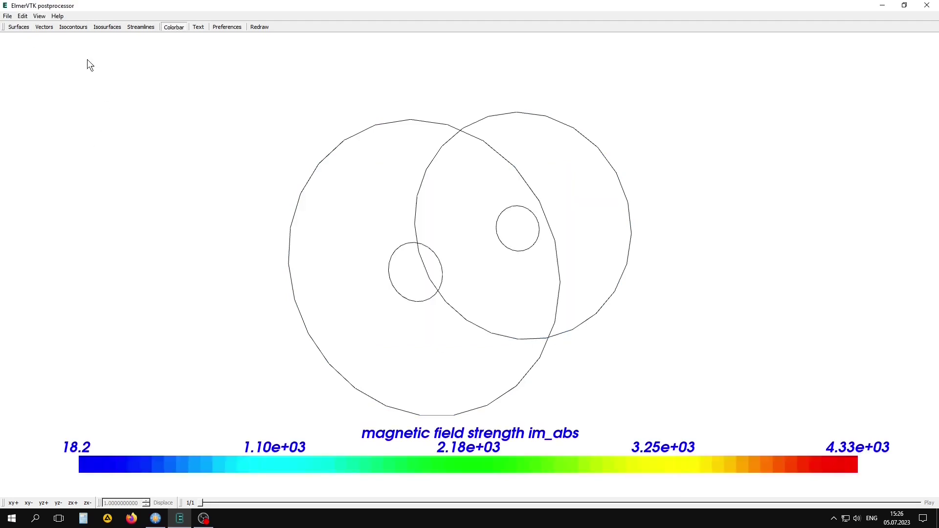
left_click(48, 29)
mouse_move(488, 139)
left_mouse_down()
mouse_move(226, 96)
mouse_move(211, 76)
left_mouse_up()
Step: Draw magnetic field strength re arrows coloured by re_abs around the wire
left_click(198, 94)
left_click(182, 116)
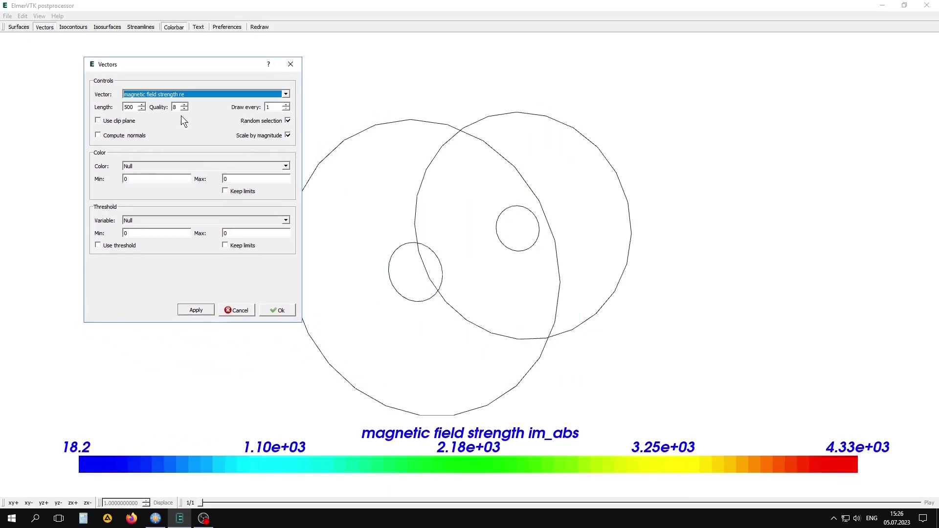
left_click(196, 167)
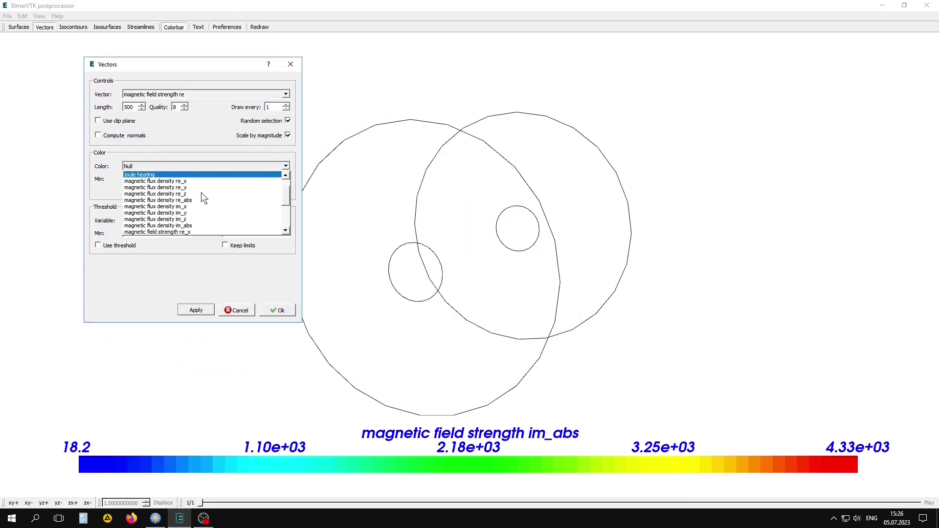
scroll(202, 196, "down", 3)
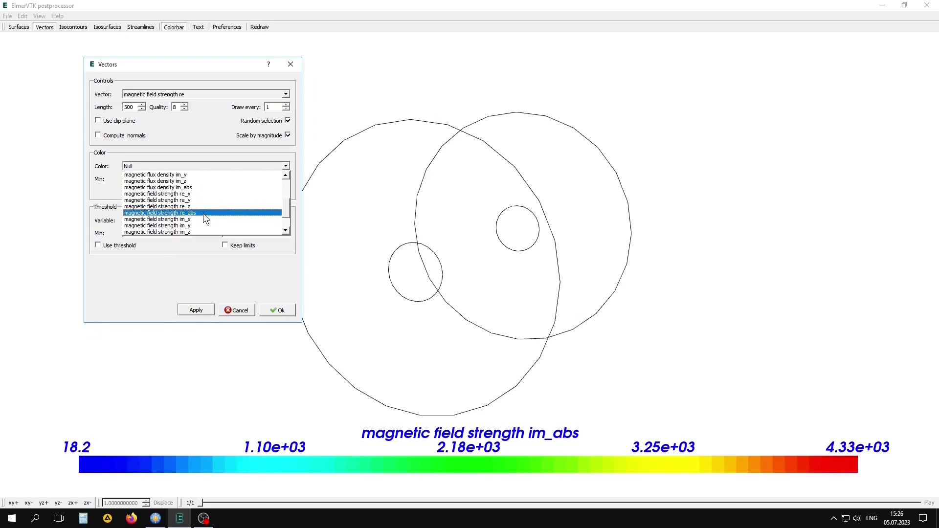
left_click(204, 213)
left_click(198, 313)
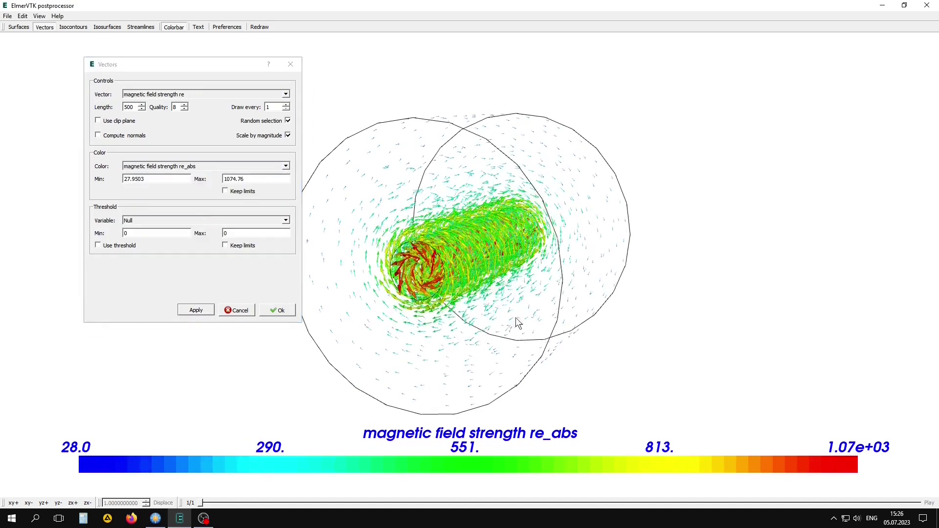
left_click_drag(469, 303, 577, 312)
left_click_drag(200, 64, 160, 51)
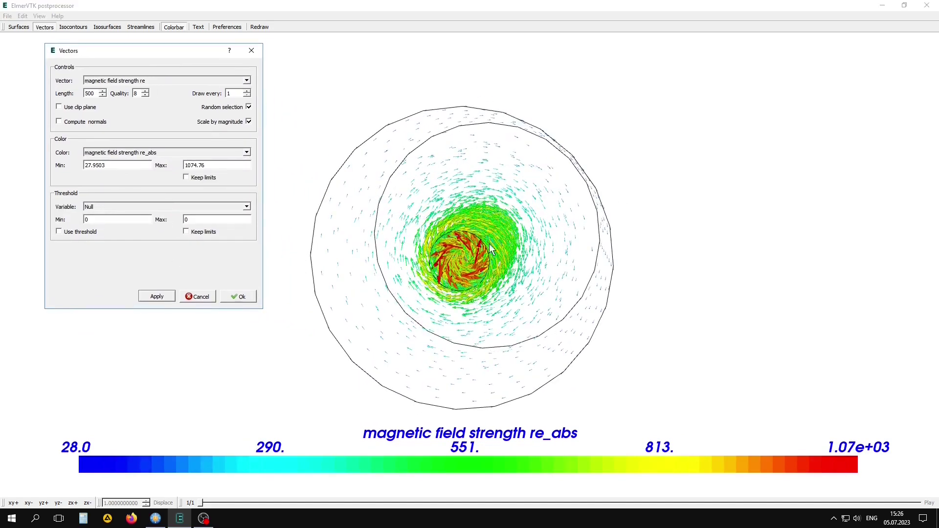
scroll(507, 245, "up", 5)
scroll(507, 244, "up", 2)
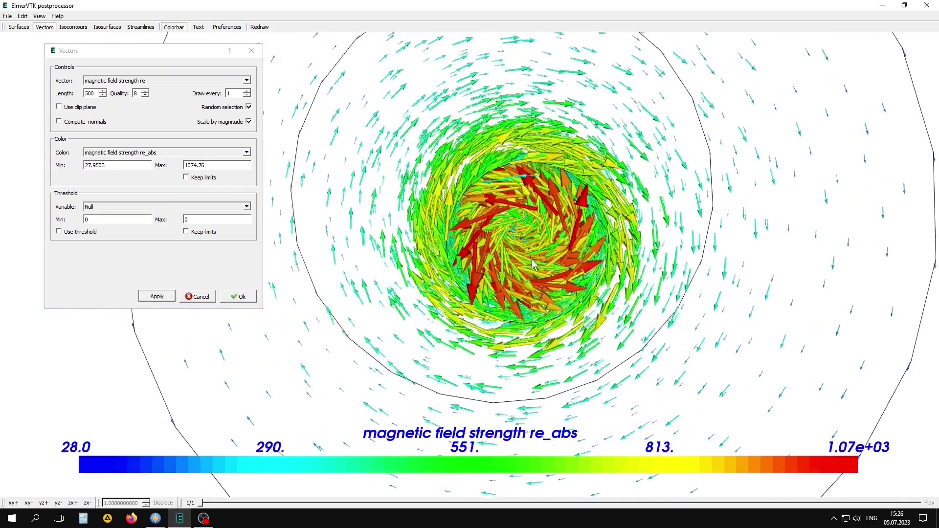
mouse_move(507, 244)
left_mouse_down()
mouse_move(475, 274)
mouse_move(435, 279)
mouse_move(424, 258)
left_mouse_up()
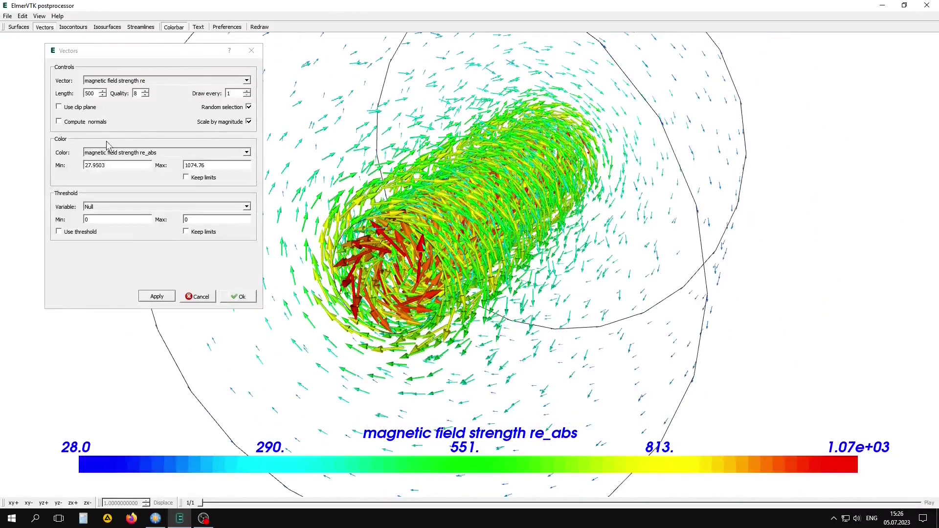
Step: Switch arrows to magnetic field strength im coloured by im_abs, viewed end-on and enlarged
left_click(150, 84)
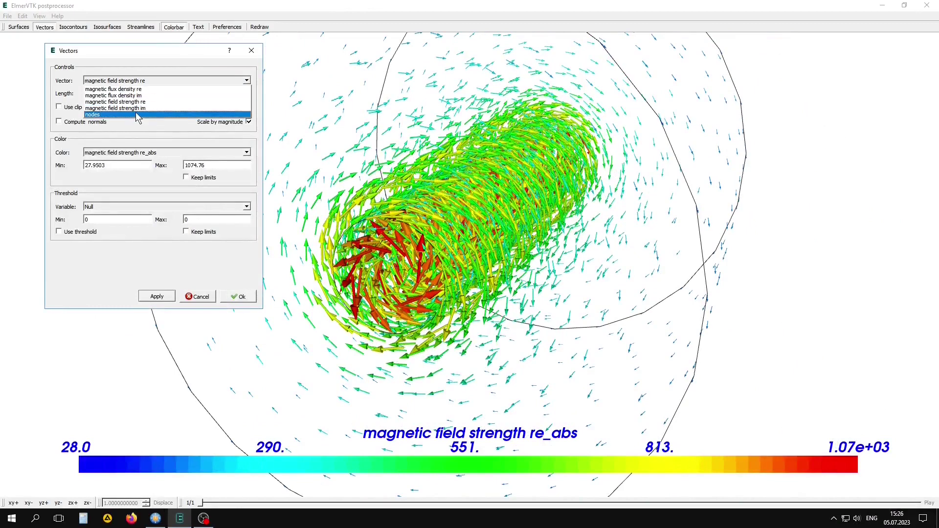
left_click(140, 113)
left_click(155, 155)
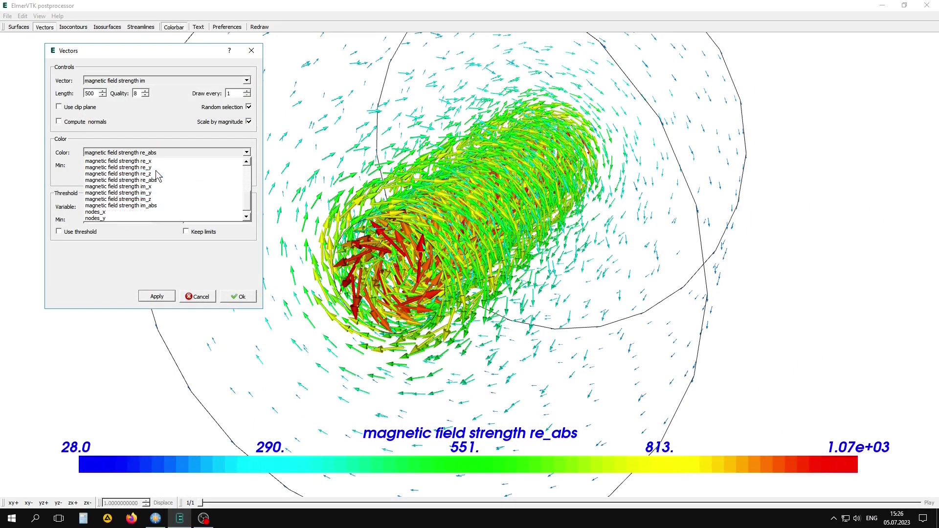
left_click(150, 210)
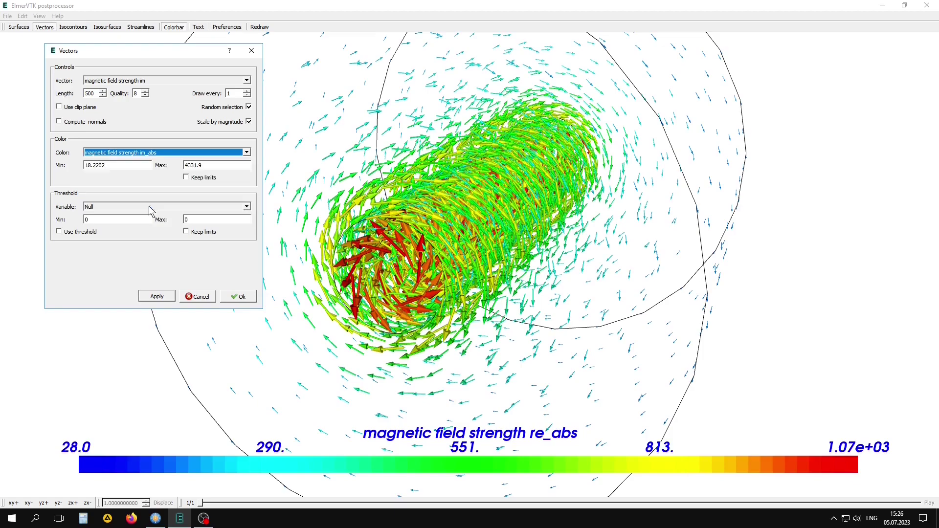
left_click(172, 296)
mouse_move(441, 293)
left_mouse_down()
mouse_move(540, 284)
mouse_move(697, 317)
mouse_move(381, 320)
mouse_move(538, 271)
mouse_move(520, 270)
mouse_move(538, 254)
left_mouse_up()
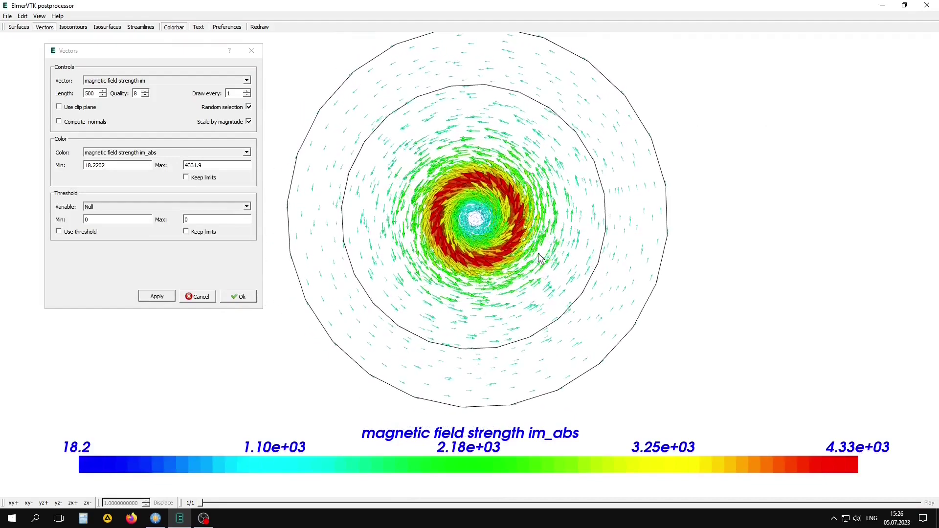
scroll(513, 315, "up", 2)
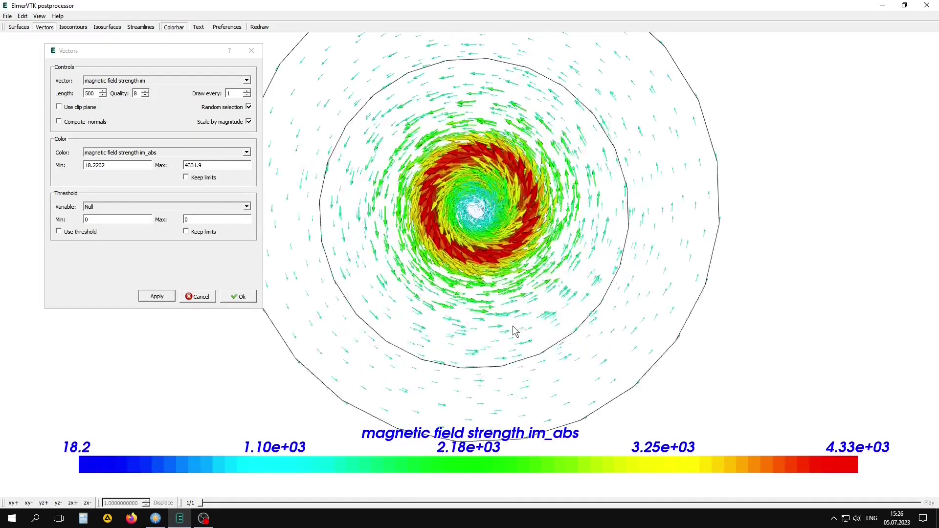
middle_click_drag(514, 331, 509, 349)
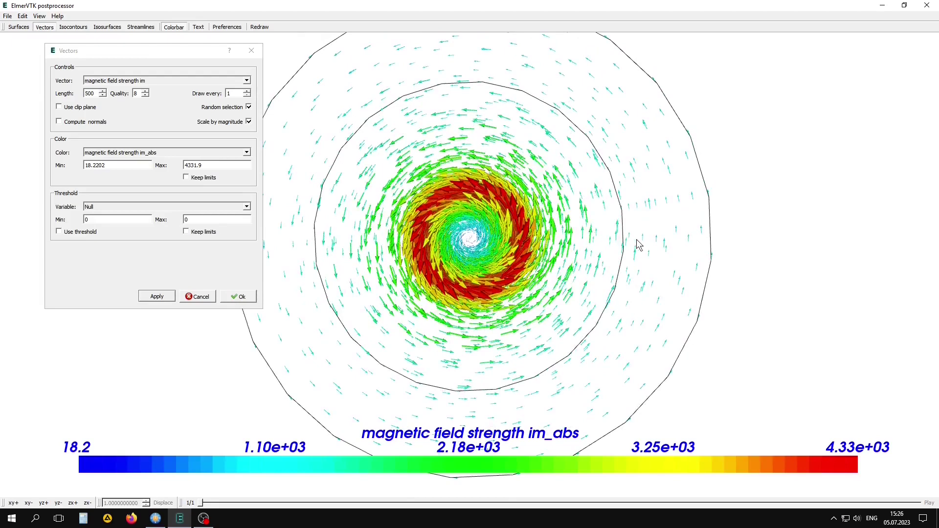